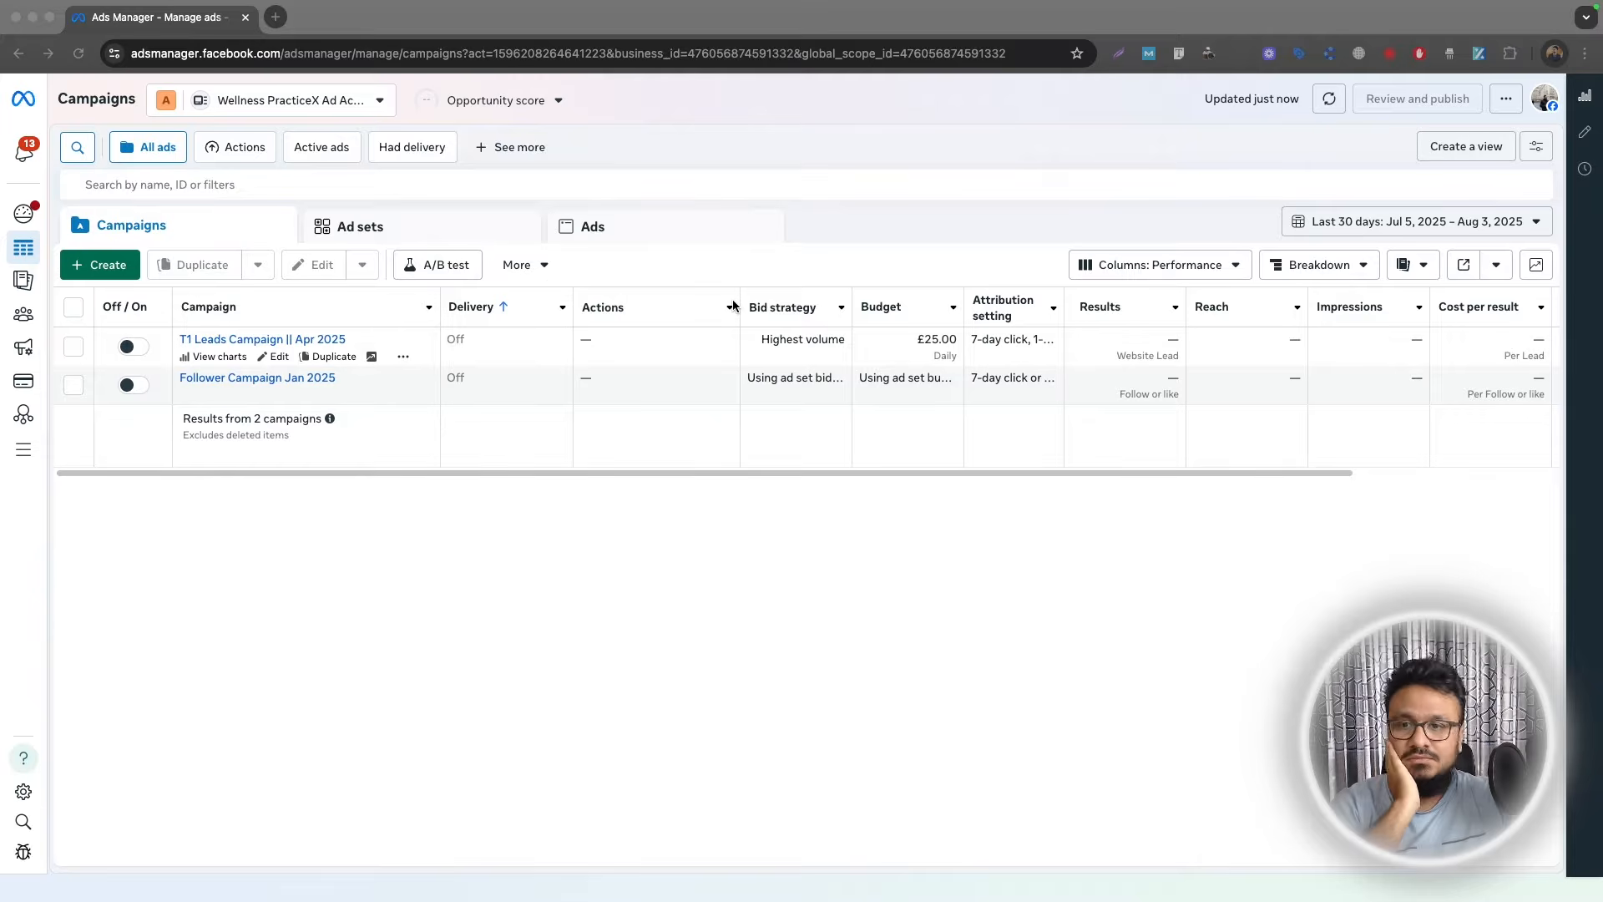
Step: Create a new auction campaign with the Leads objective
{"action": "left_click", "coordinate": [99, 273]}
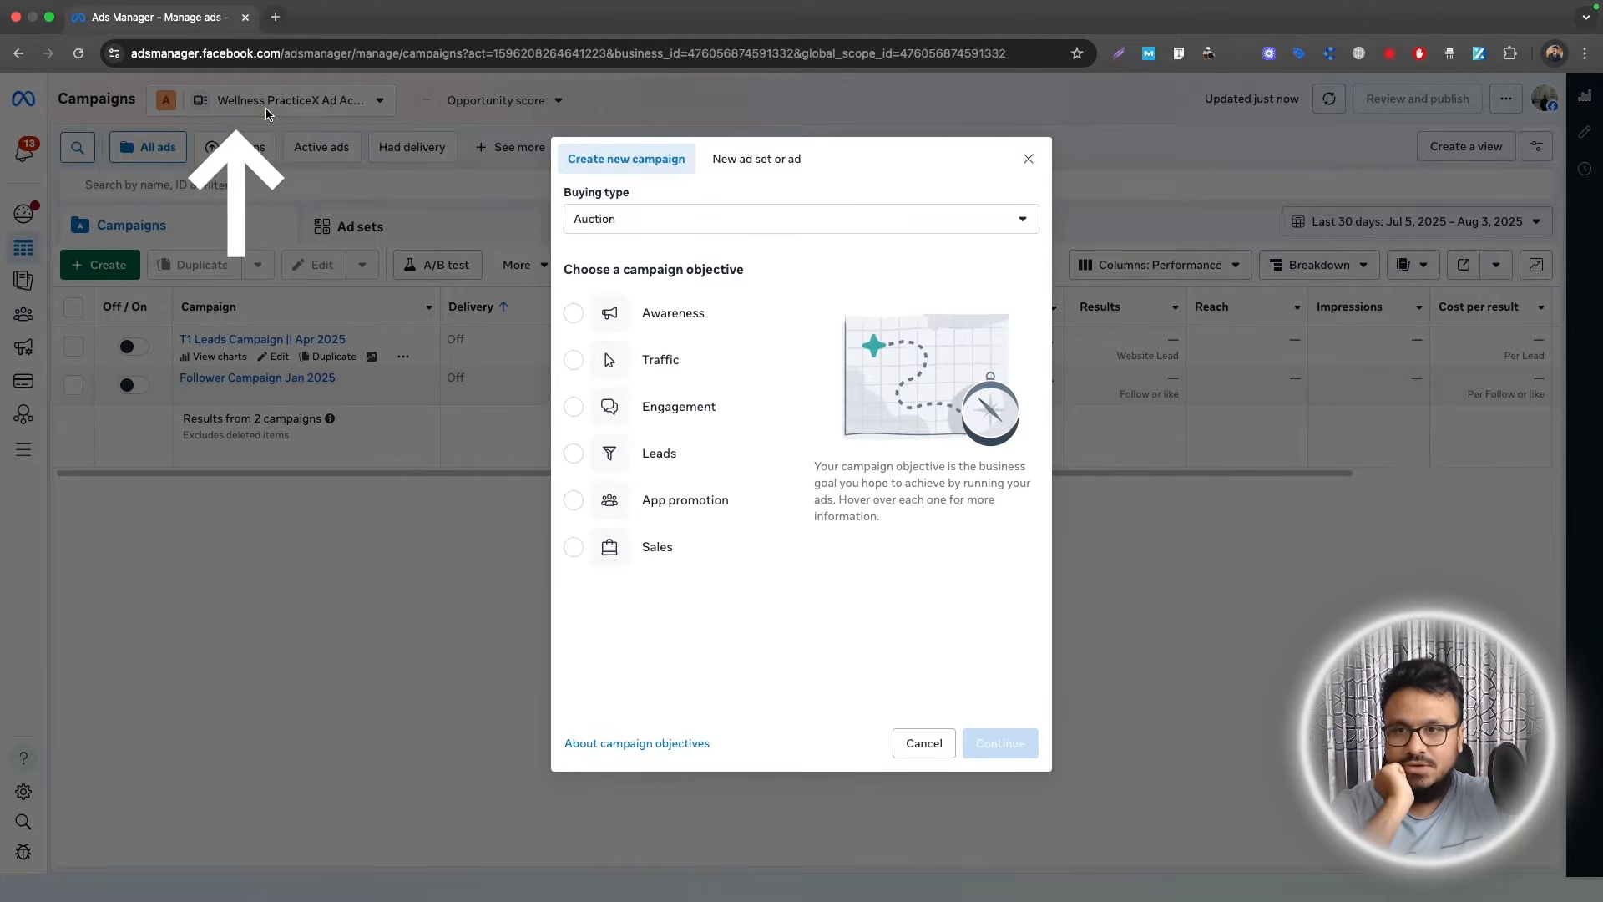
{"action": "left_click", "coordinate": [657, 451]}
{"action": "left_click", "coordinate": [994, 746]}
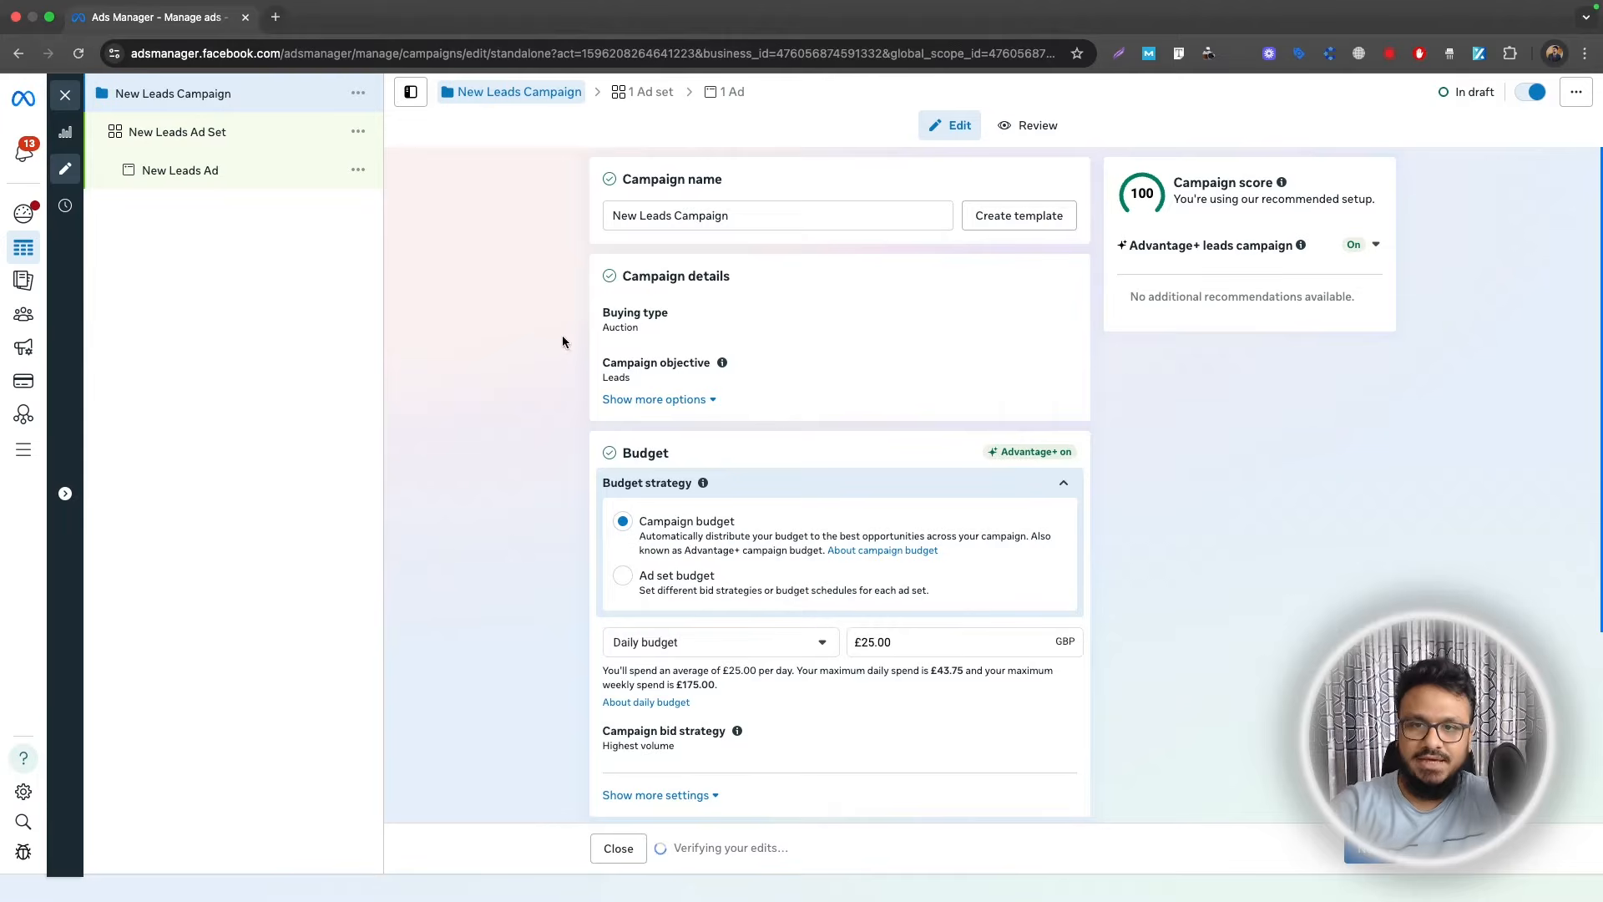
Step: In the New Leads Ad Set, choose Wellness PracticeX as the Facebook Page and Instant forms as the conversion location
{"action": "scroll", "coordinate": [919, 392], "scroll_direction": "down", "scroll_amount": 3}
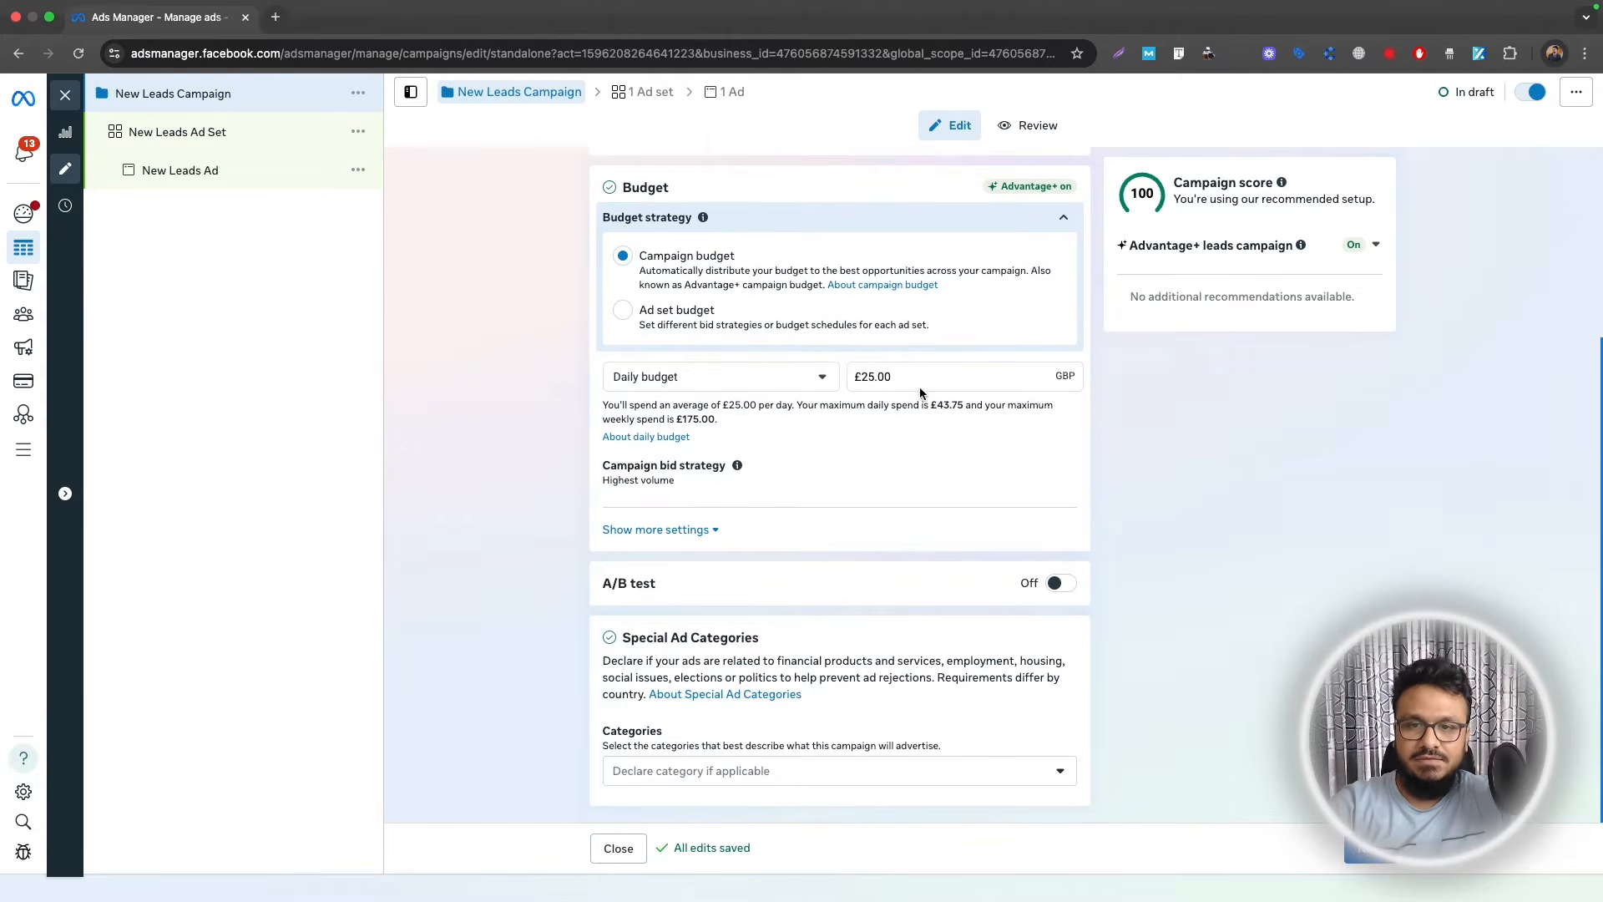
{"action": "left_click", "coordinate": [164, 134]}
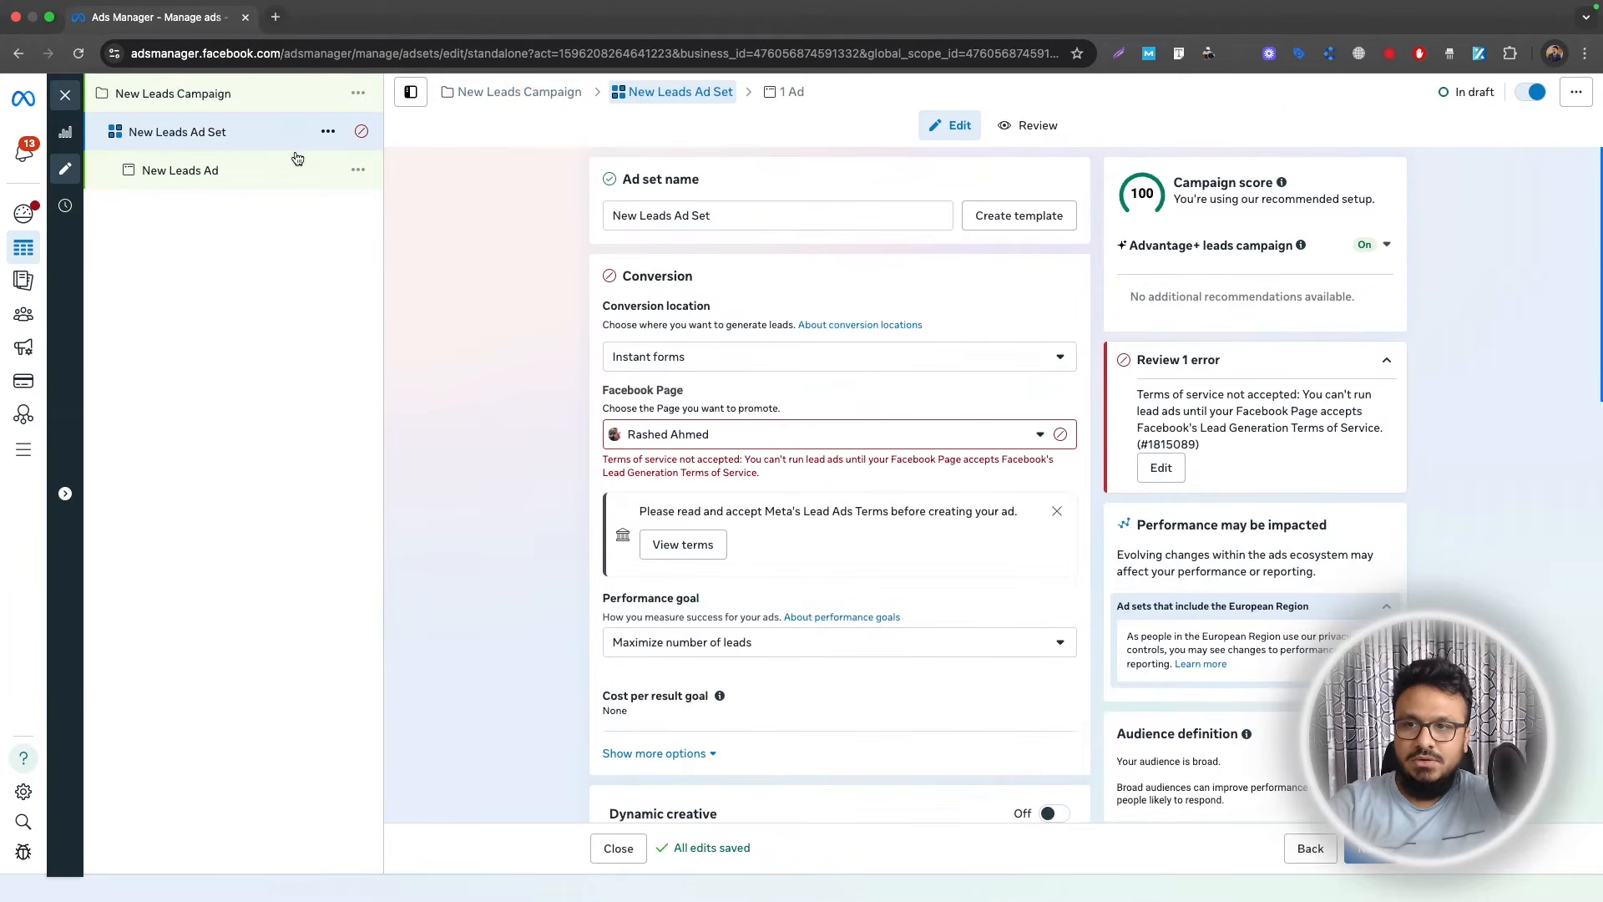
{"action": "left_click", "coordinate": [680, 434]}
{"action": "left_click", "coordinate": [681, 538]}
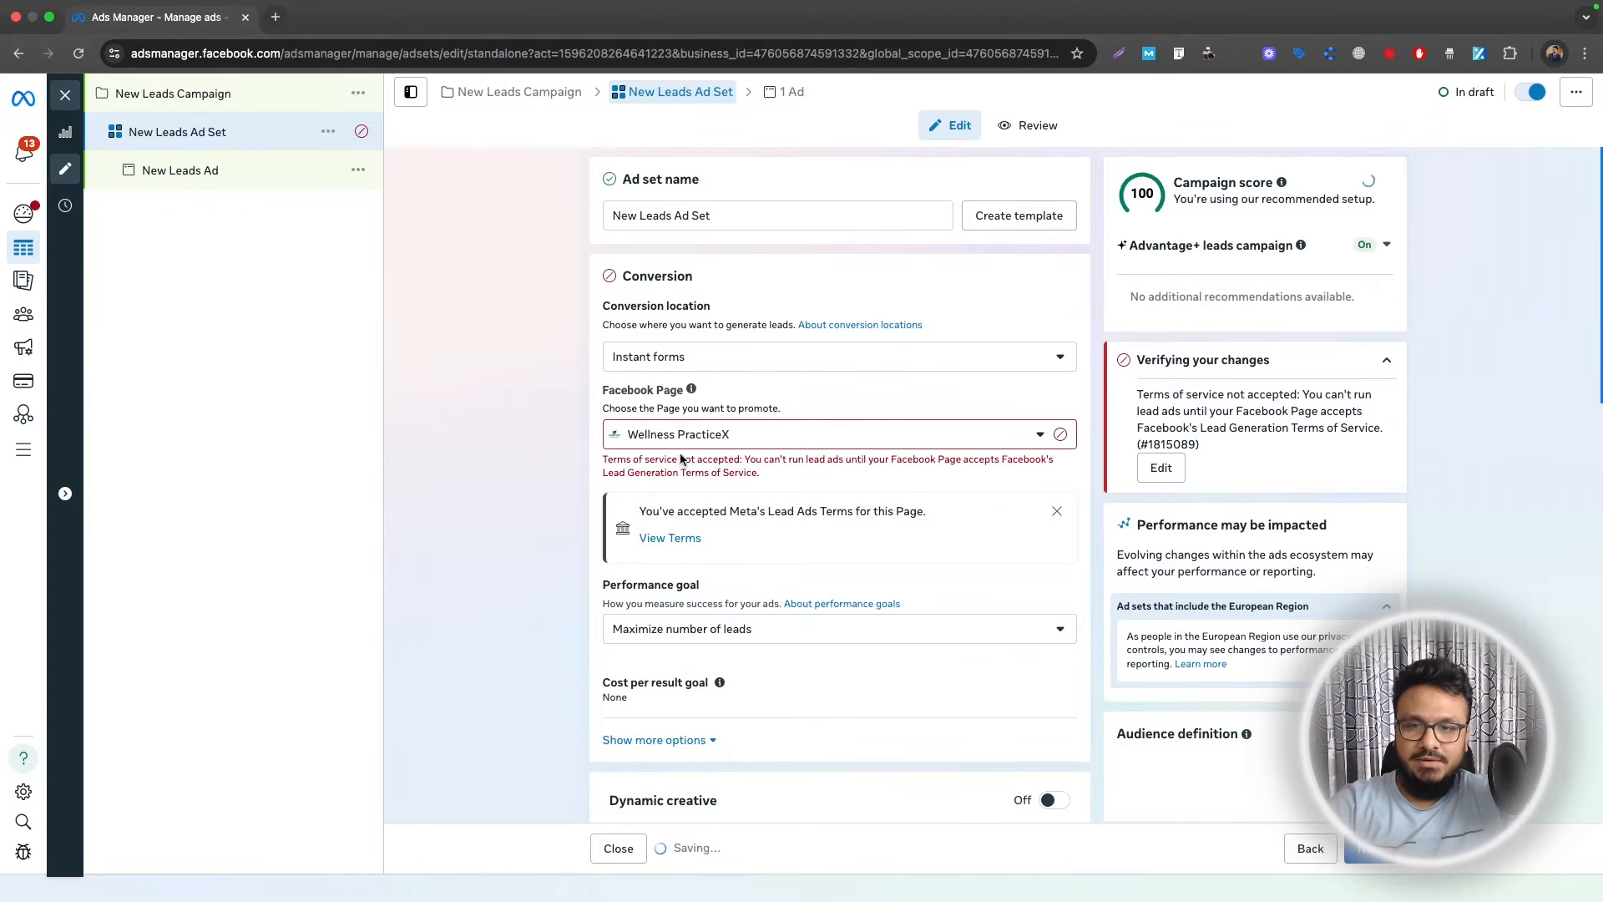
{"action": "left_click", "coordinate": [668, 358]}
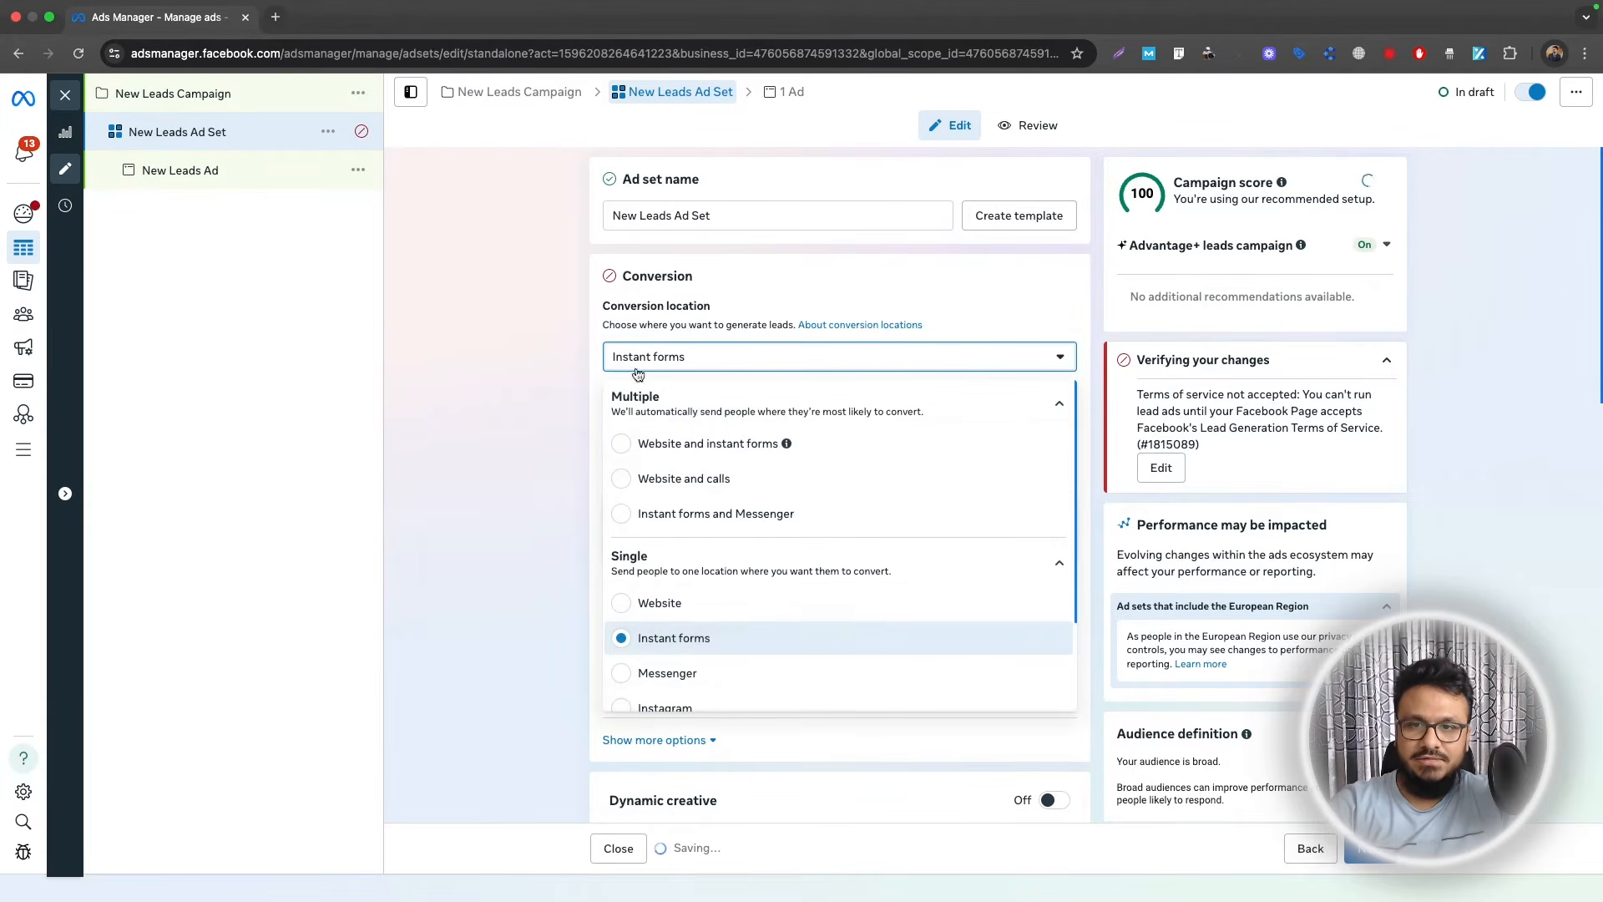
{"action": "left_click", "coordinate": [664, 638]}
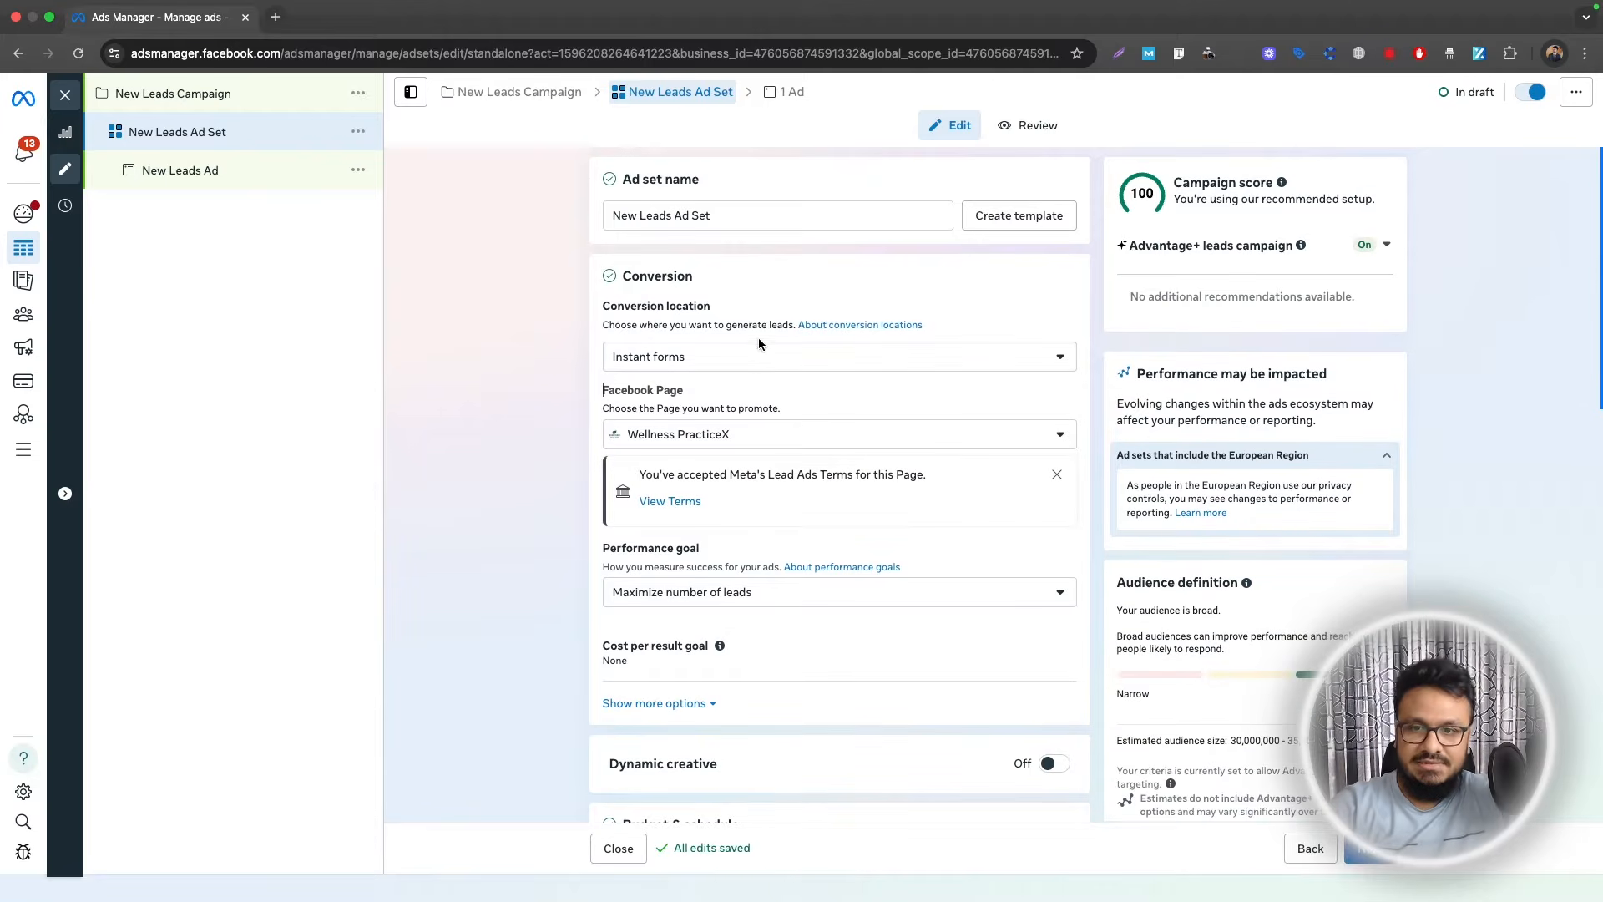
{"action": "scroll", "coordinate": [744, 429], "scroll_direction": "down", "scroll_amount": 10}
{"action": "scroll", "coordinate": [746, 444], "scroll_direction": "down", "scroll_amount": 5}
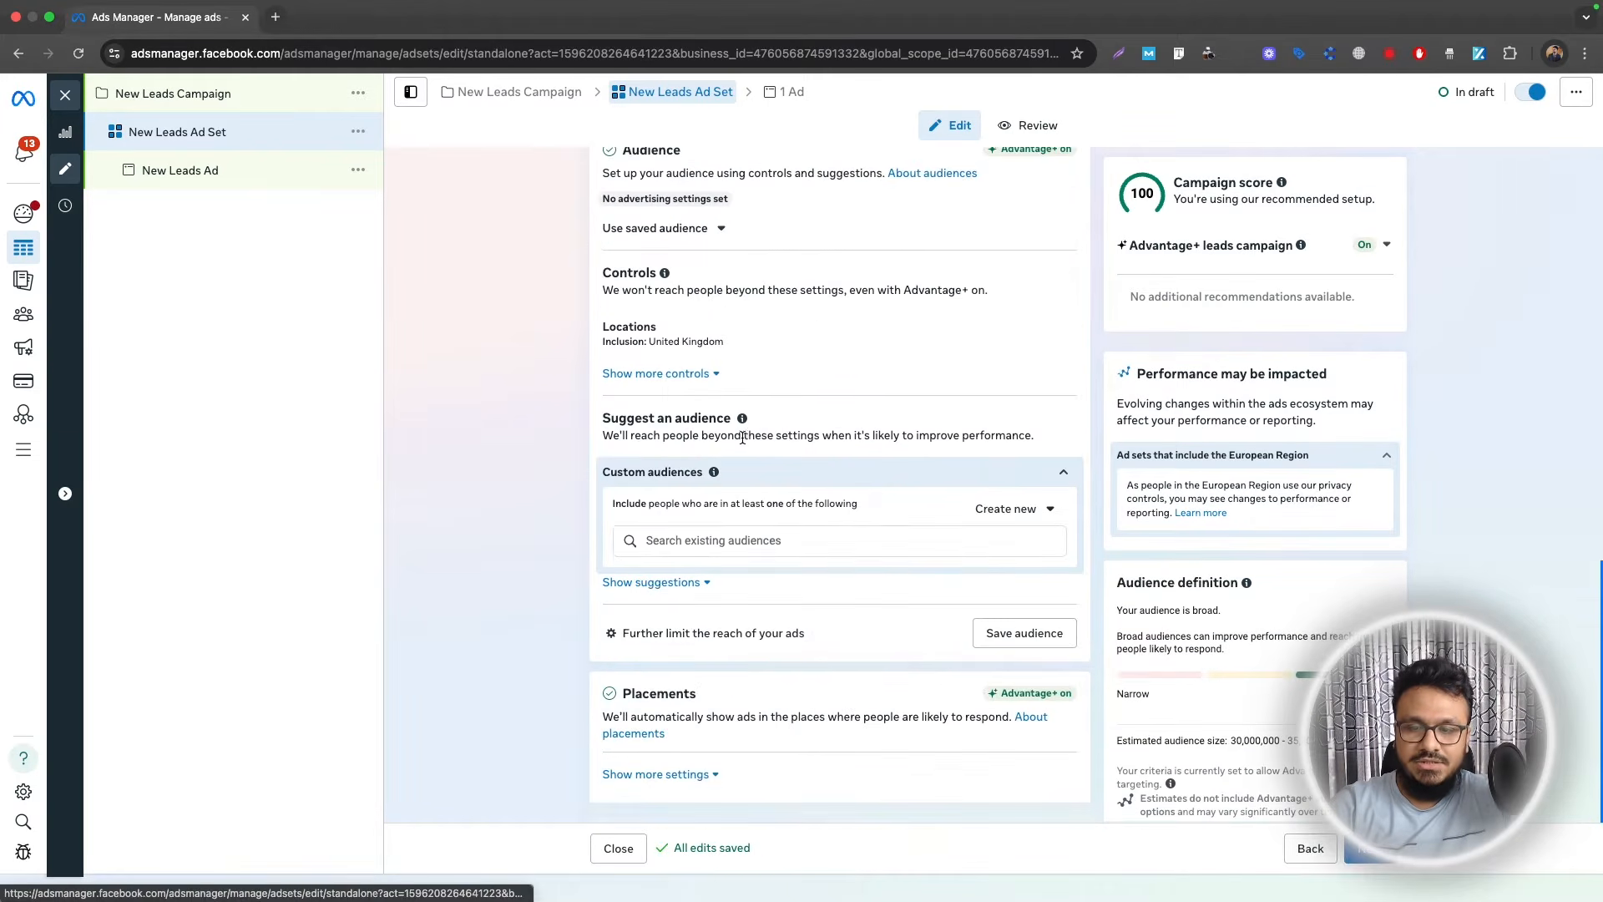
{"action": "scroll", "coordinate": [746, 515], "scroll_direction": "up", "scroll_amount": 13}
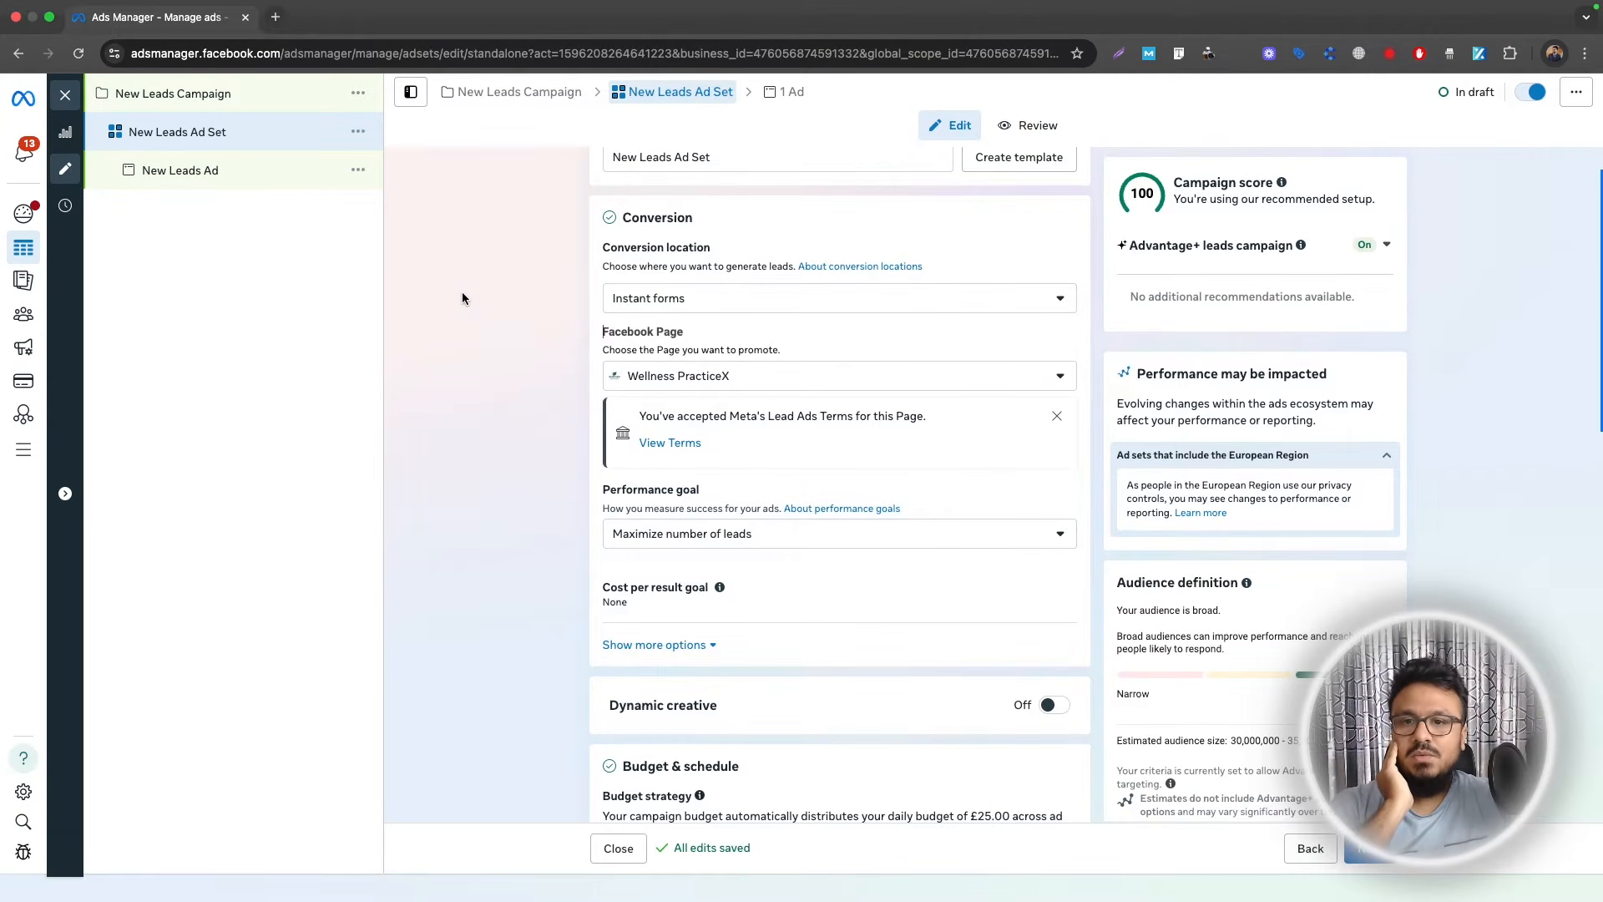
Step: Start creating a new instant form in the destination settings of the New Leads Ad
{"action": "left_click", "coordinate": [287, 177]}
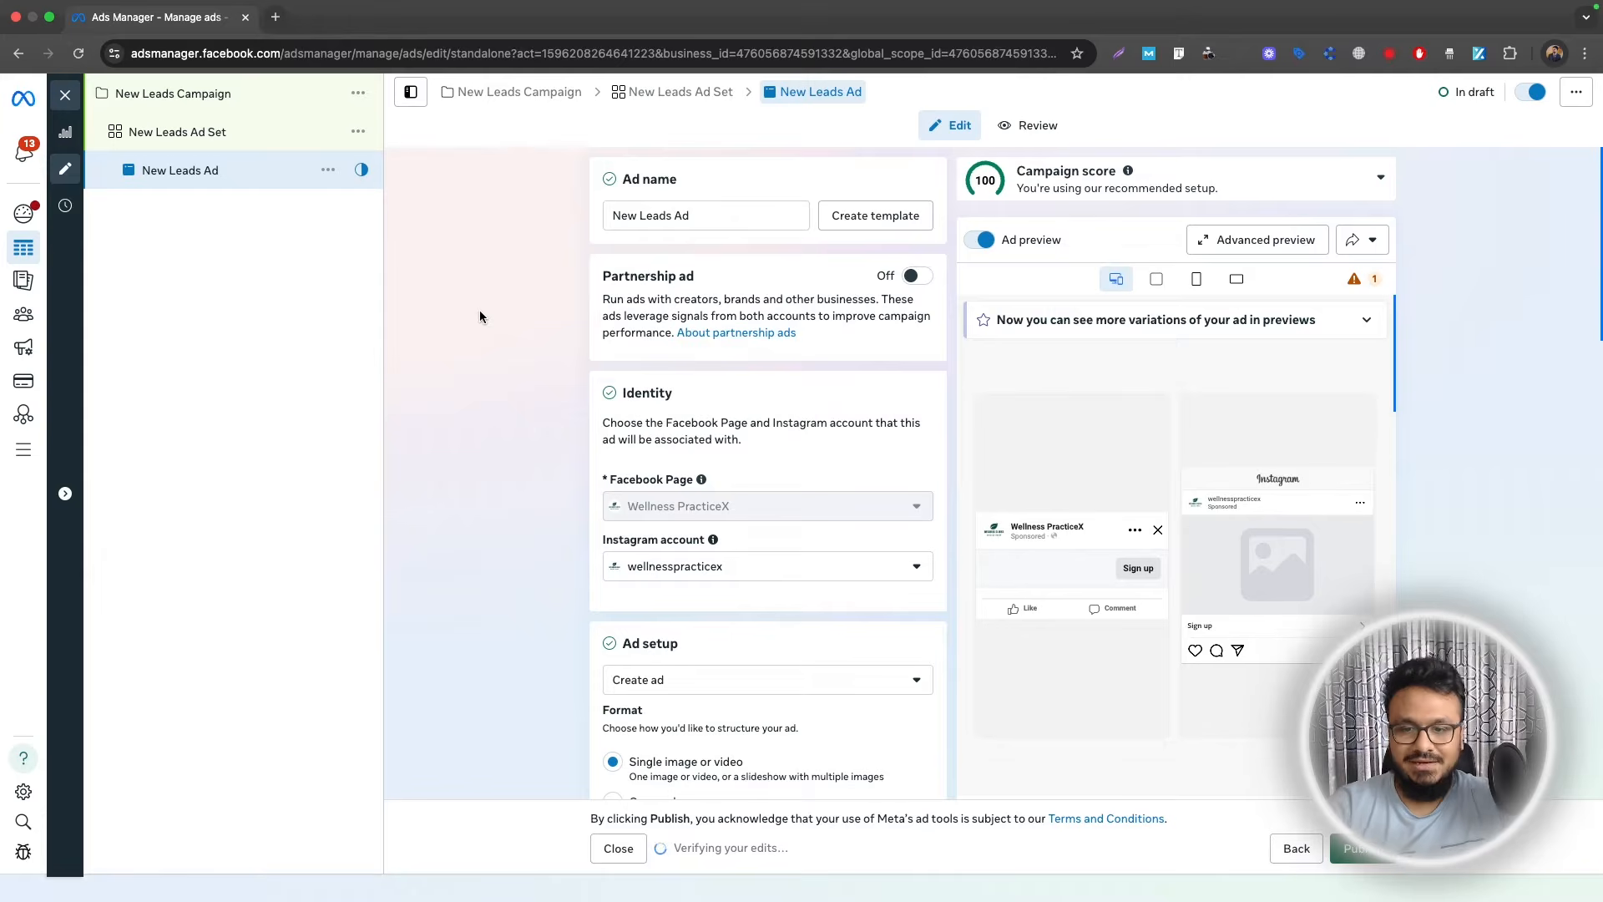
{"action": "scroll", "coordinate": [480, 315], "scroll_direction": "down", "scroll_amount": 5}
{"action": "scroll", "coordinate": [533, 561], "scroll_direction": "down", "scroll_amount": 1}
{"action": "scroll", "coordinate": [533, 561], "scroll_direction": "down", "scroll_amount": 3}
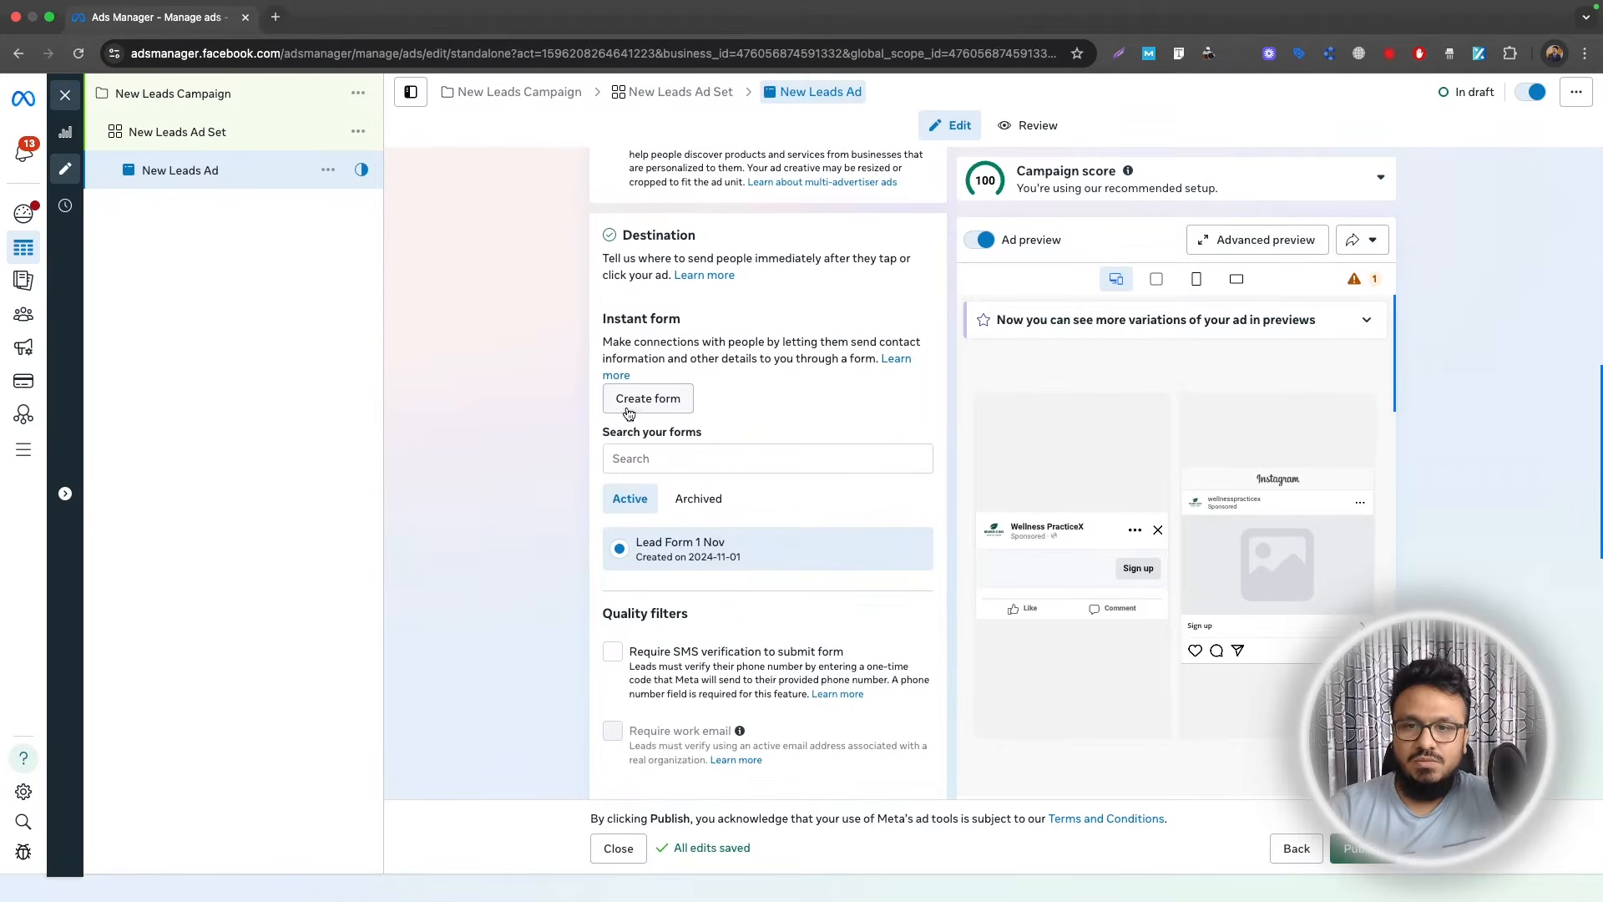
{"action": "left_click", "coordinate": [645, 398]}
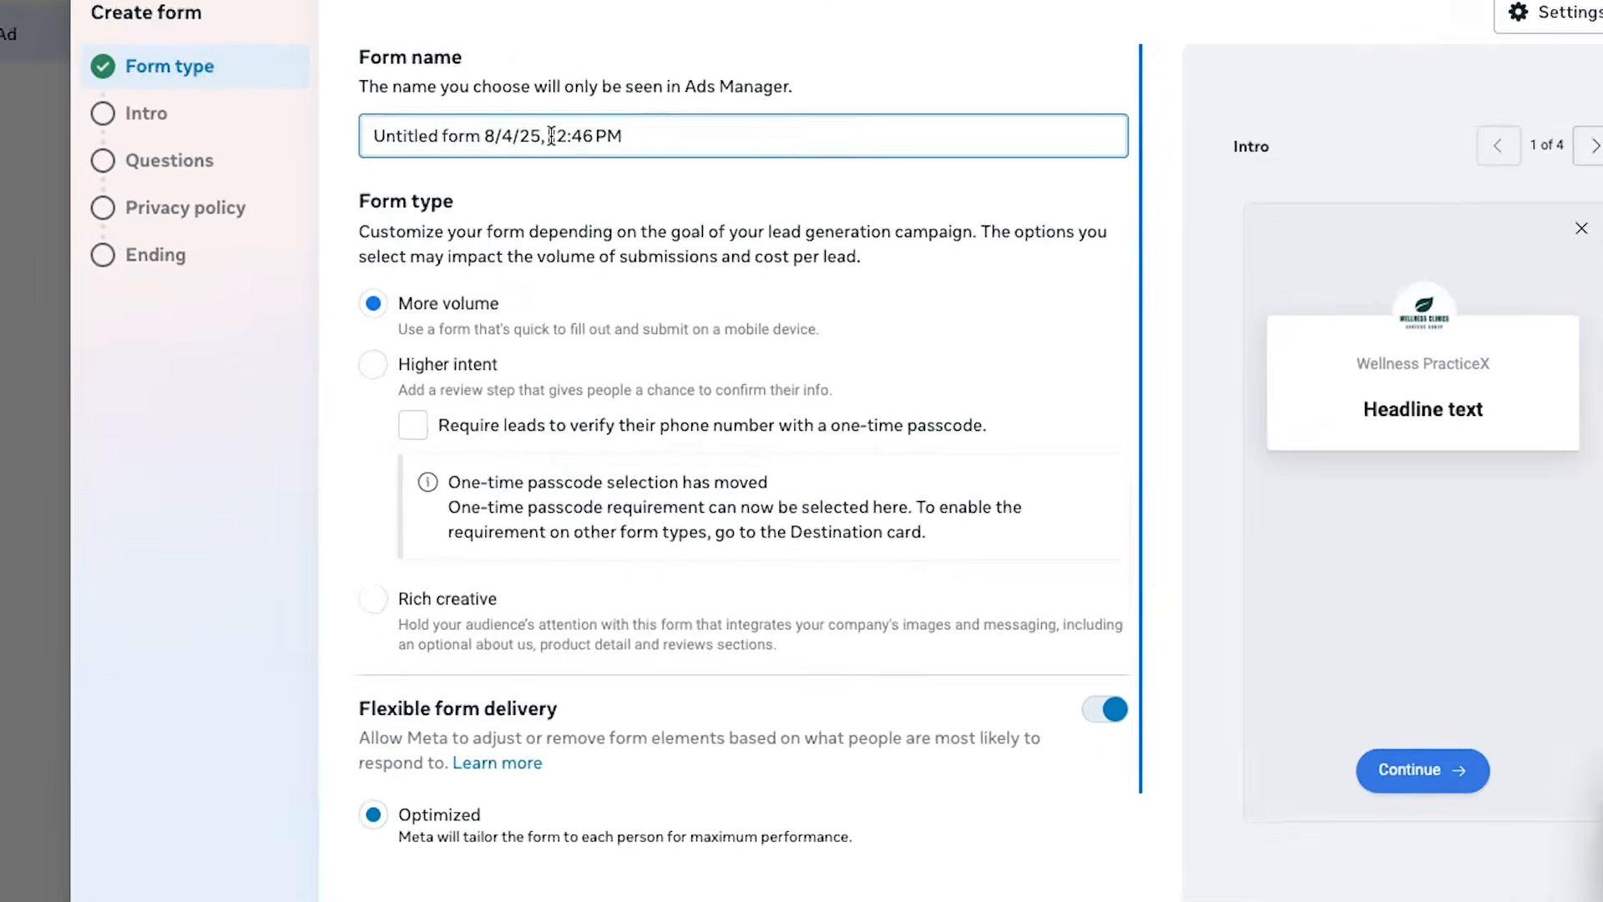
Step: Name the form "LF 4/8" and set its form type to Higher intent
{"action": "triple_click", "coordinate": [551, 135]}
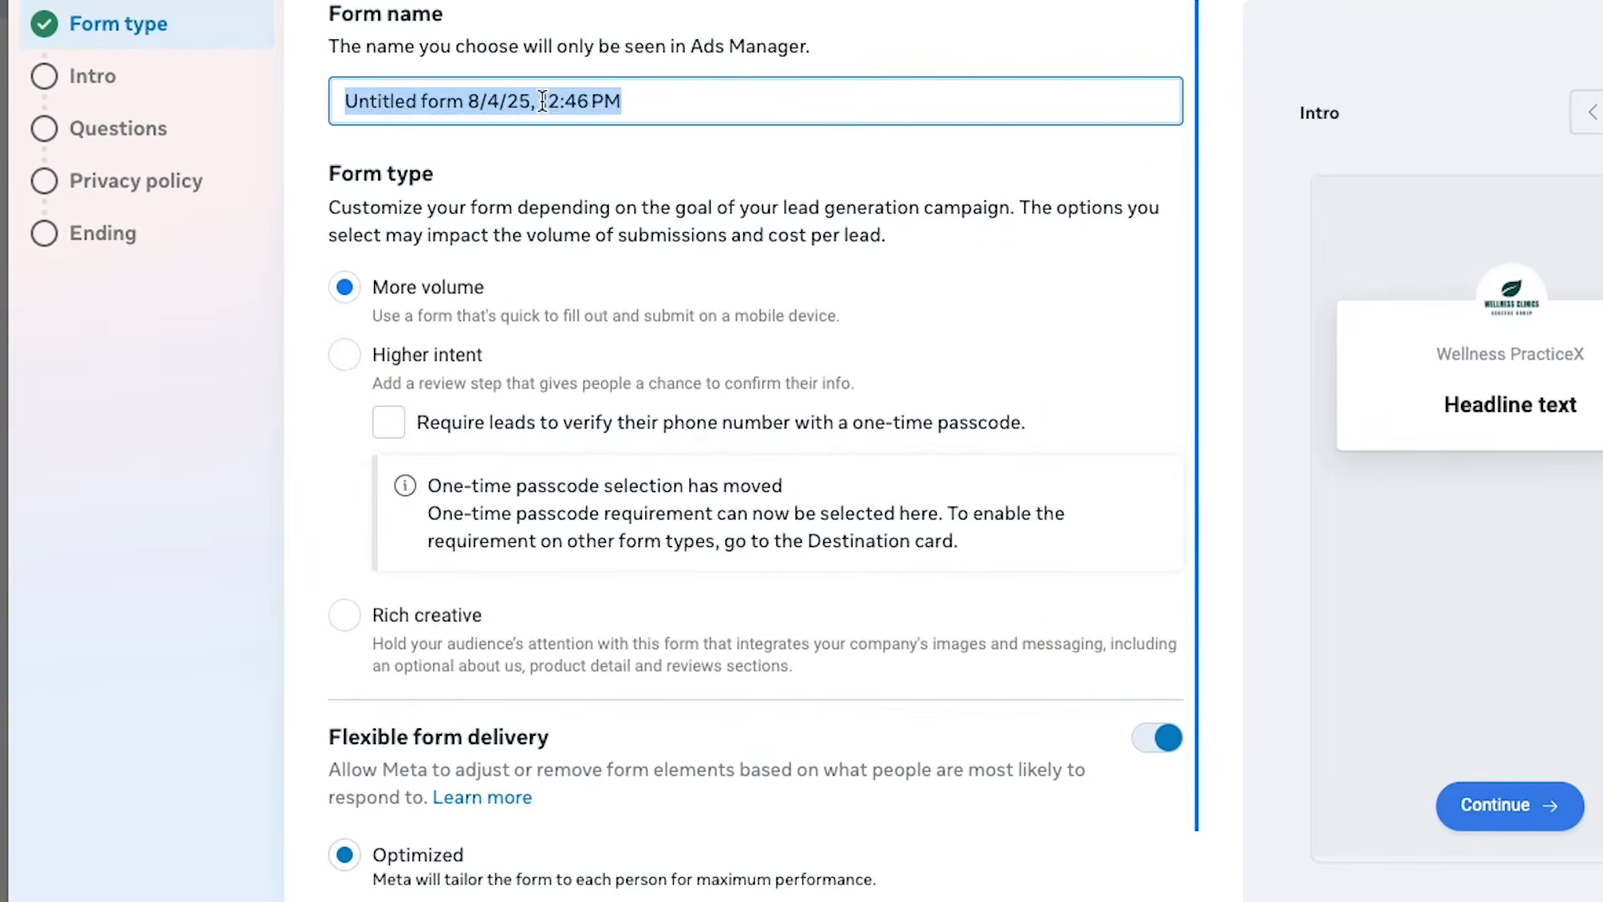
{"action": "type", "text": "LF "}
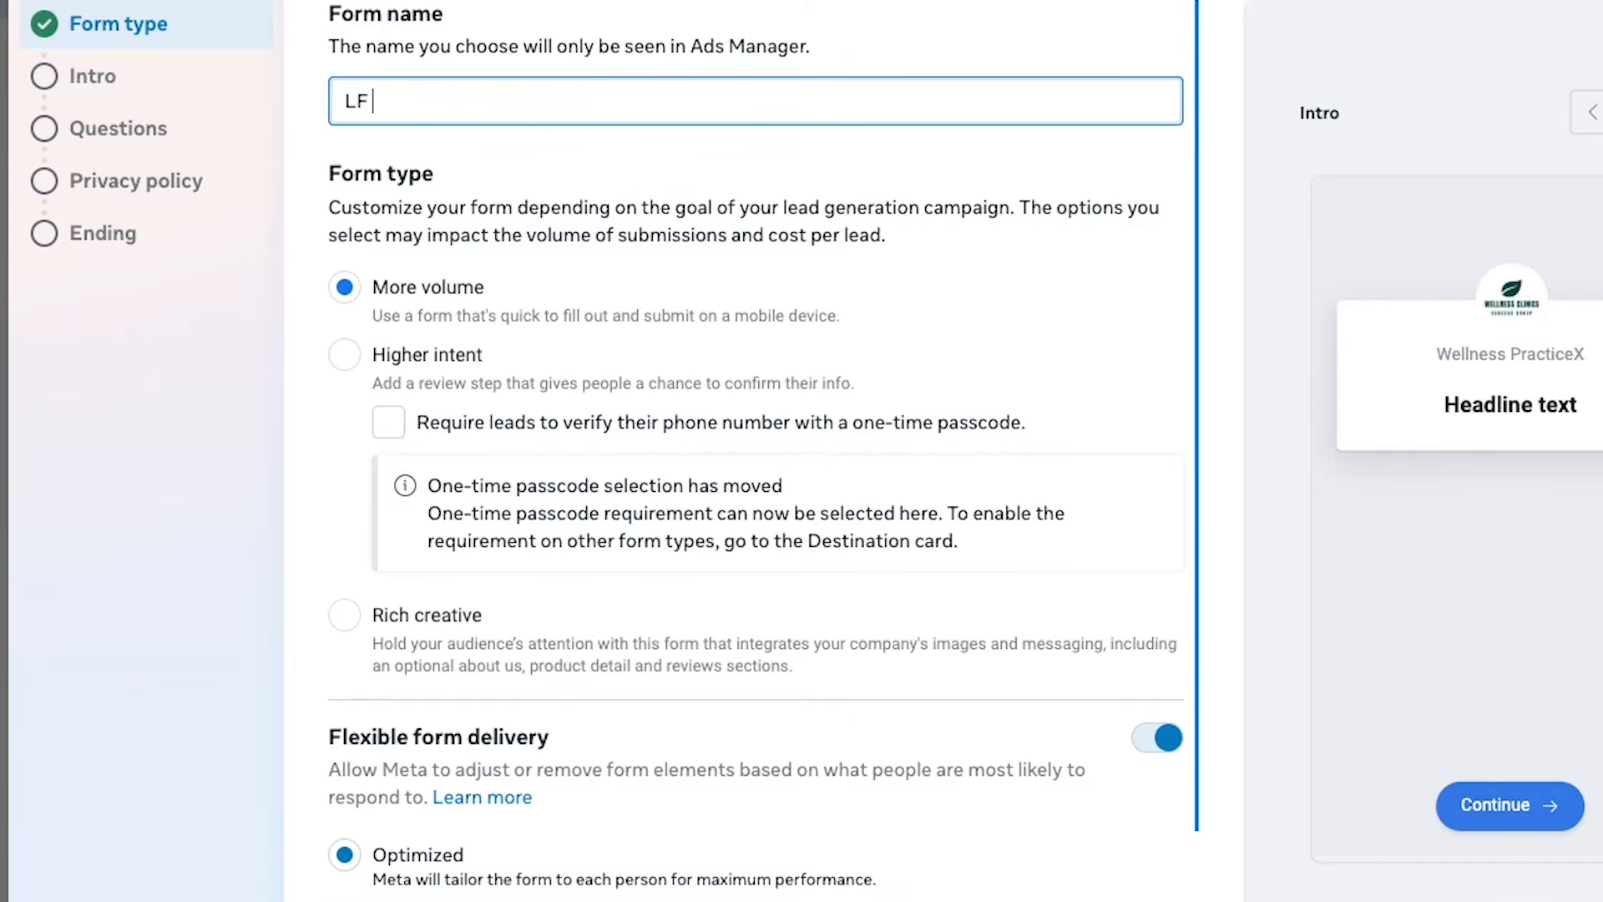
{"action": "type", "text": "4/8"}
{"action": "left_click", "coordinate": [636, 48]}
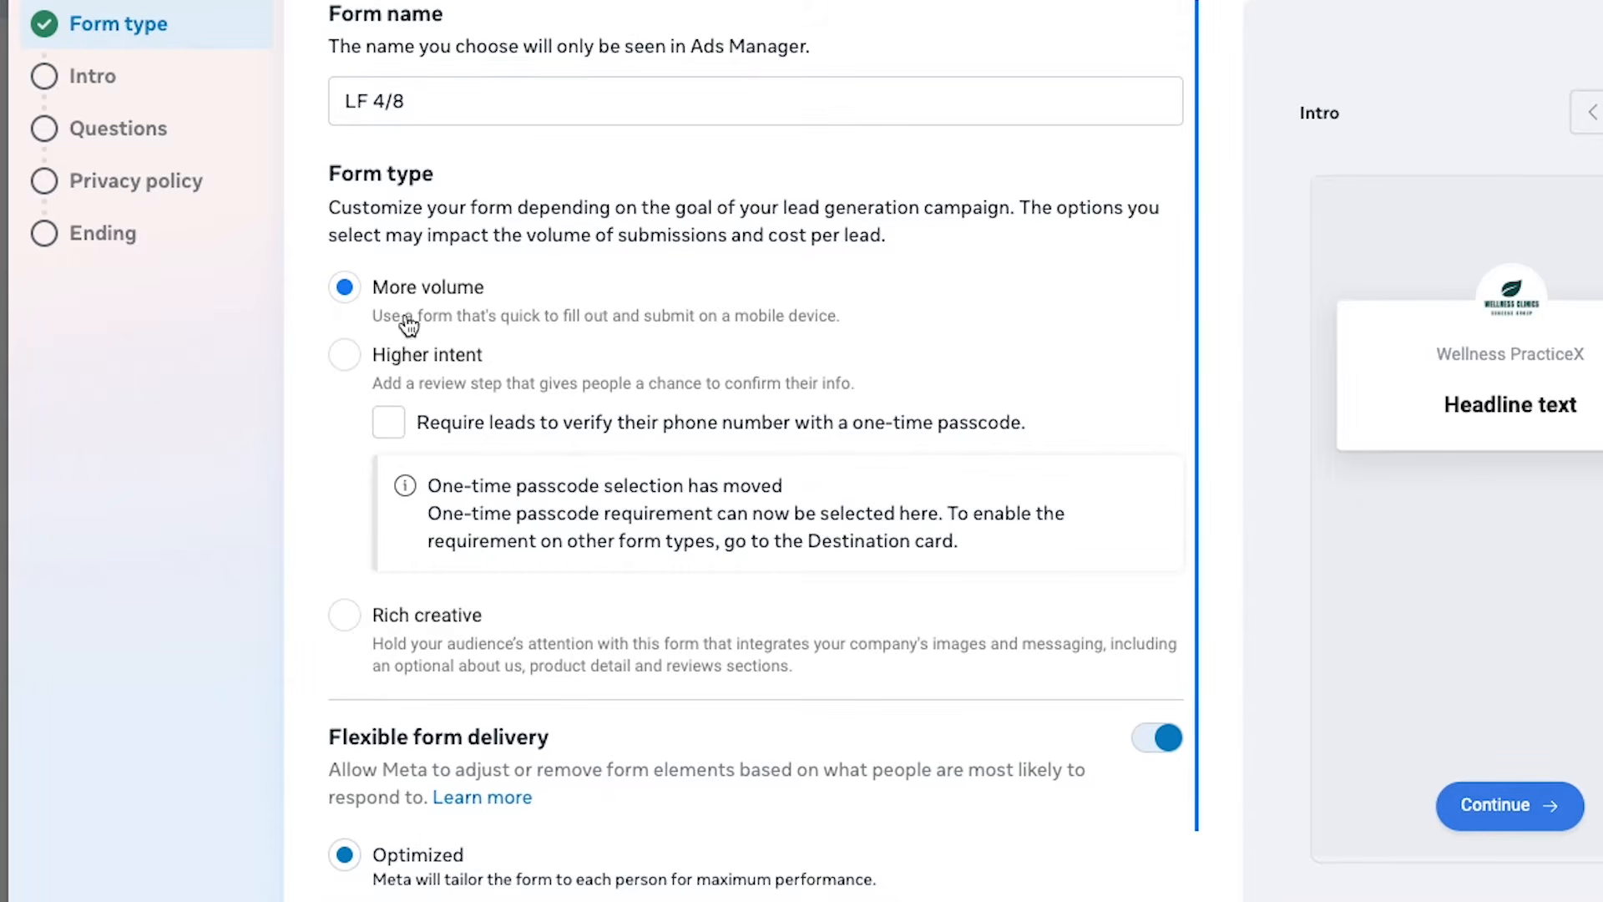
{"action": "left_click", "coordinate": [357, 350]}
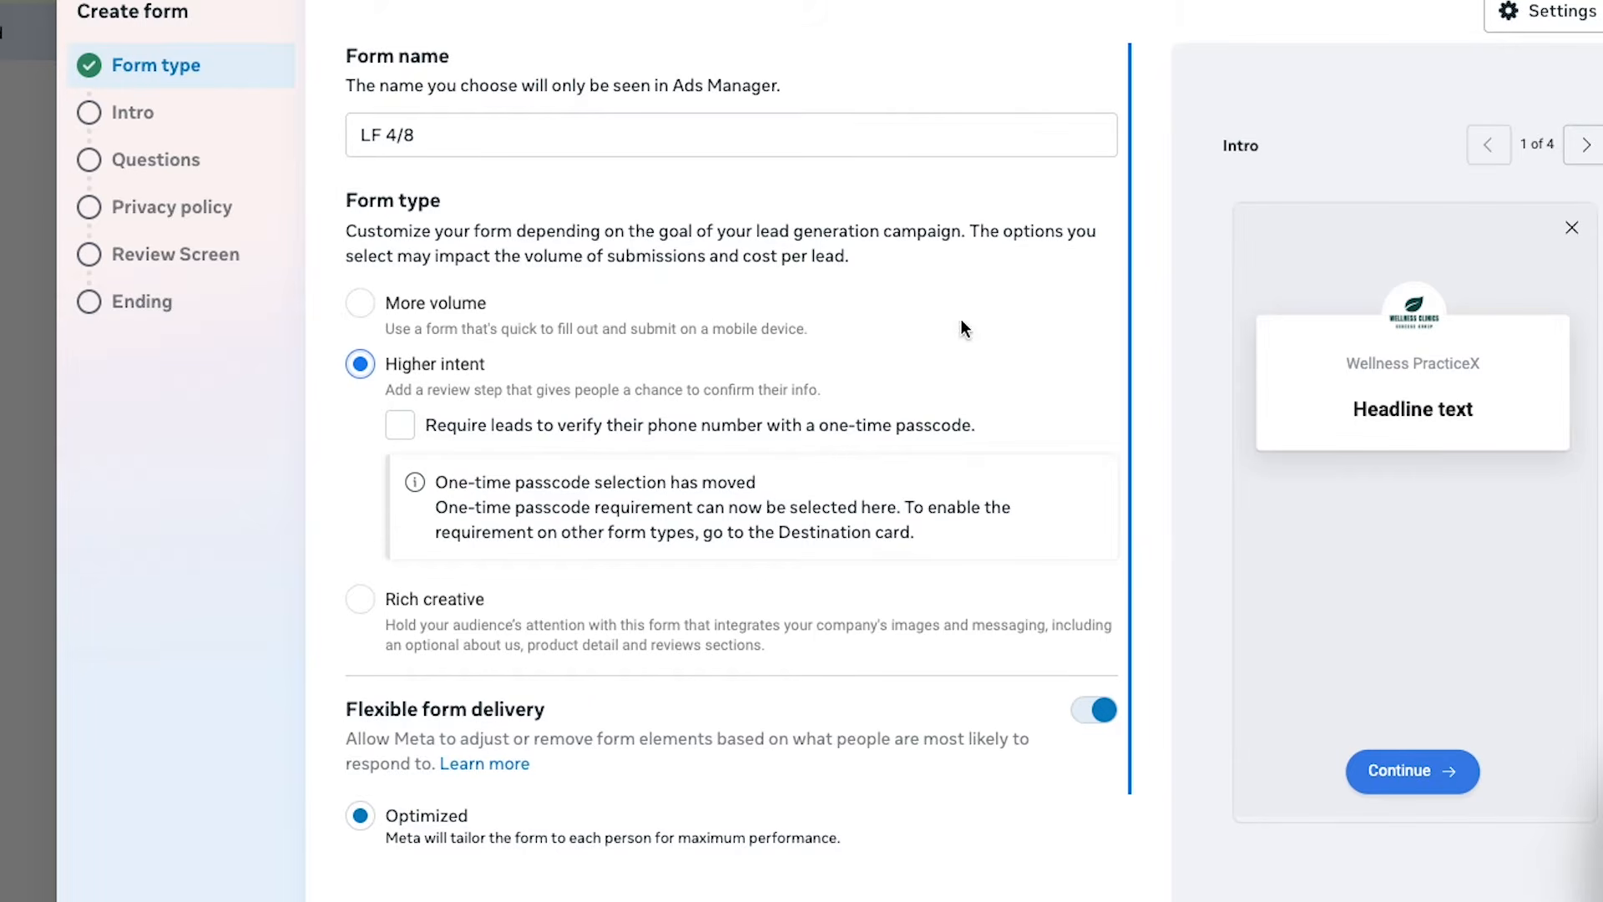
{"action": "scroll", "coordinate": [551, 435], "scroll_direction": "down", "scroll_amount": 1}
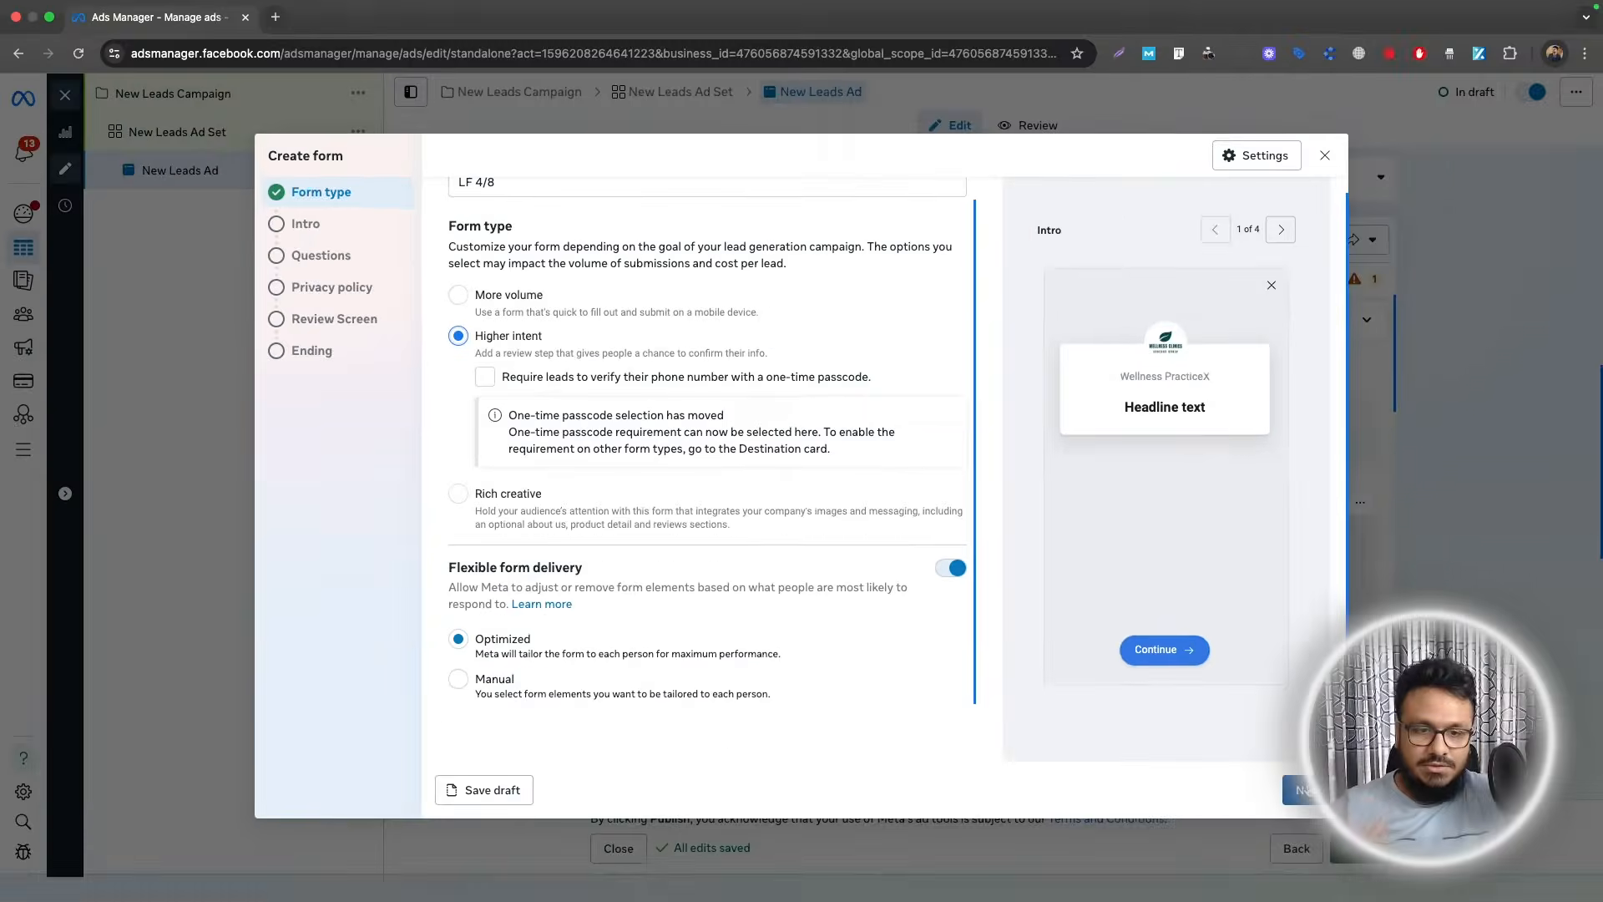
Step: Turn off the optional greeting in the form's intro and proceed to the questions section
{"action": "left_click", "coordinate": [1309, 790]}
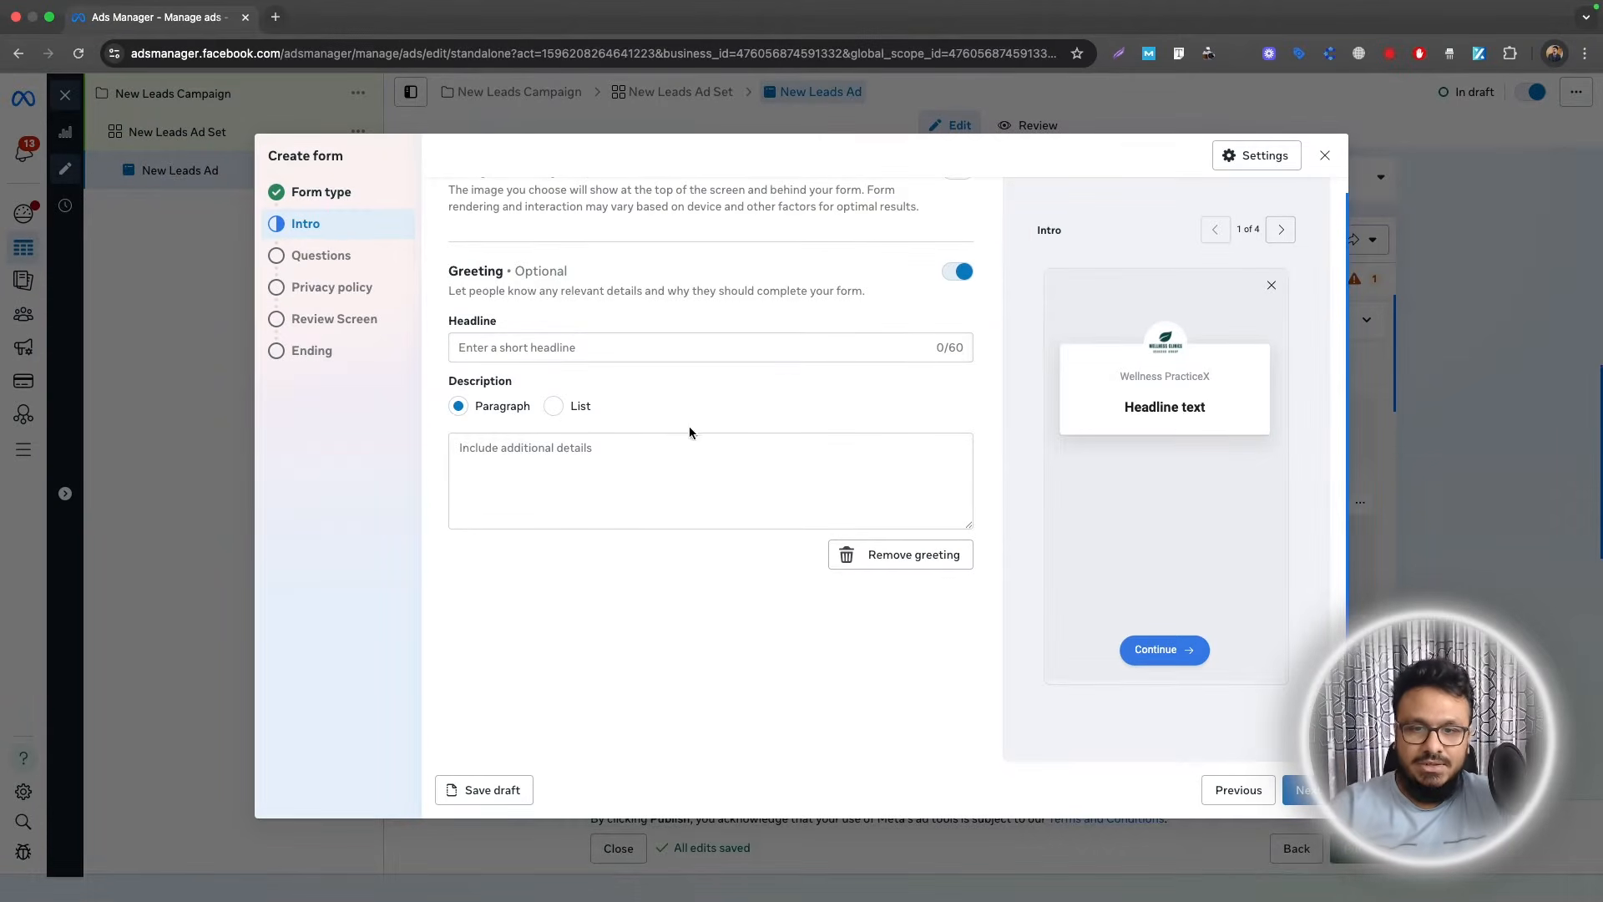
{"action": "left_click", "coordinate": [962, 271]}
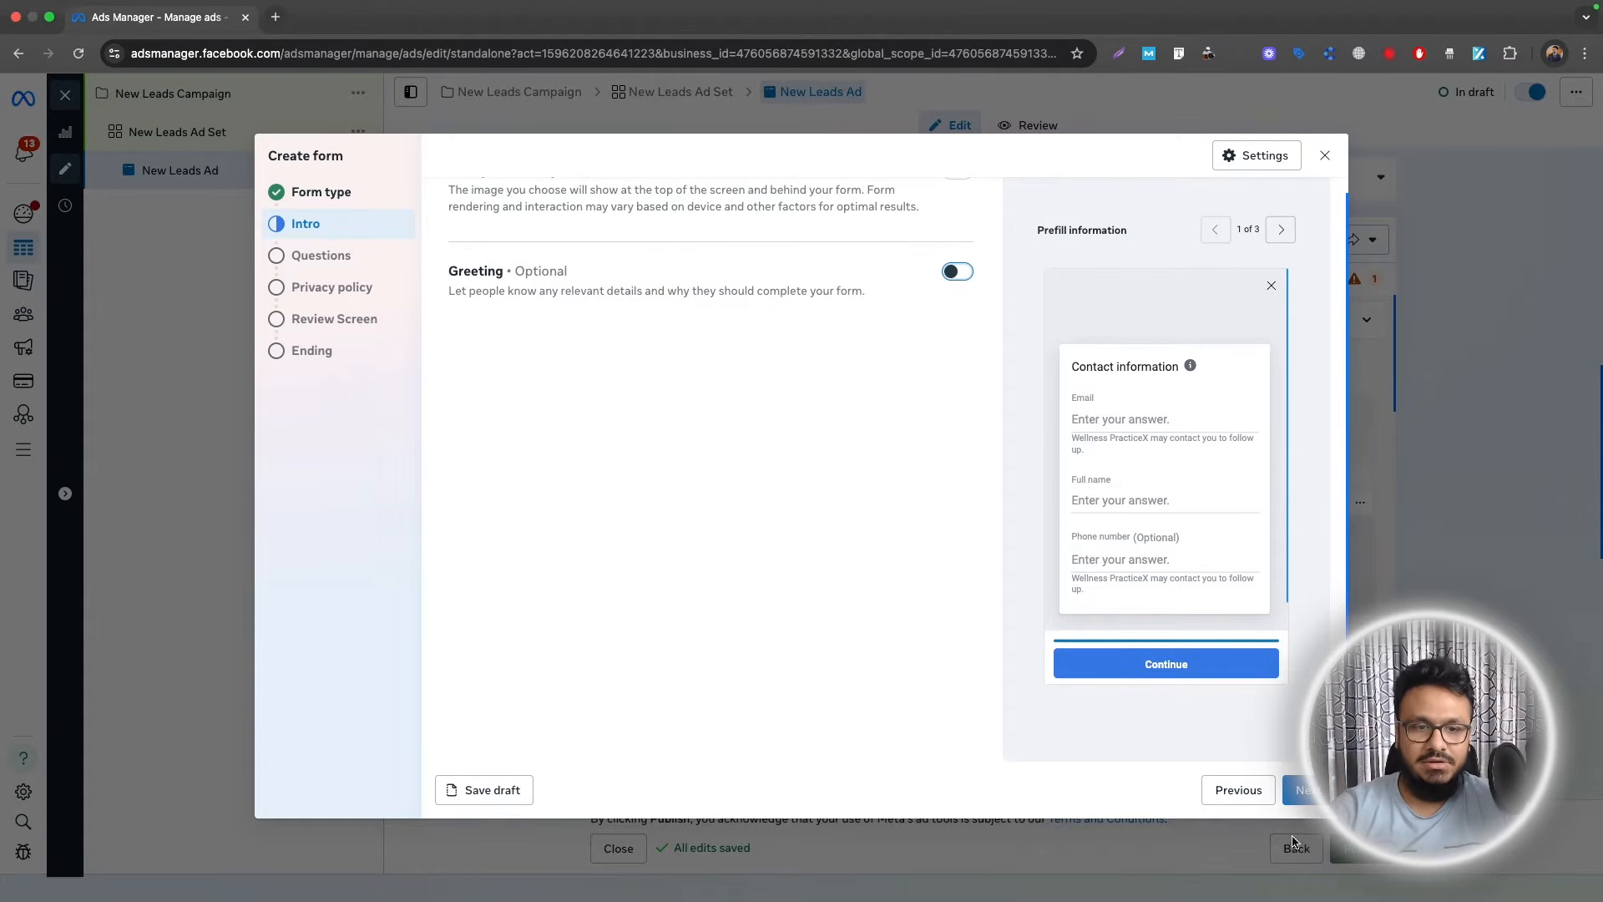
{"action": "left_click", "coordinate": [1299, 790]}
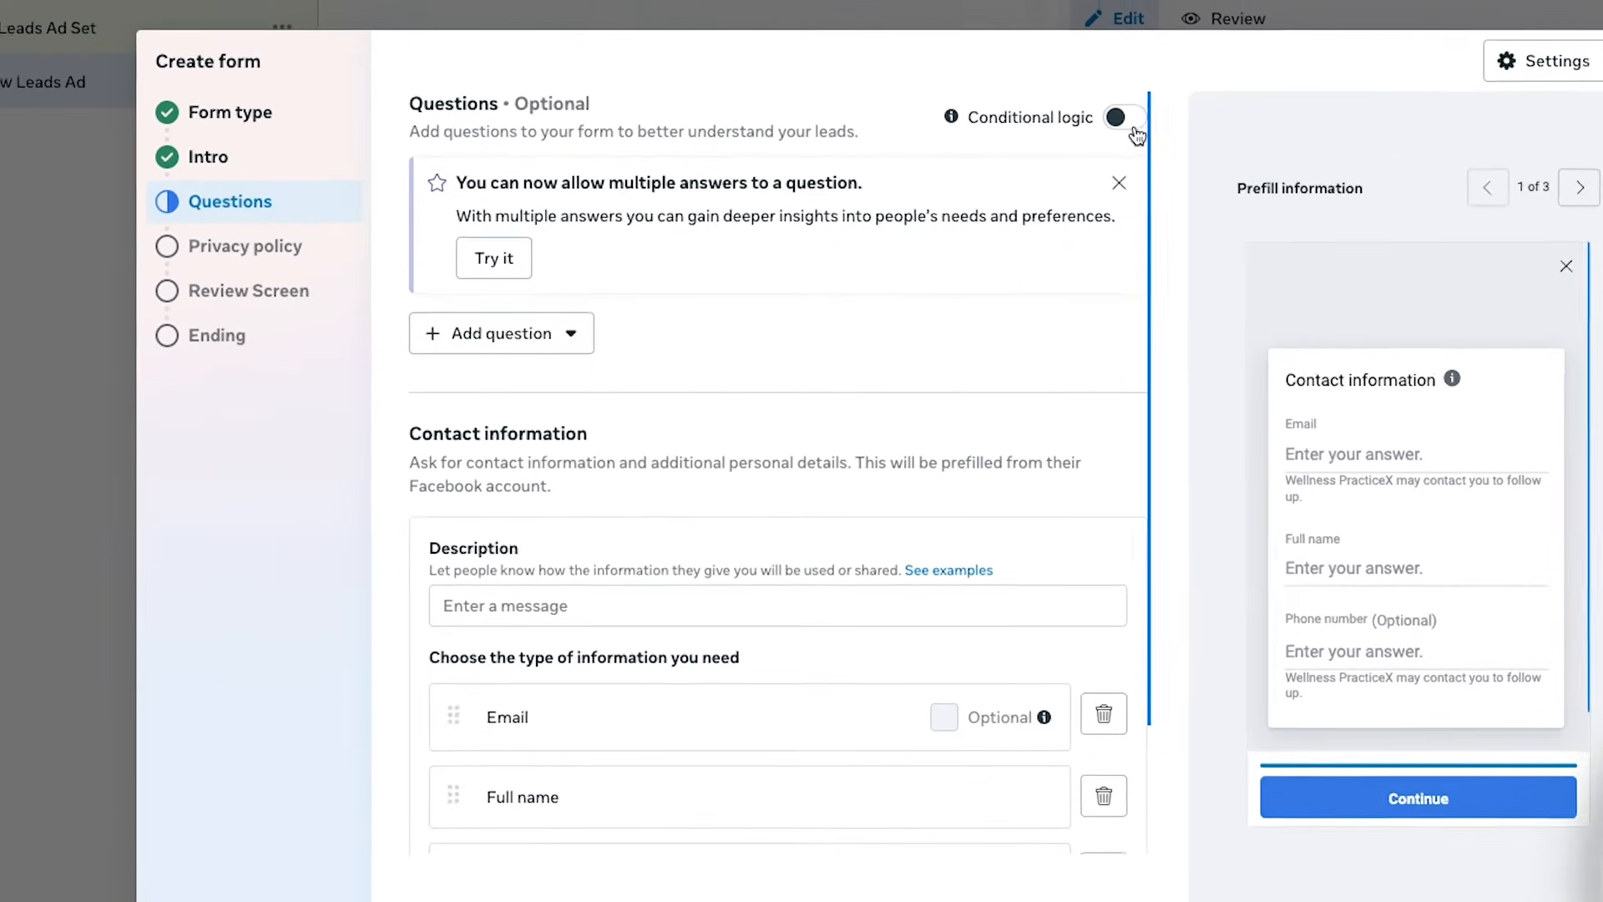
Step: Enable conditional logic and add the multiple-choice question "Do you need mold removal service for your home?"
{"action": "left_click", "coordinate": [953, 194]}
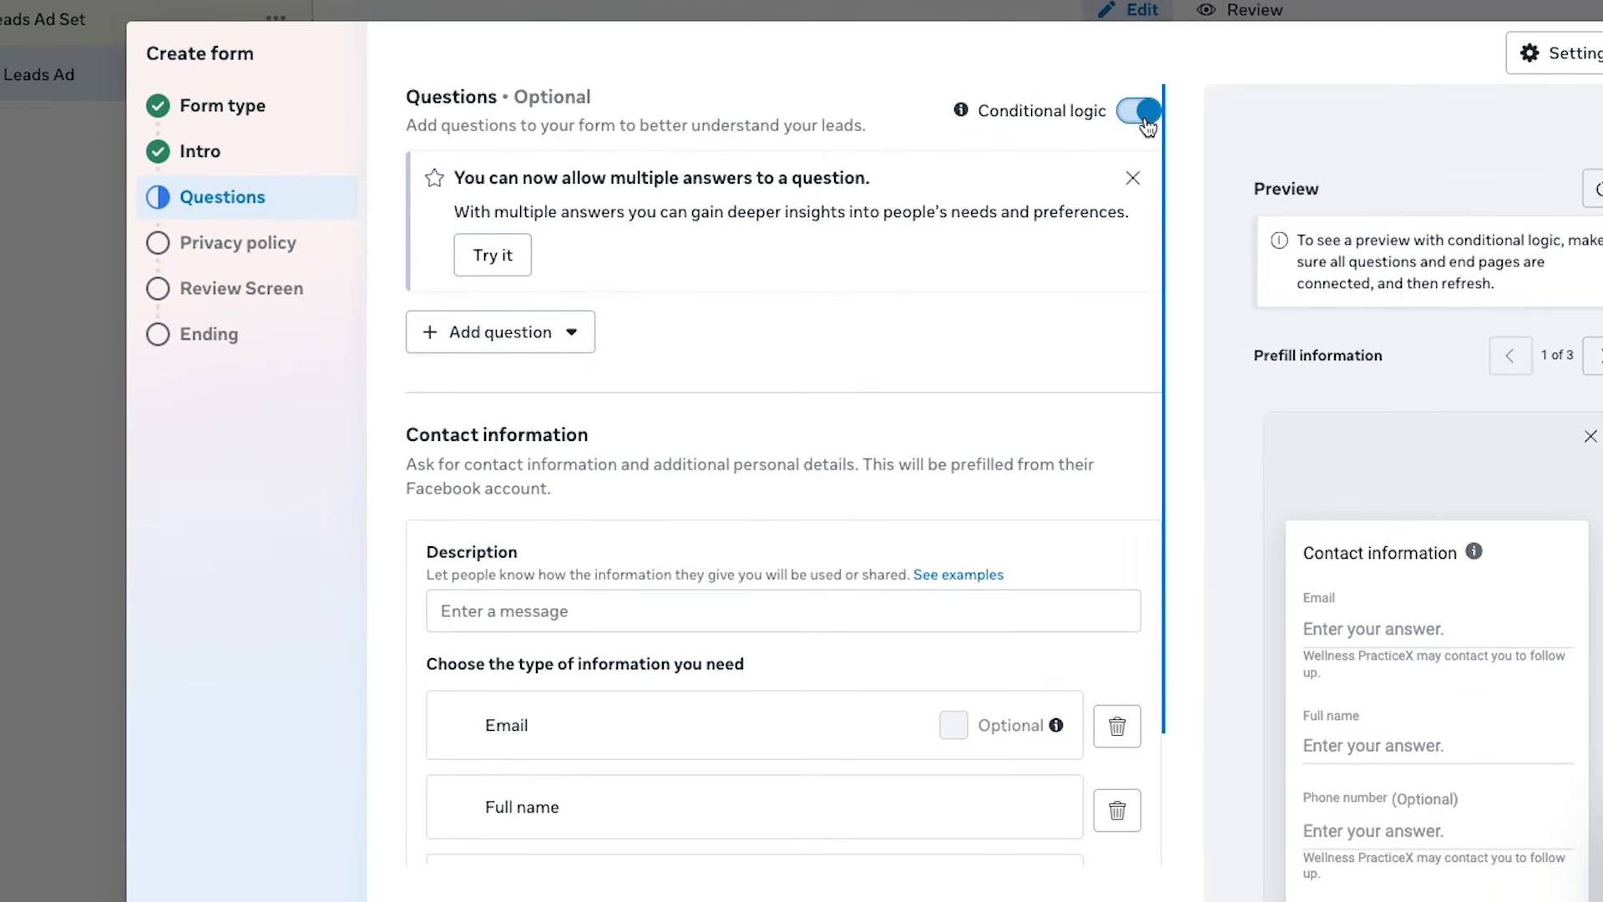
{"action": "left_click", "coordinate": [528, 342]}
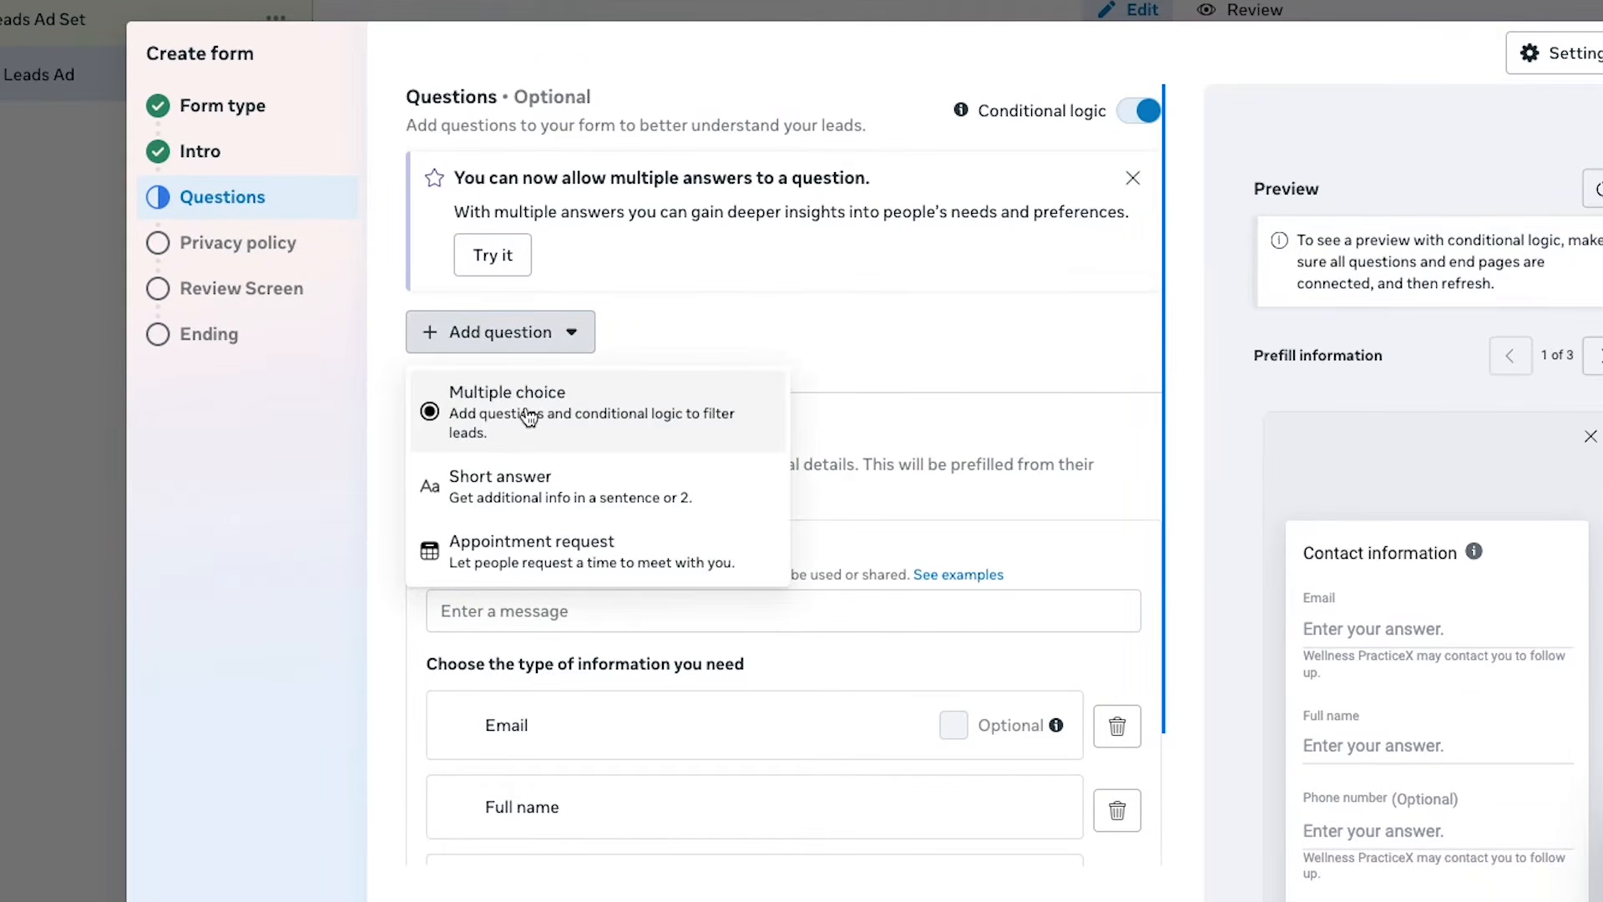
{"action": "left_click", "coordinate": [528, 415]}
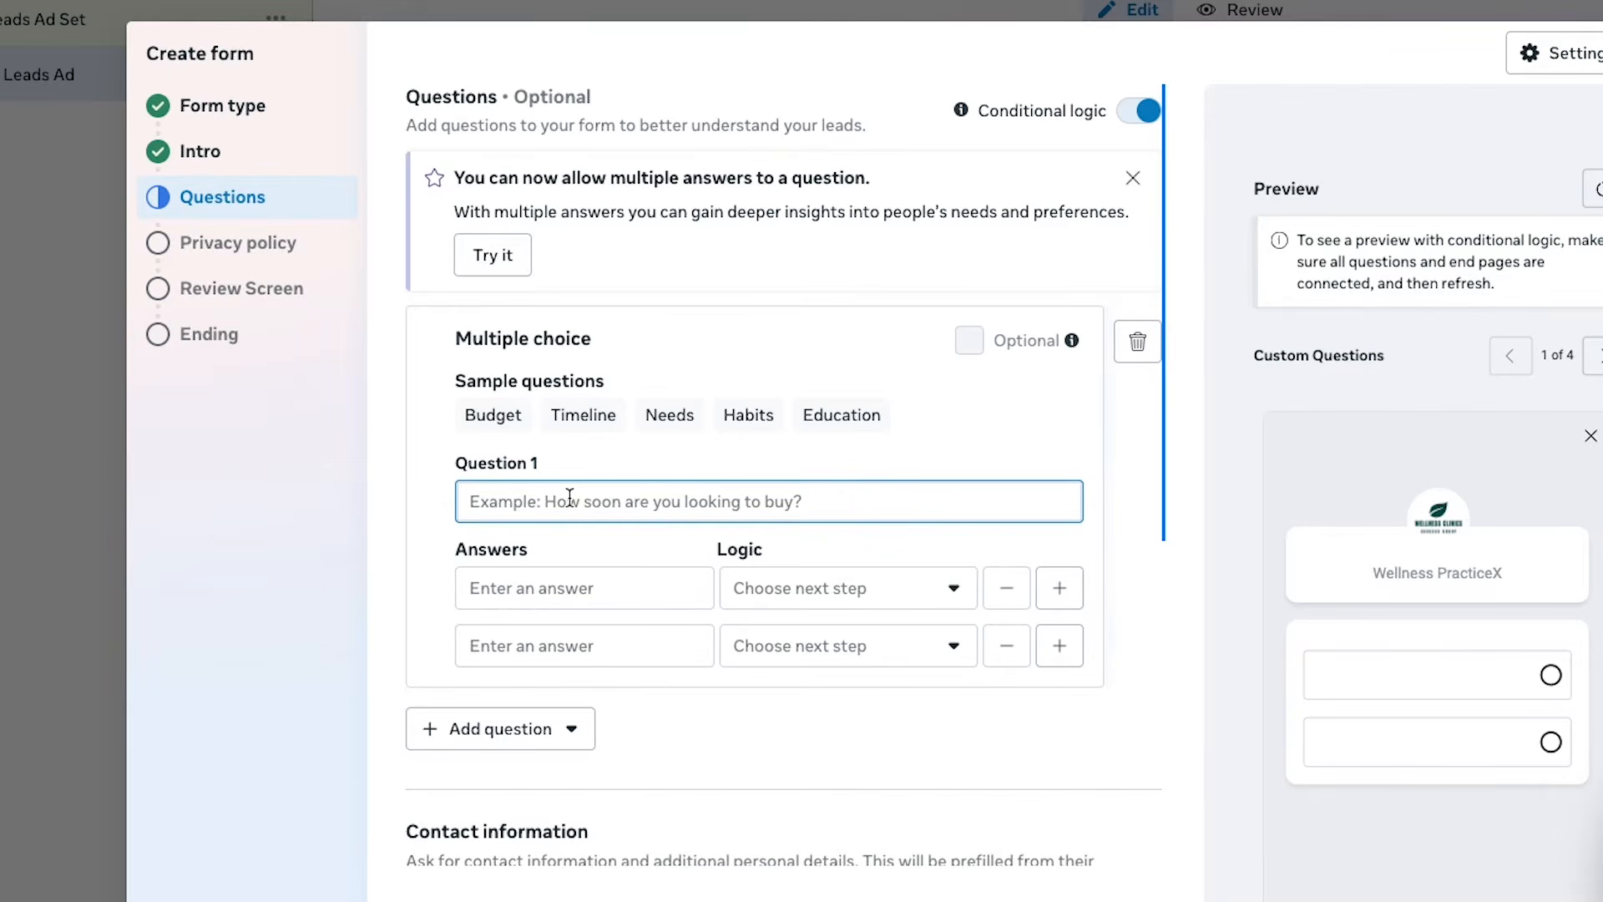
{"action": "type", "text": "Do you "}
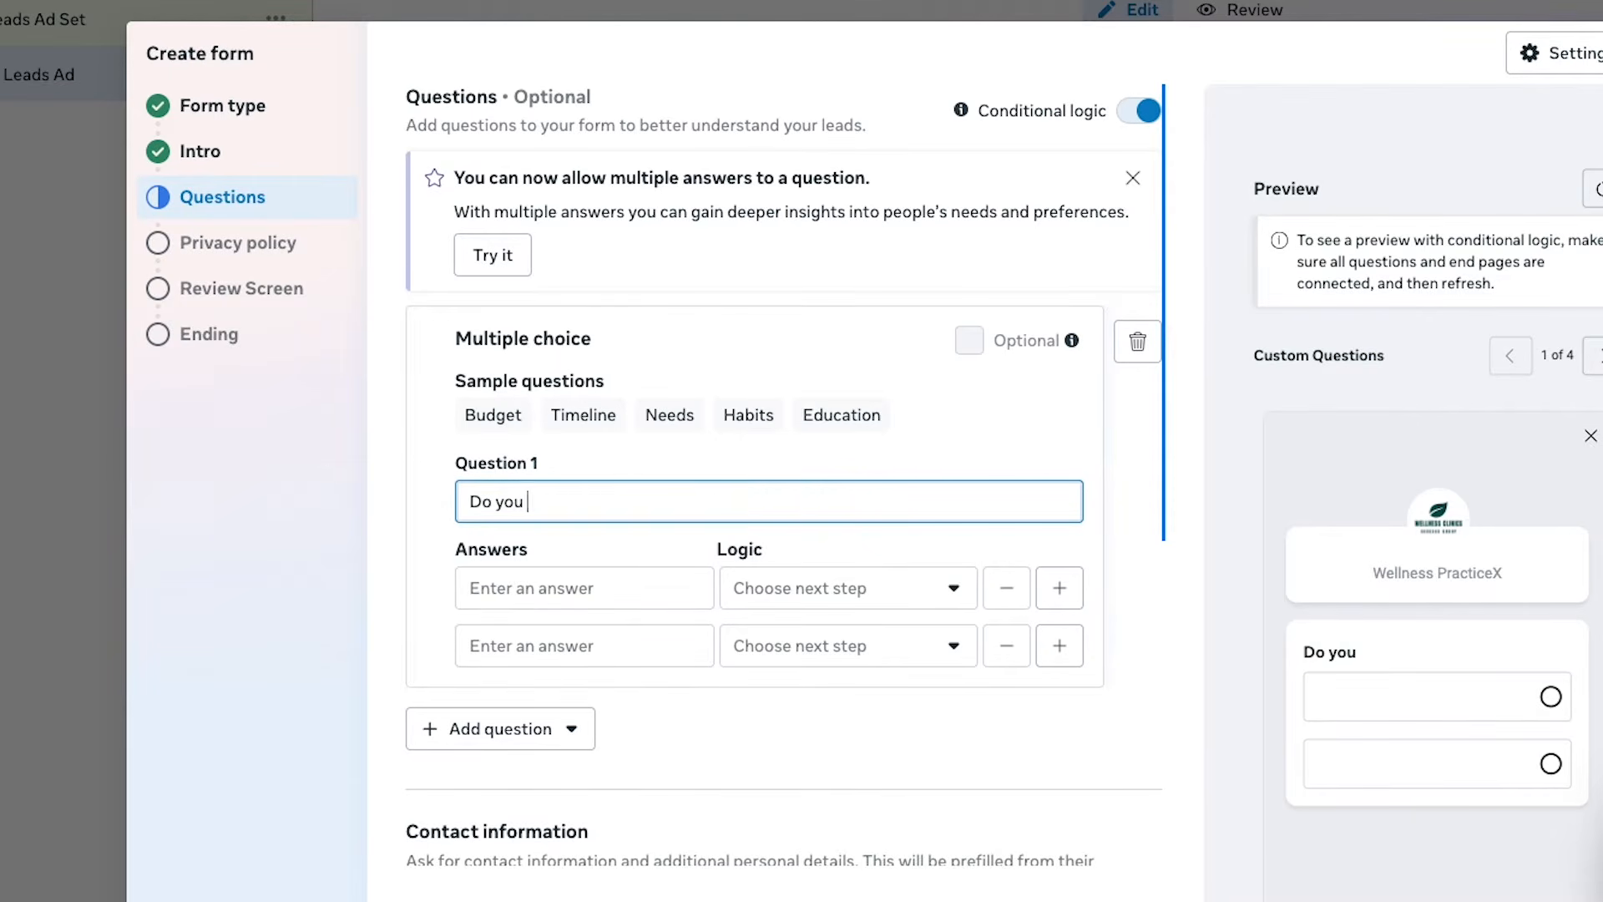
{"action": "type", "text": "need mold re"}
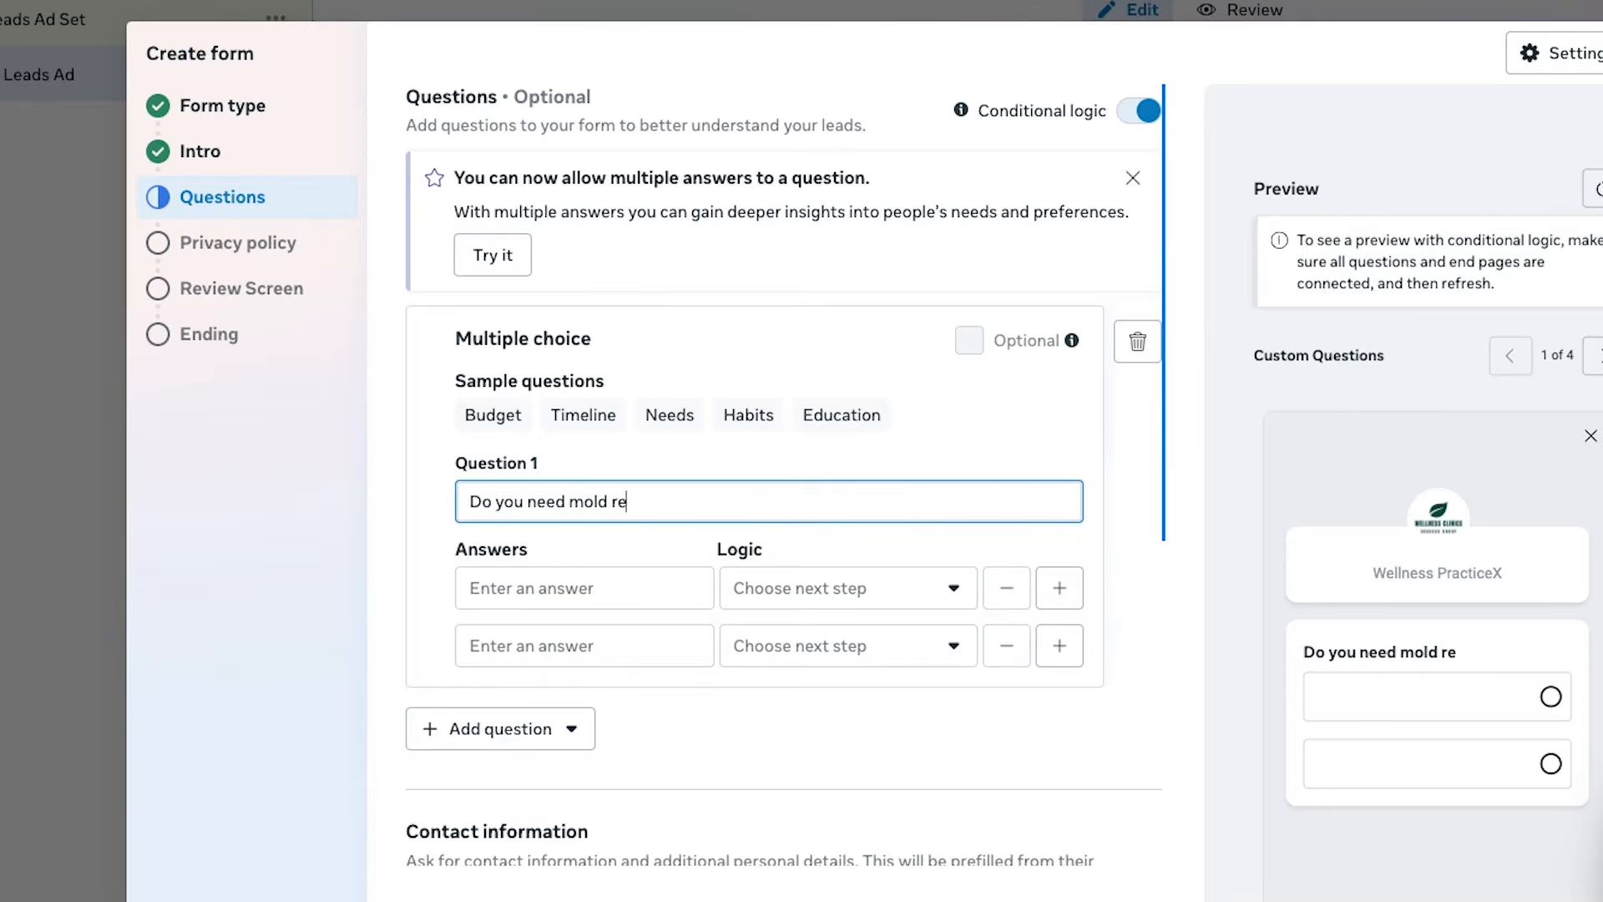
{"action": "type", "text": "moval service f"}
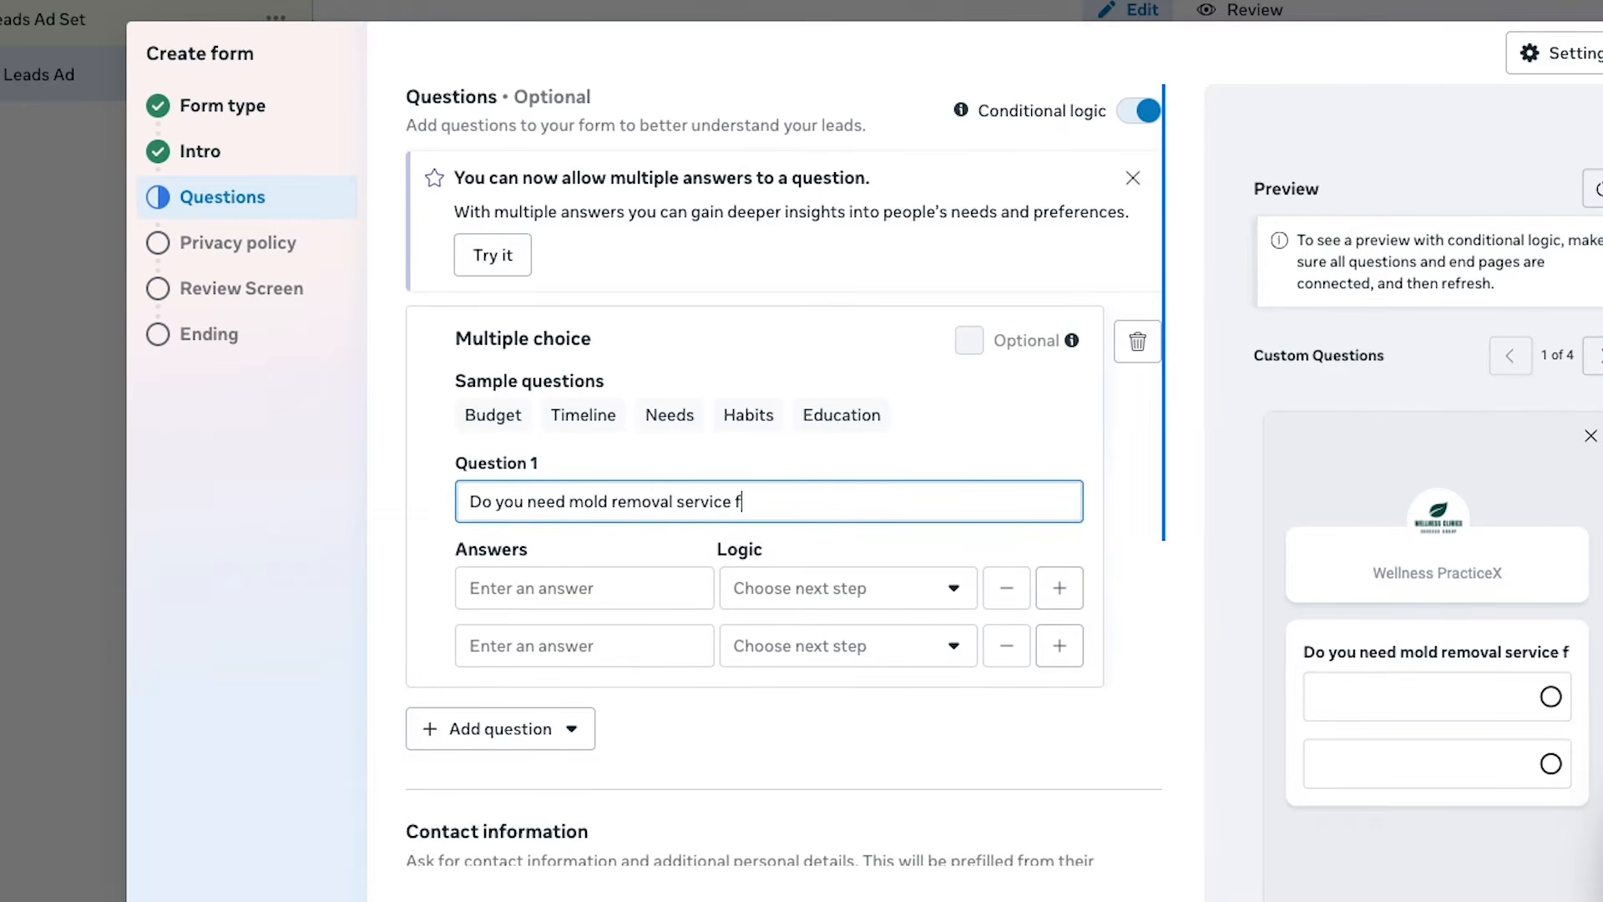
{"action": "type", "text": "or your home?"}
Step: Enter "Yes" and "I'm just exploring" as the two answers to the mold removal question
{"action": "left_click", "coordinate": [518, 587]}
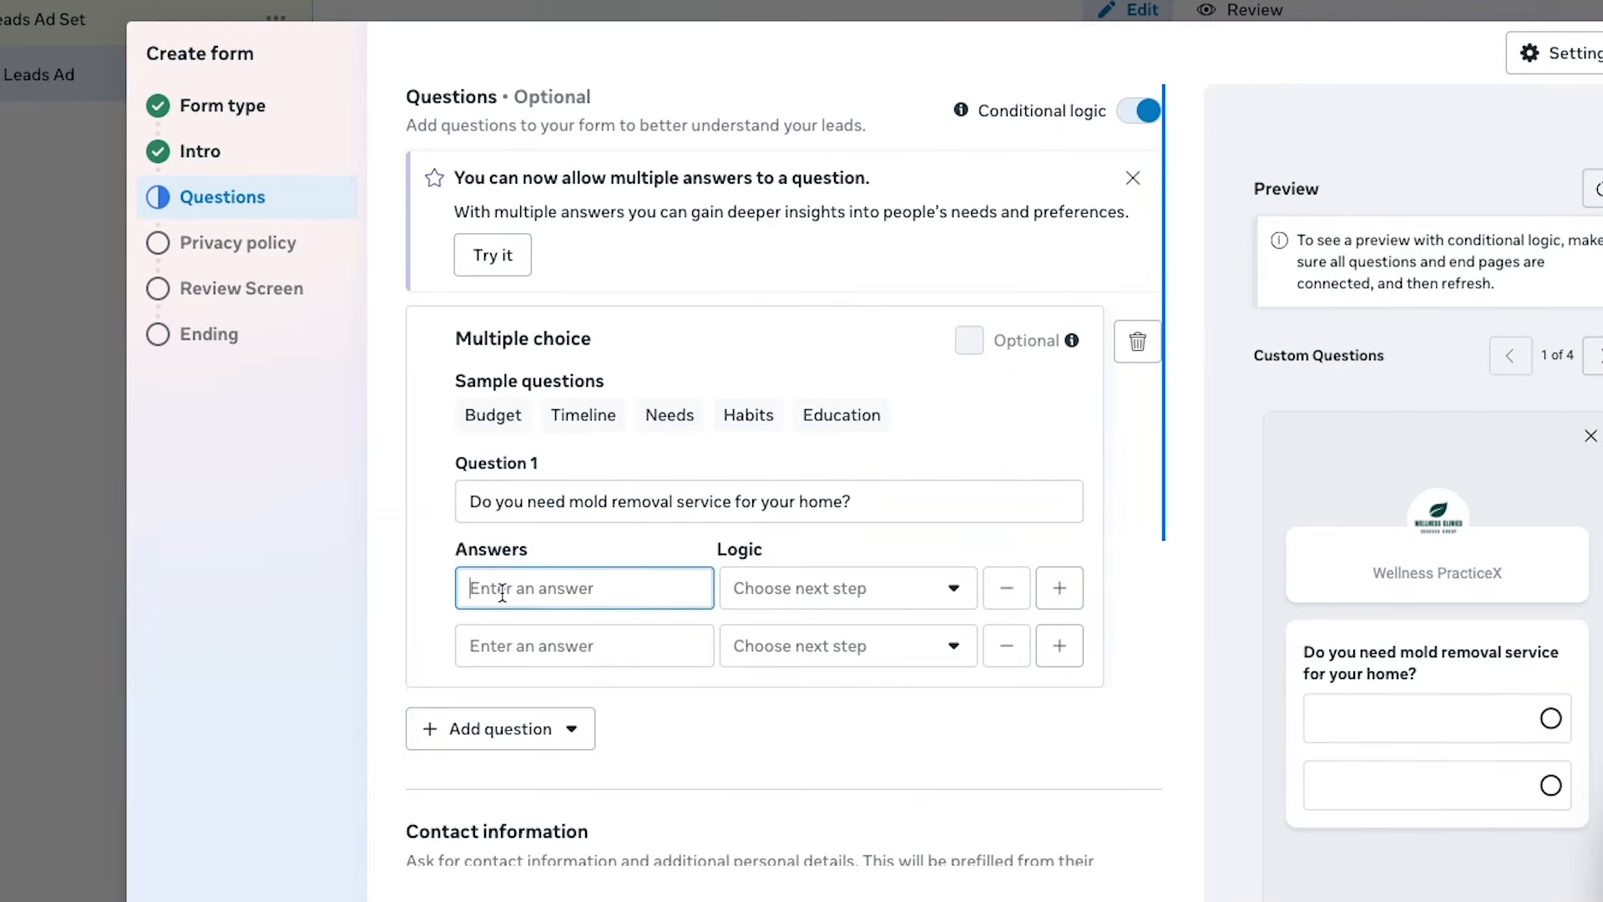
{"action": "type", "text": "Yes"}
{"action": "left_click", "coordinate": [515, 640]}
{"action": "type", "text": "Im"}
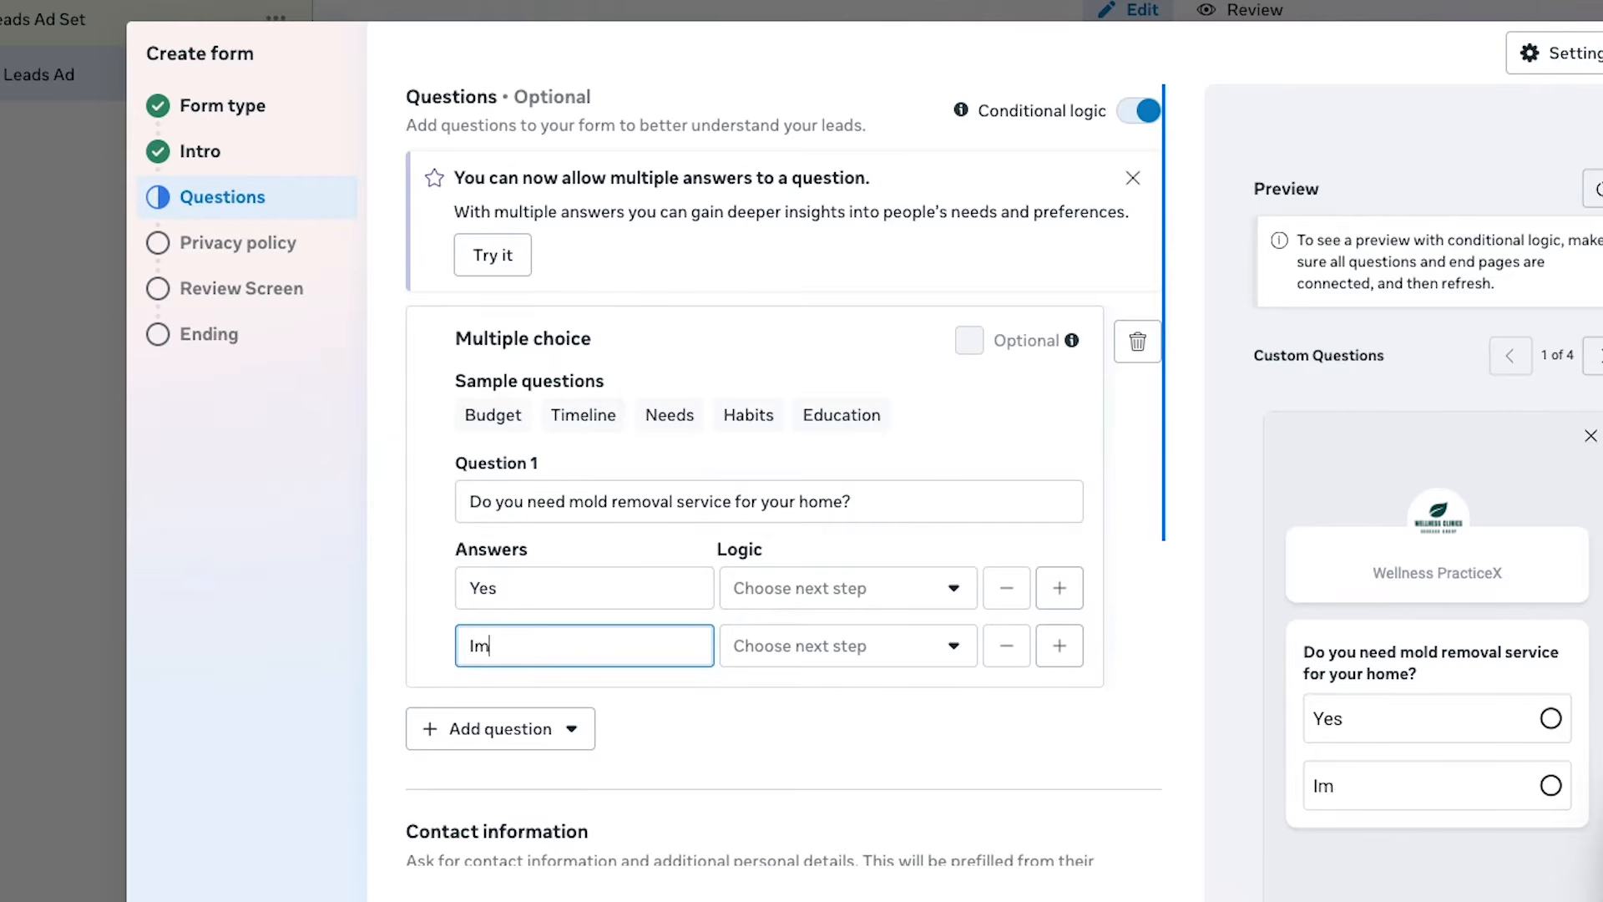
{"action": "key", "text": "BackSpace"}
{"action": "type", "text": "'m just exploring"}
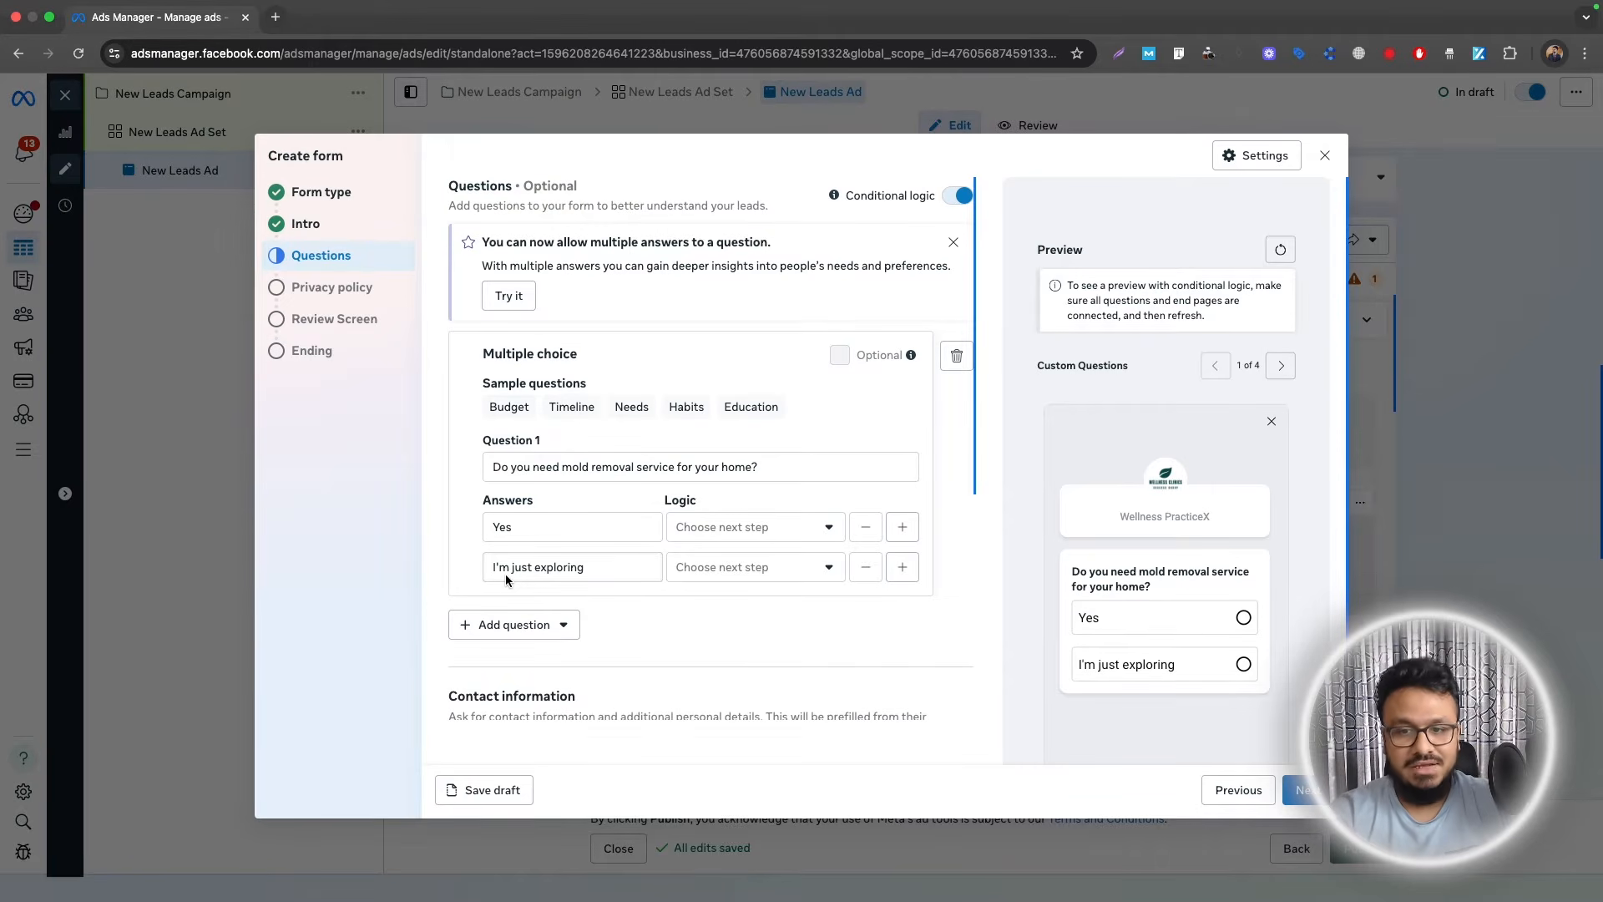
Step: Add a second multiple-choice question reading "Are you the homeowner?"
{"action": "left_click", "coordinate": [513, 625]}
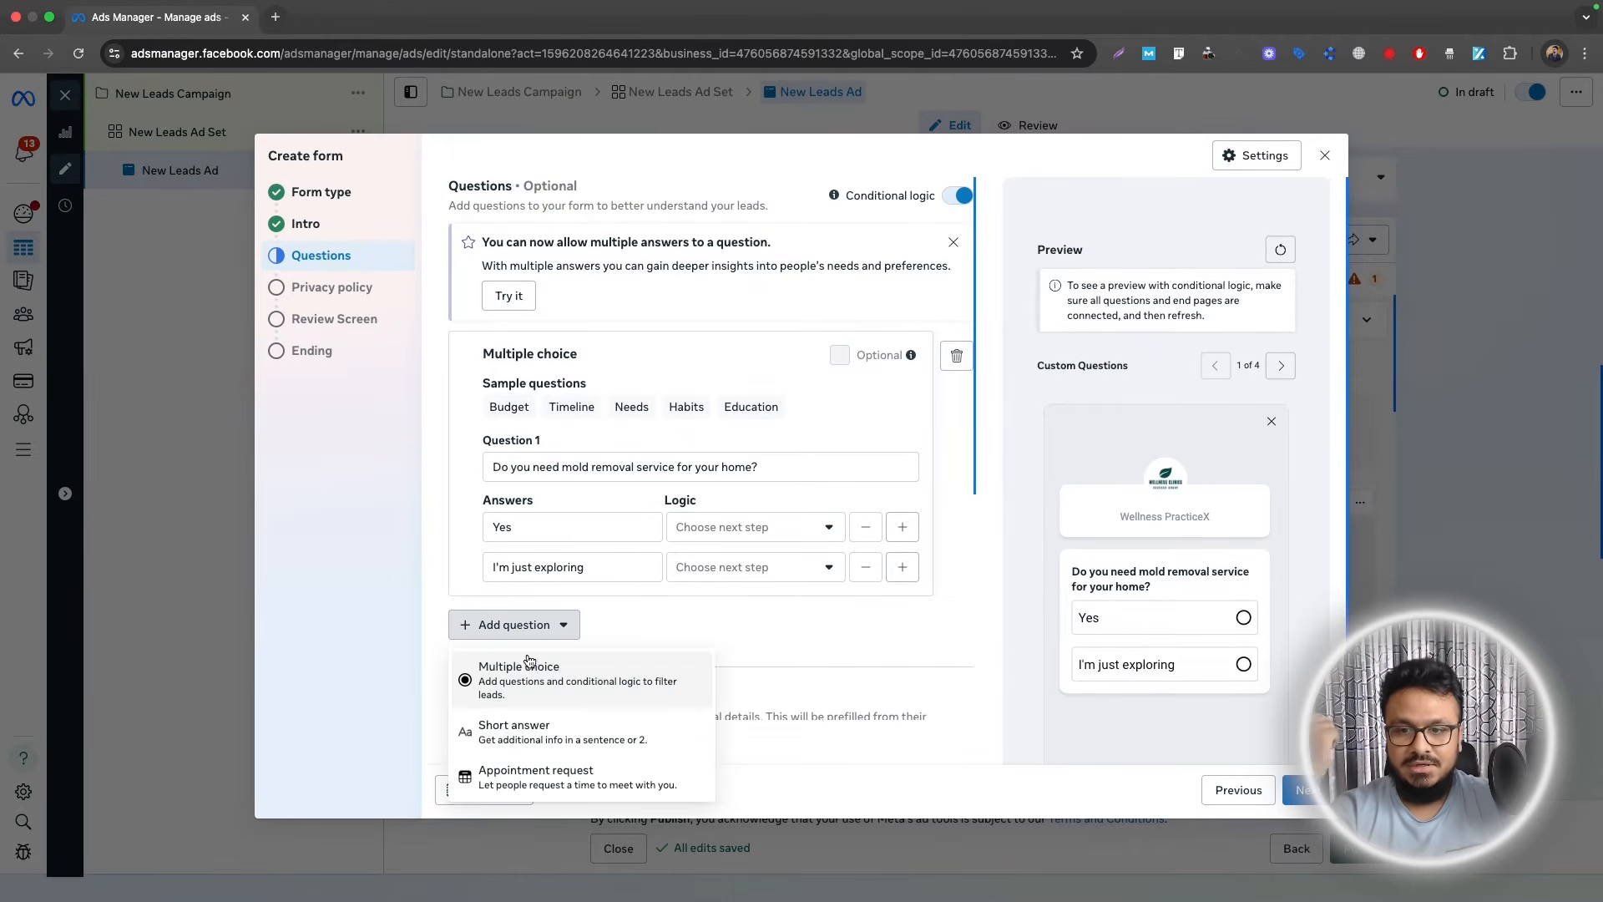
{"action": "left_click", "coordinate": [532, 673]}
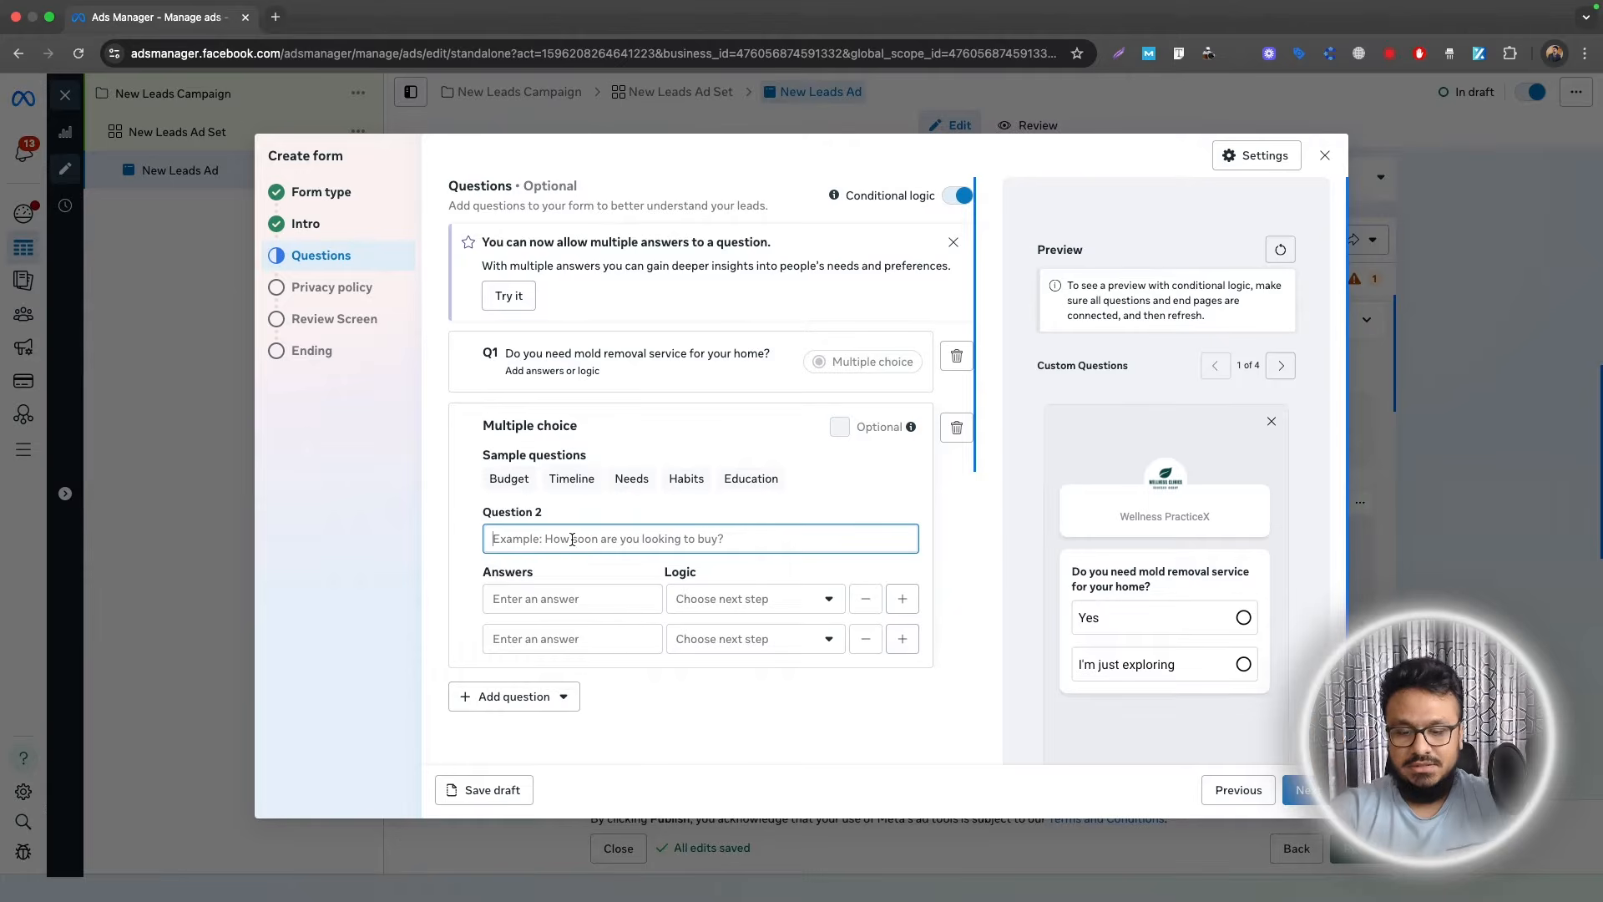
{"action": "type", "text": "AR"}
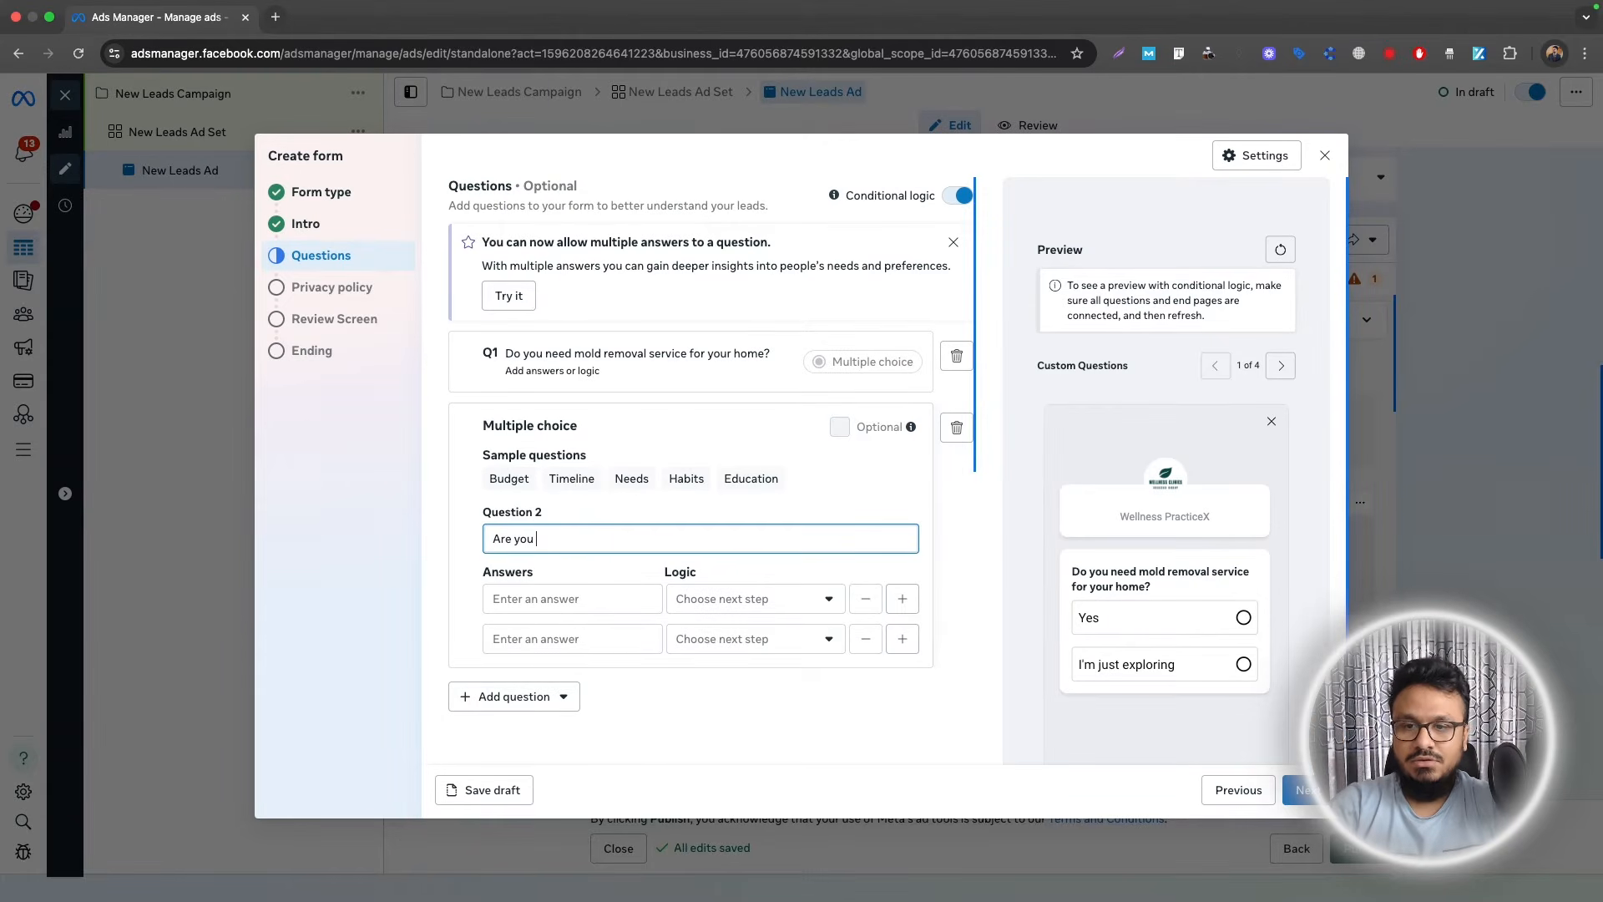
{"action": "type", "text": "e you the homeowner?"}
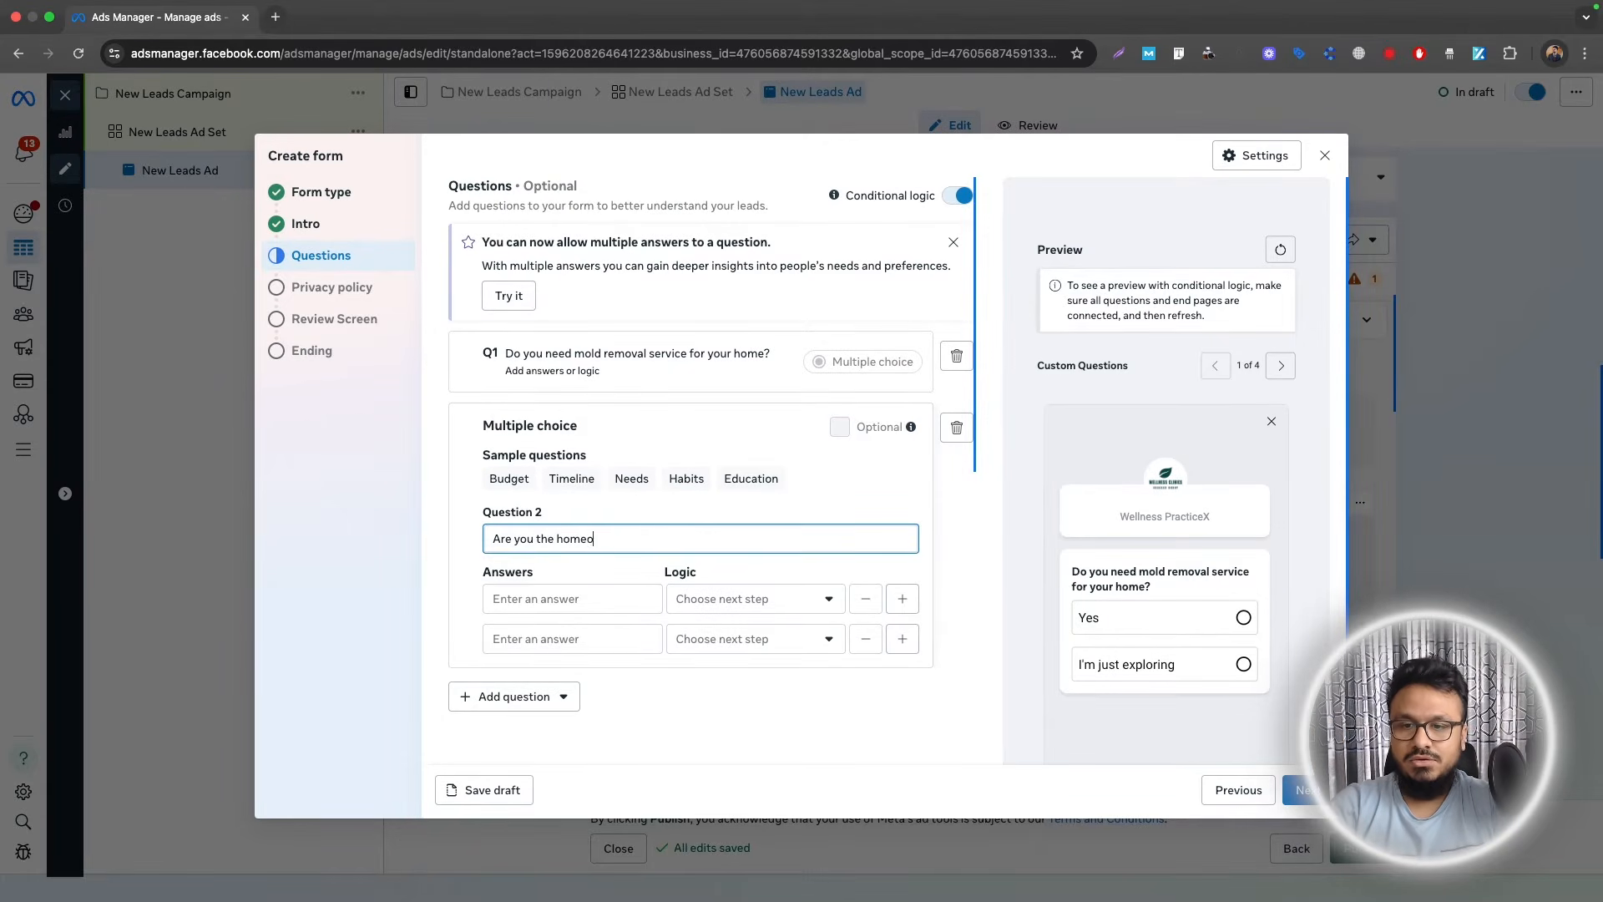
Step: Enter "Yes" and "I'm renting" as the two answers to the homeowner question
{"action": "left_click", "coordinate": [526, 608]}
{"action": "type", "text": "Yes"}
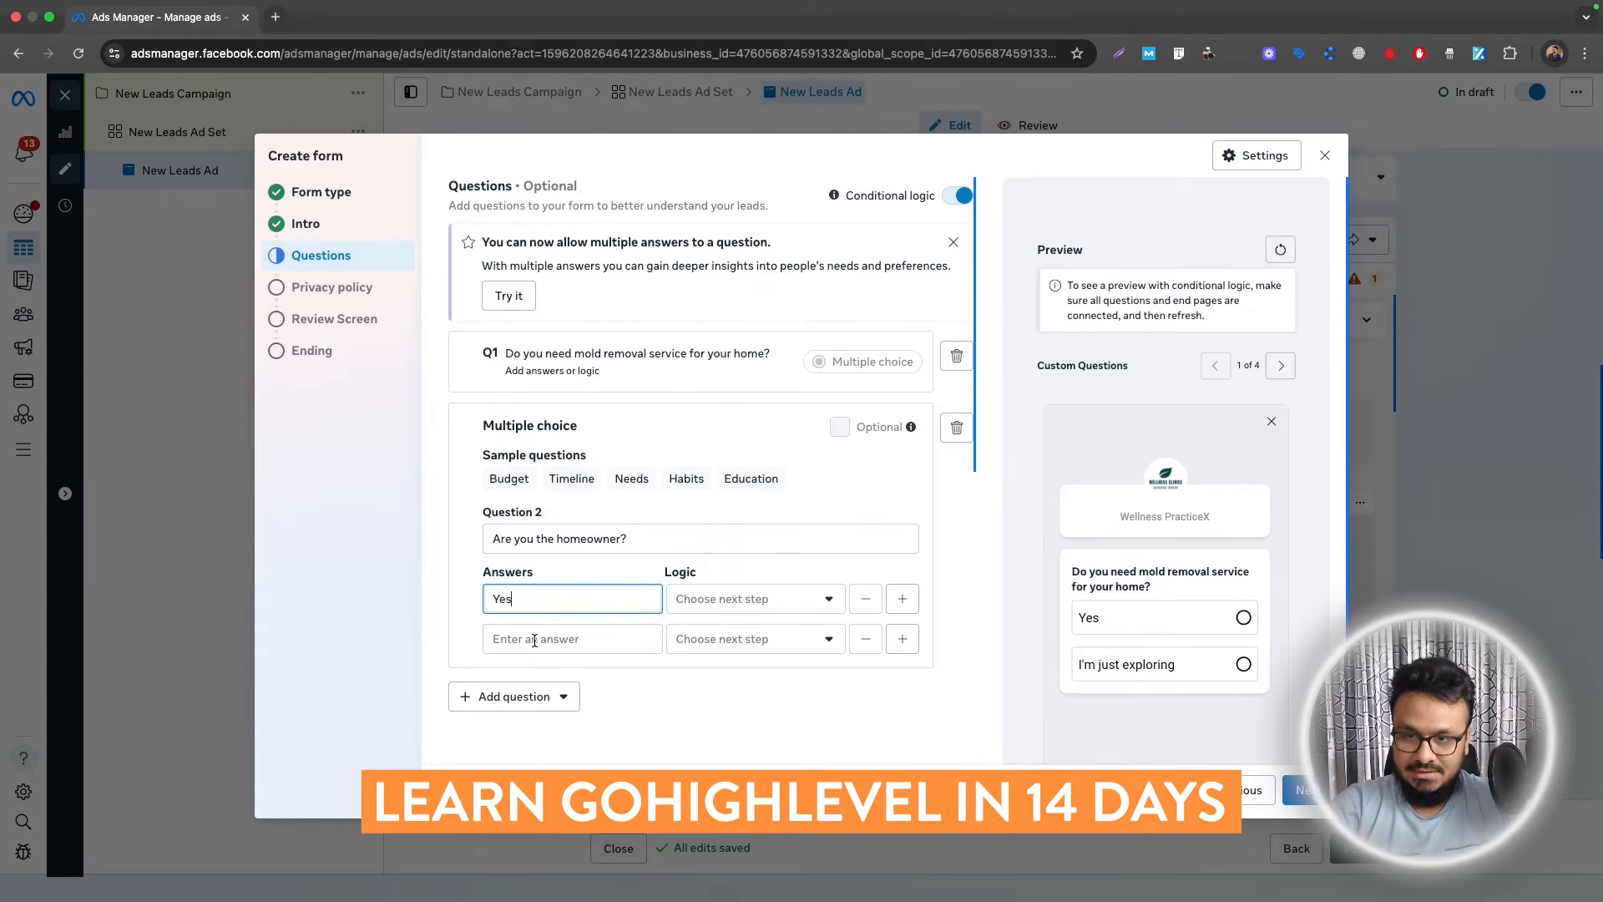
{"action": "left_click", "coordinate": [534, 636]}
{"action": "type", "text": "I'm re"}
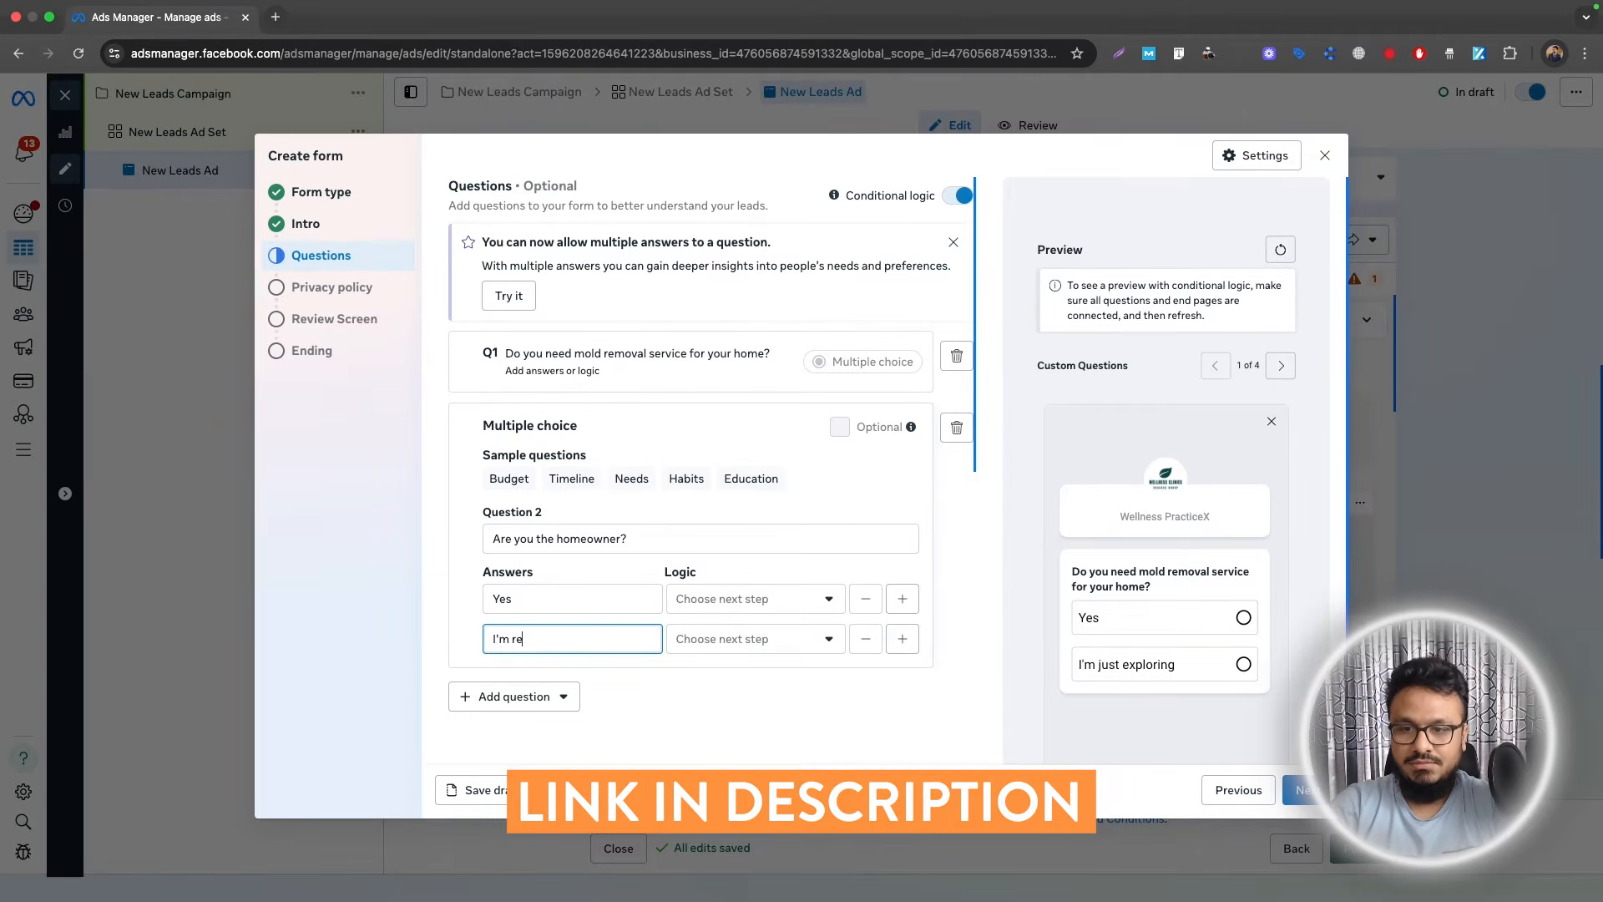
{"action": "type", "text": "nting"}
{"action": "left_click", "coordinate": [521, 517]}
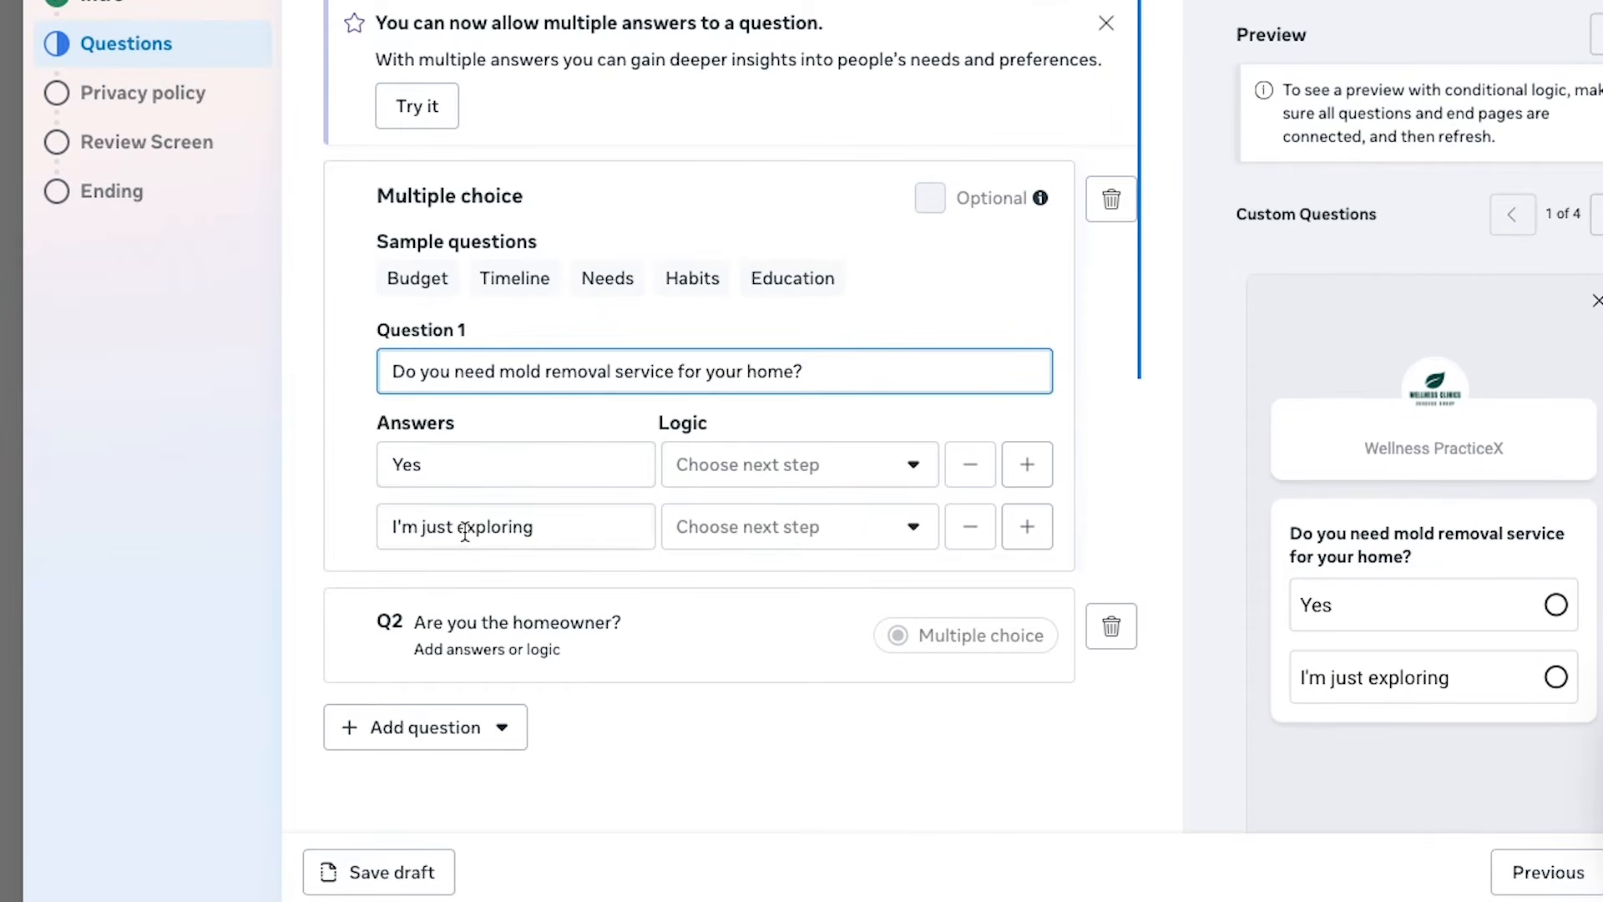
{"action": "scroll", "coordinate": [430, 538], "scroll_direction": "down", "scroll_amount": 2}
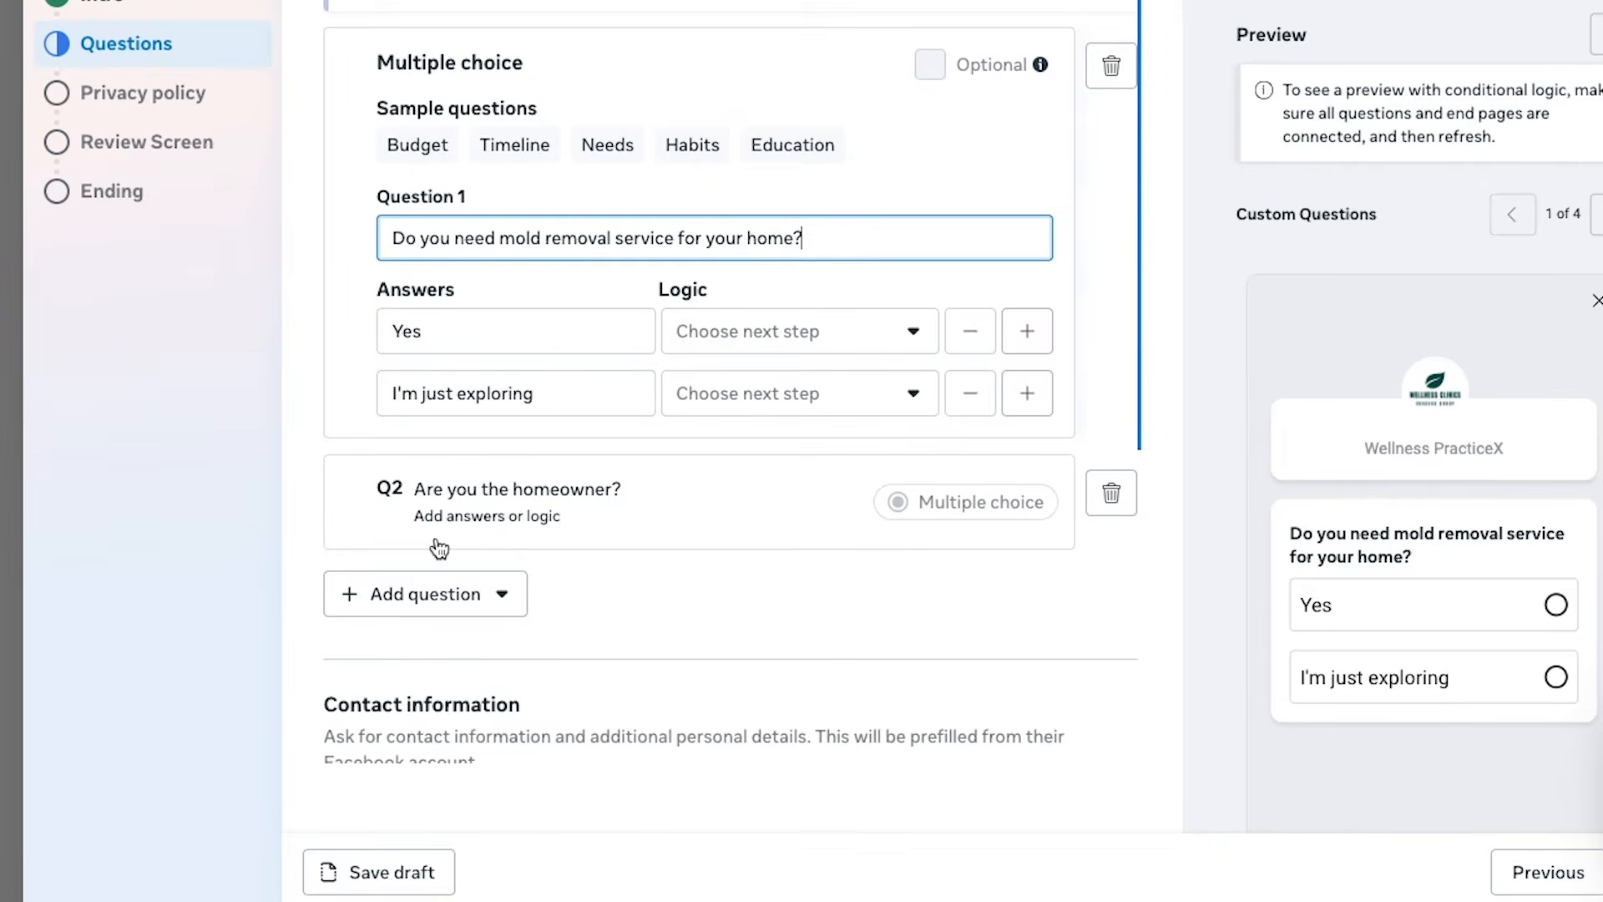
{"action": "left_click", "coordinate": [488, 494]}
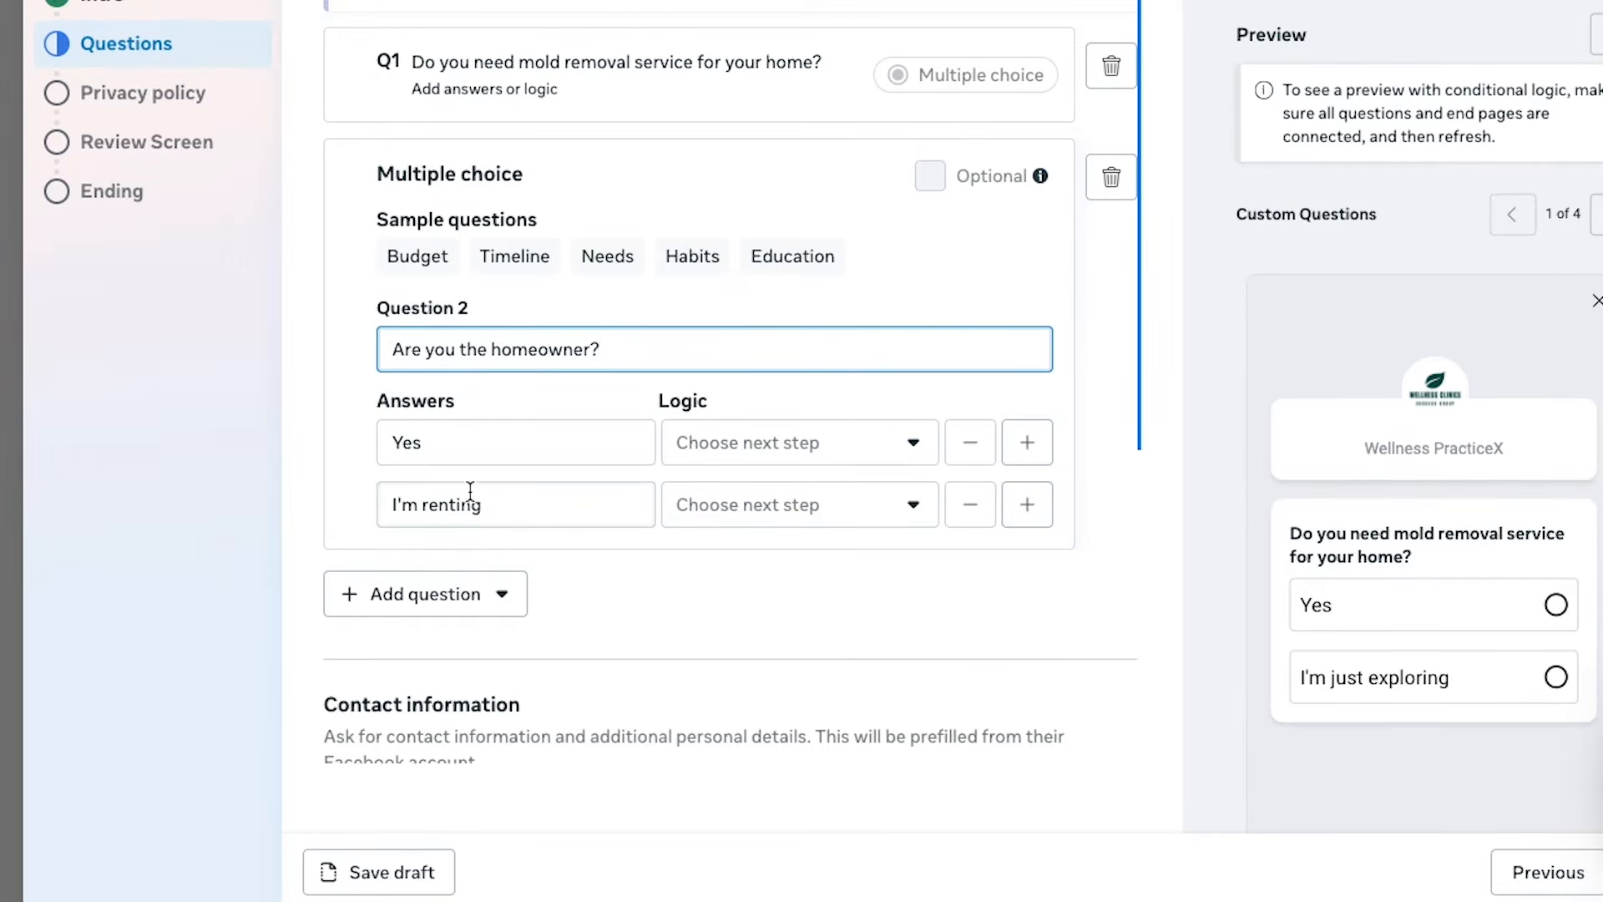
Step: Set the contact information description to "Your information is 100% secure"
{"action": "scroll", "coordinate": [470, 492], "scroll_direction": "down", "scroll_amount": 6}
{"action": "left_click", "coordinate": [476, 322]}
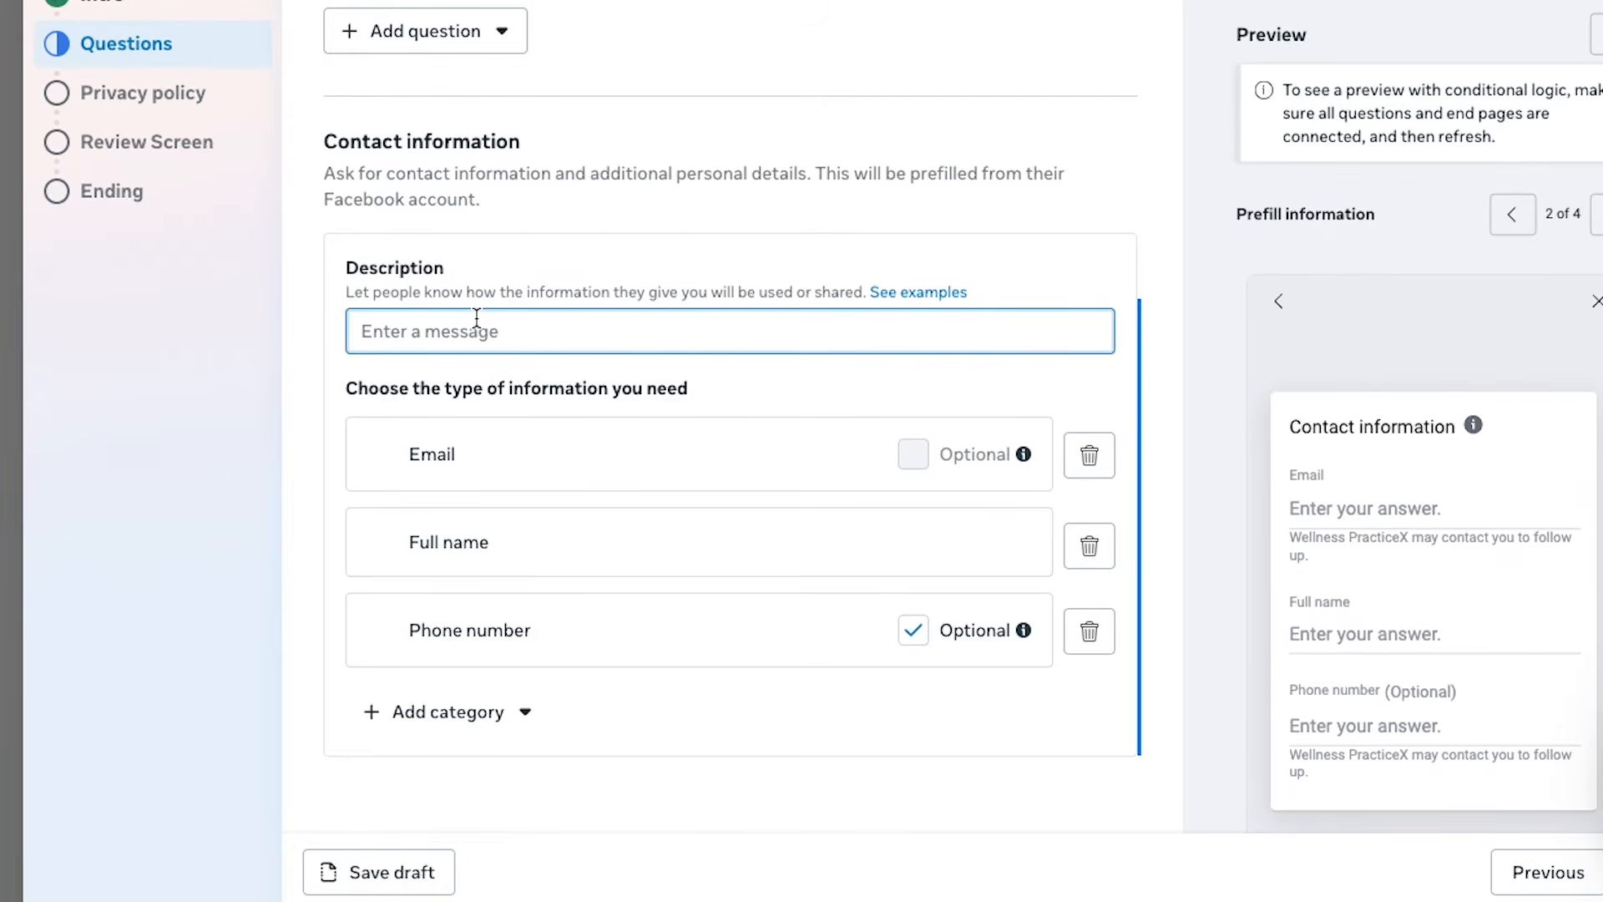
{"action": "type", "text": "Your information"}
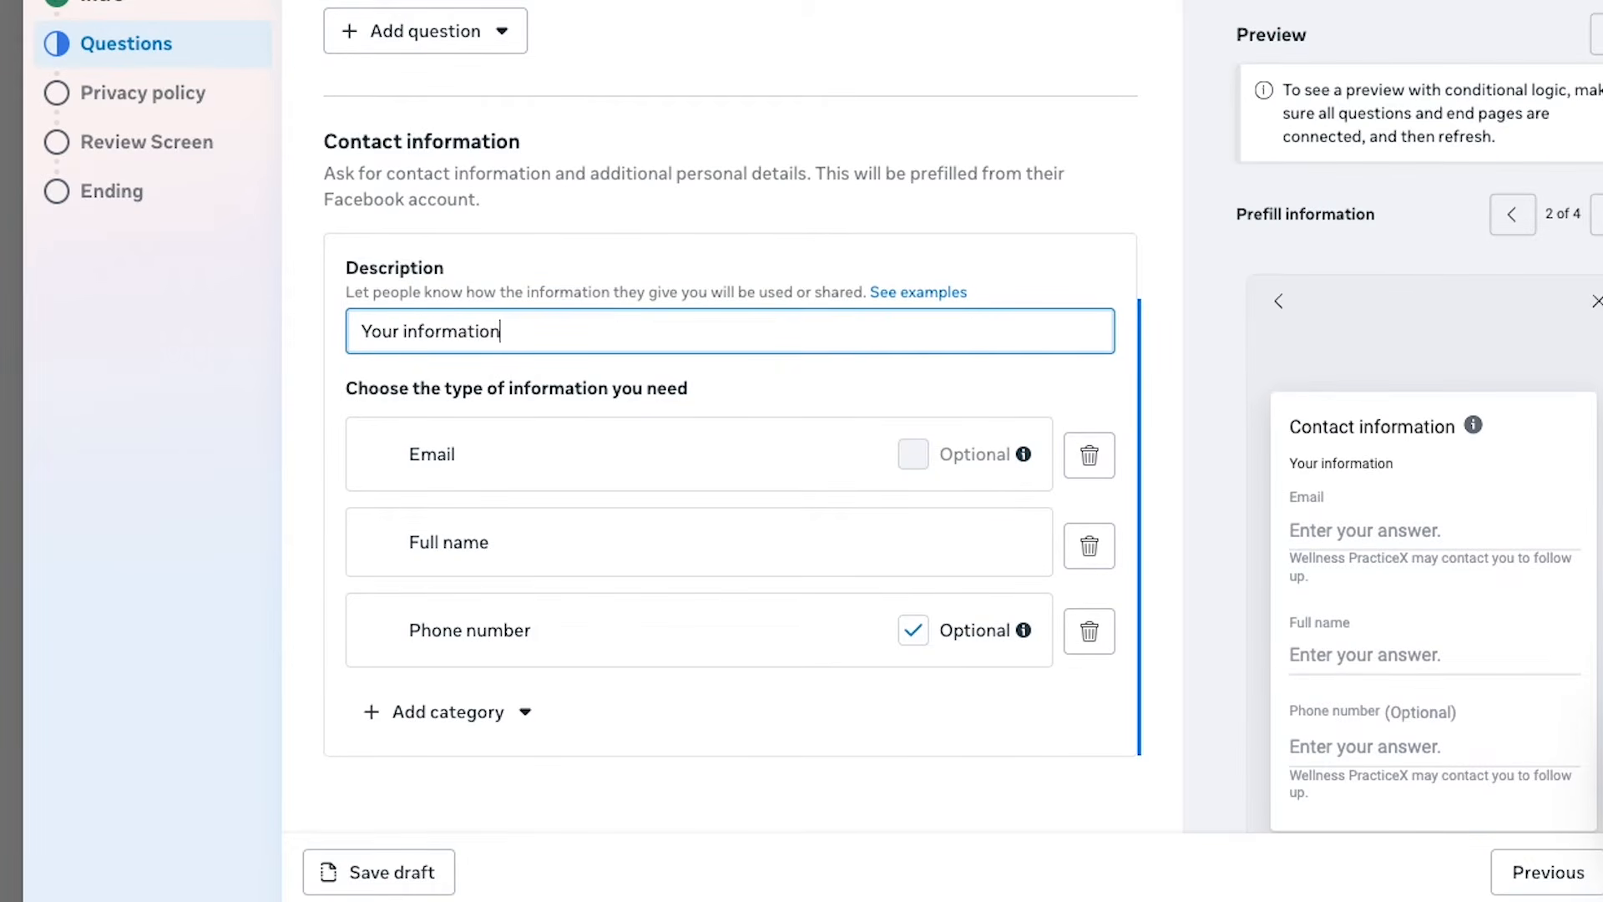
{"action": "type", "text": " is 100% secure"}
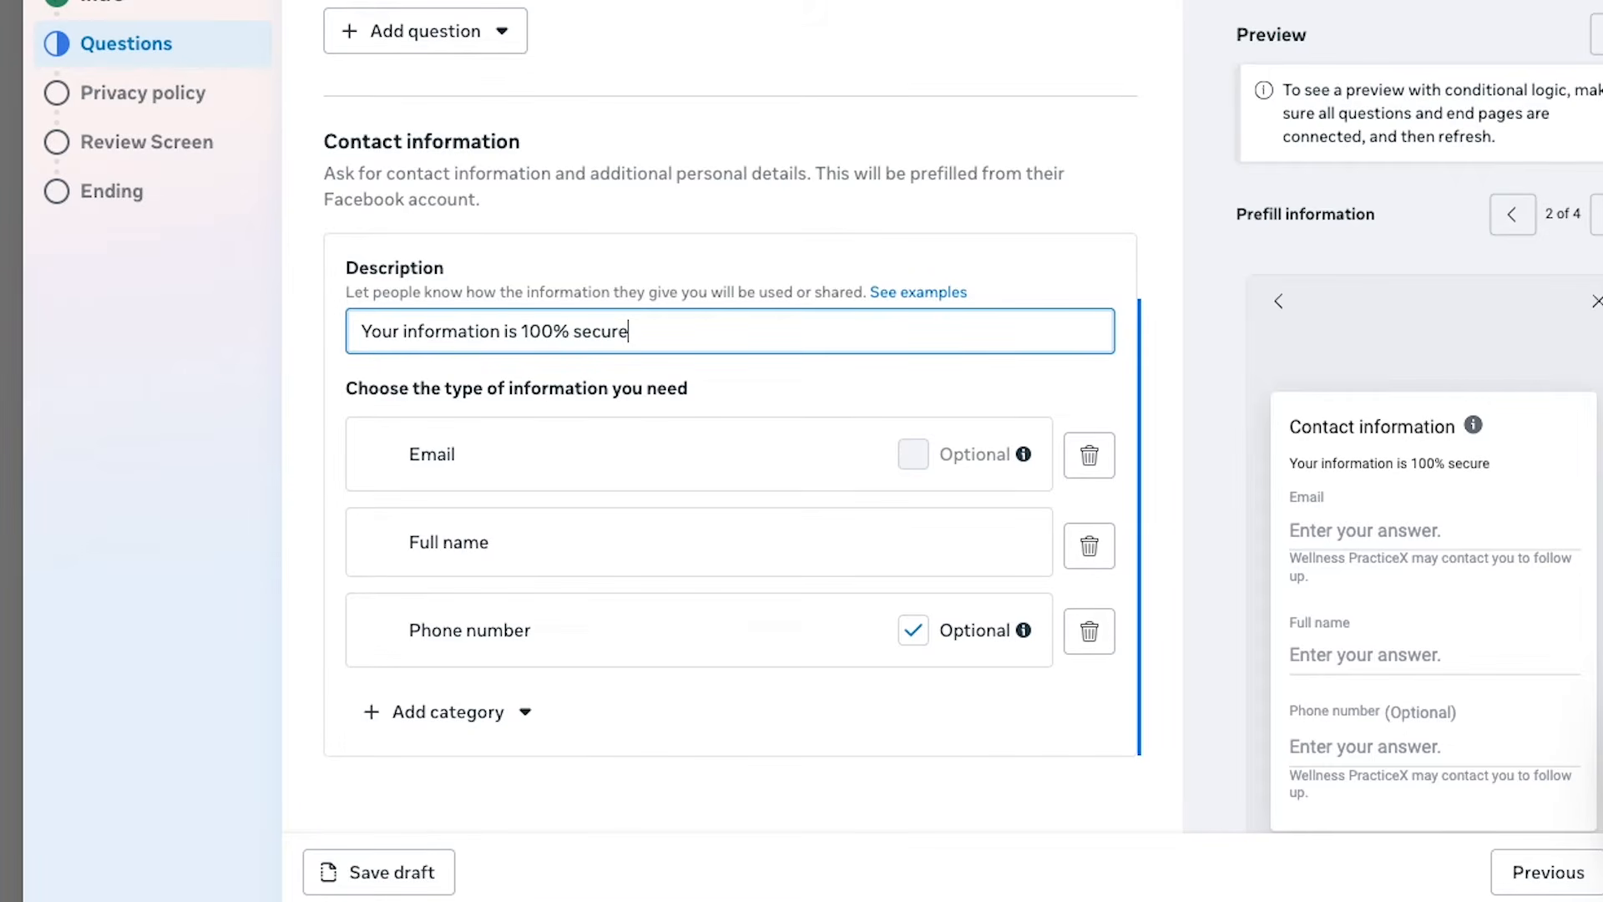
{"action": "left_click", "coordinate": [397, 512]}
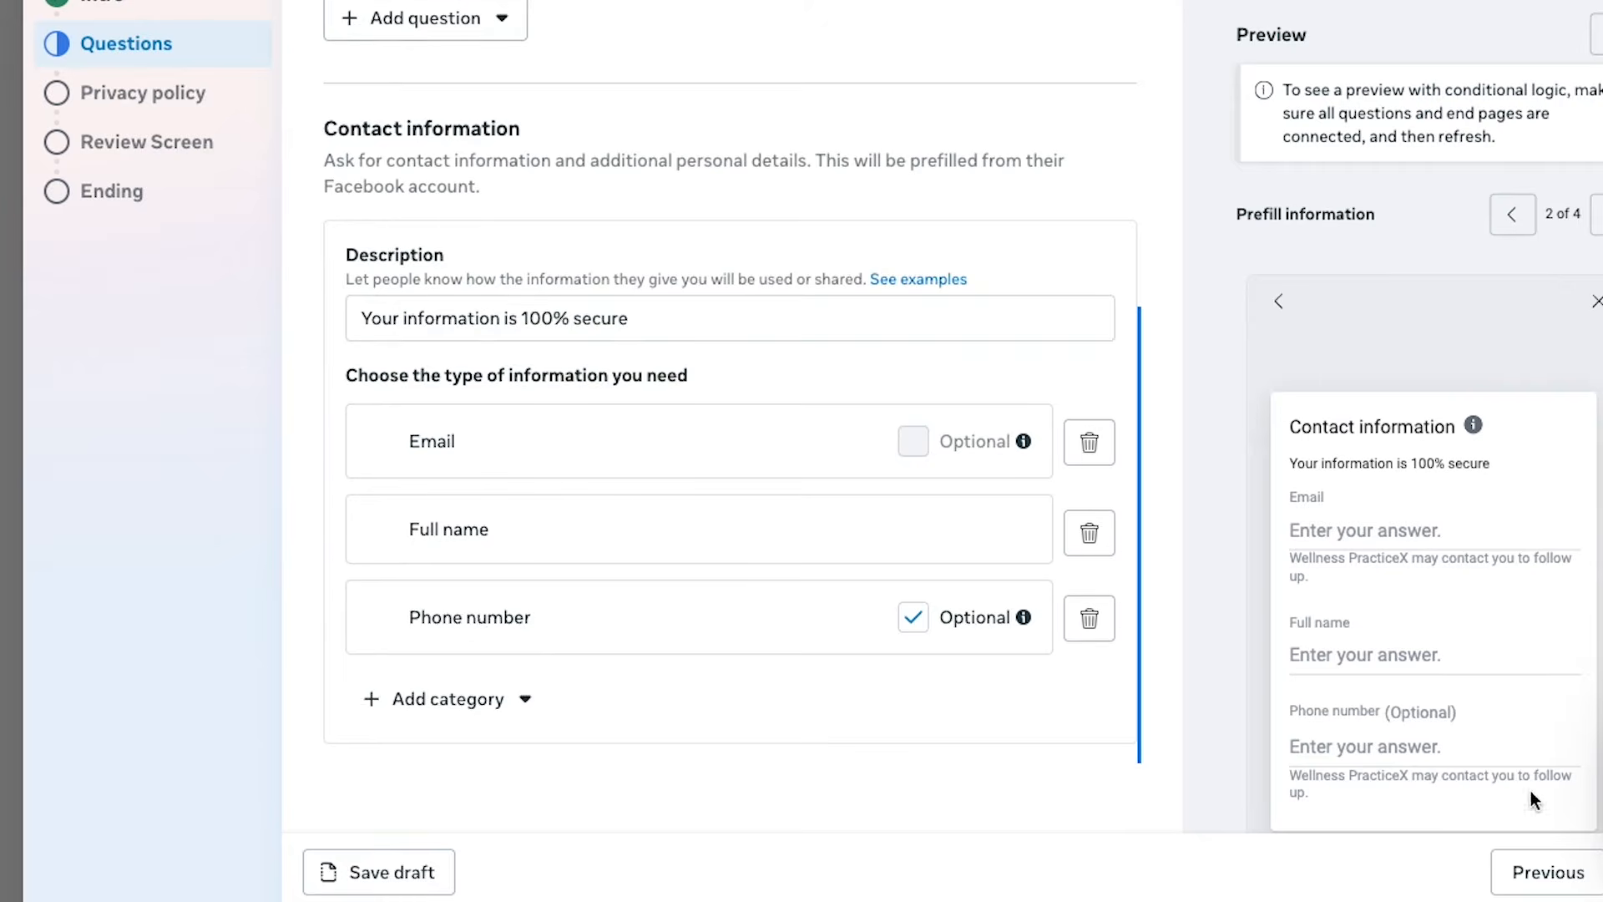
{"action": "scroll", "coordinate": [808, 415], "scroll_direction": "up", "scroll_amount": 8}
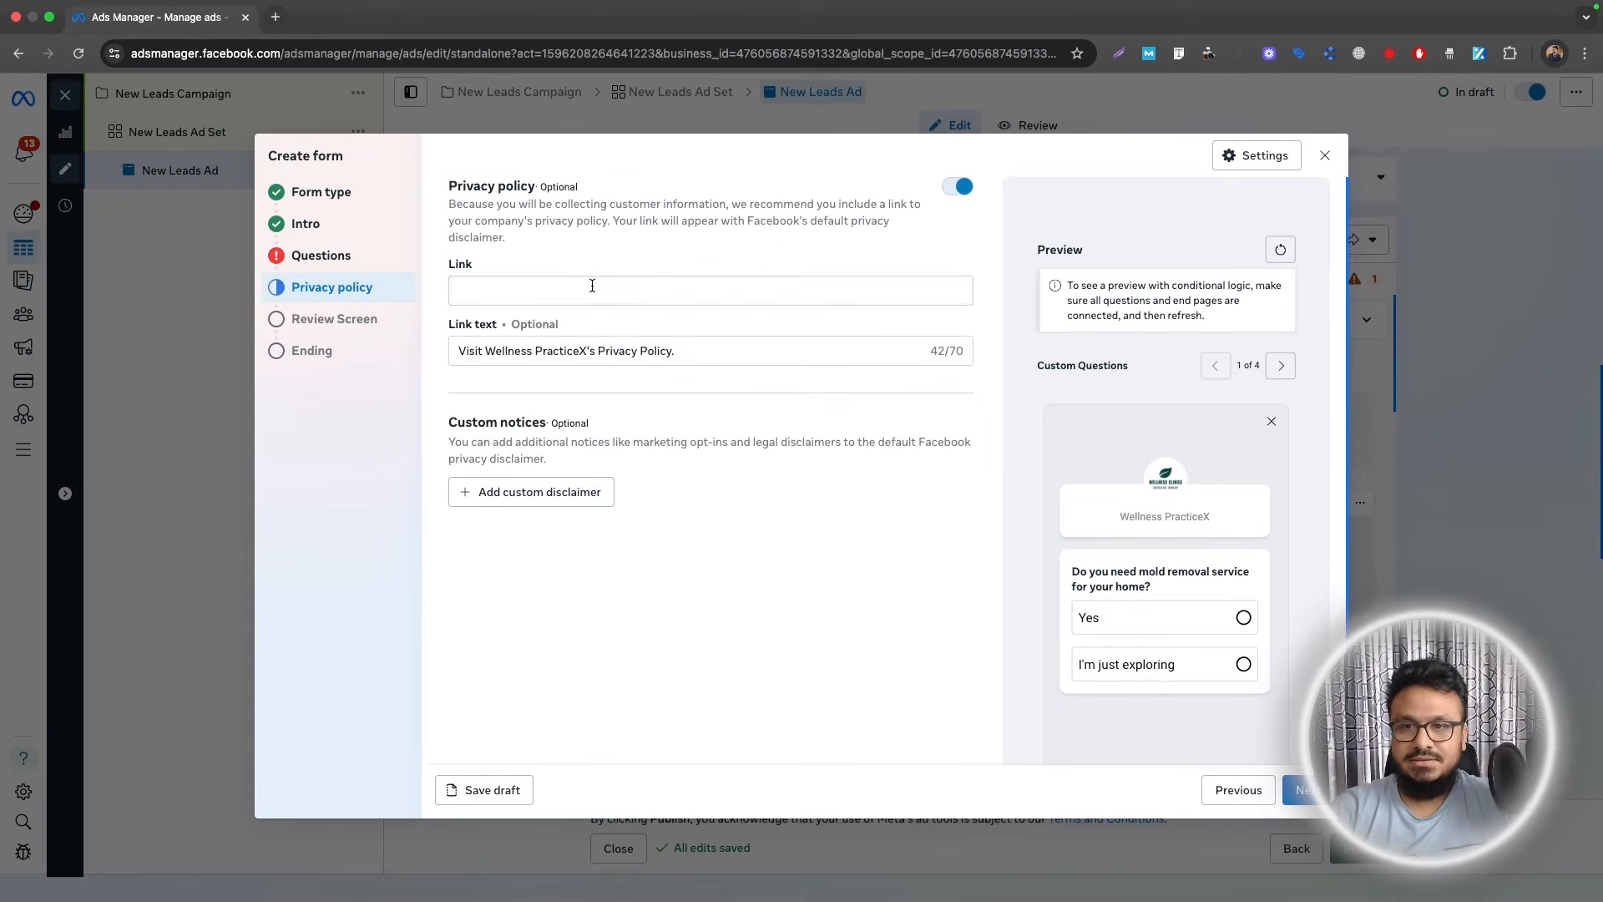
Step: Set the privacy policy link to ashhasib.com/op and proceed to the form's ending section
{"action": "left_click", "coordinate": [592, 286]}
{"action": "type", "text": "as"}
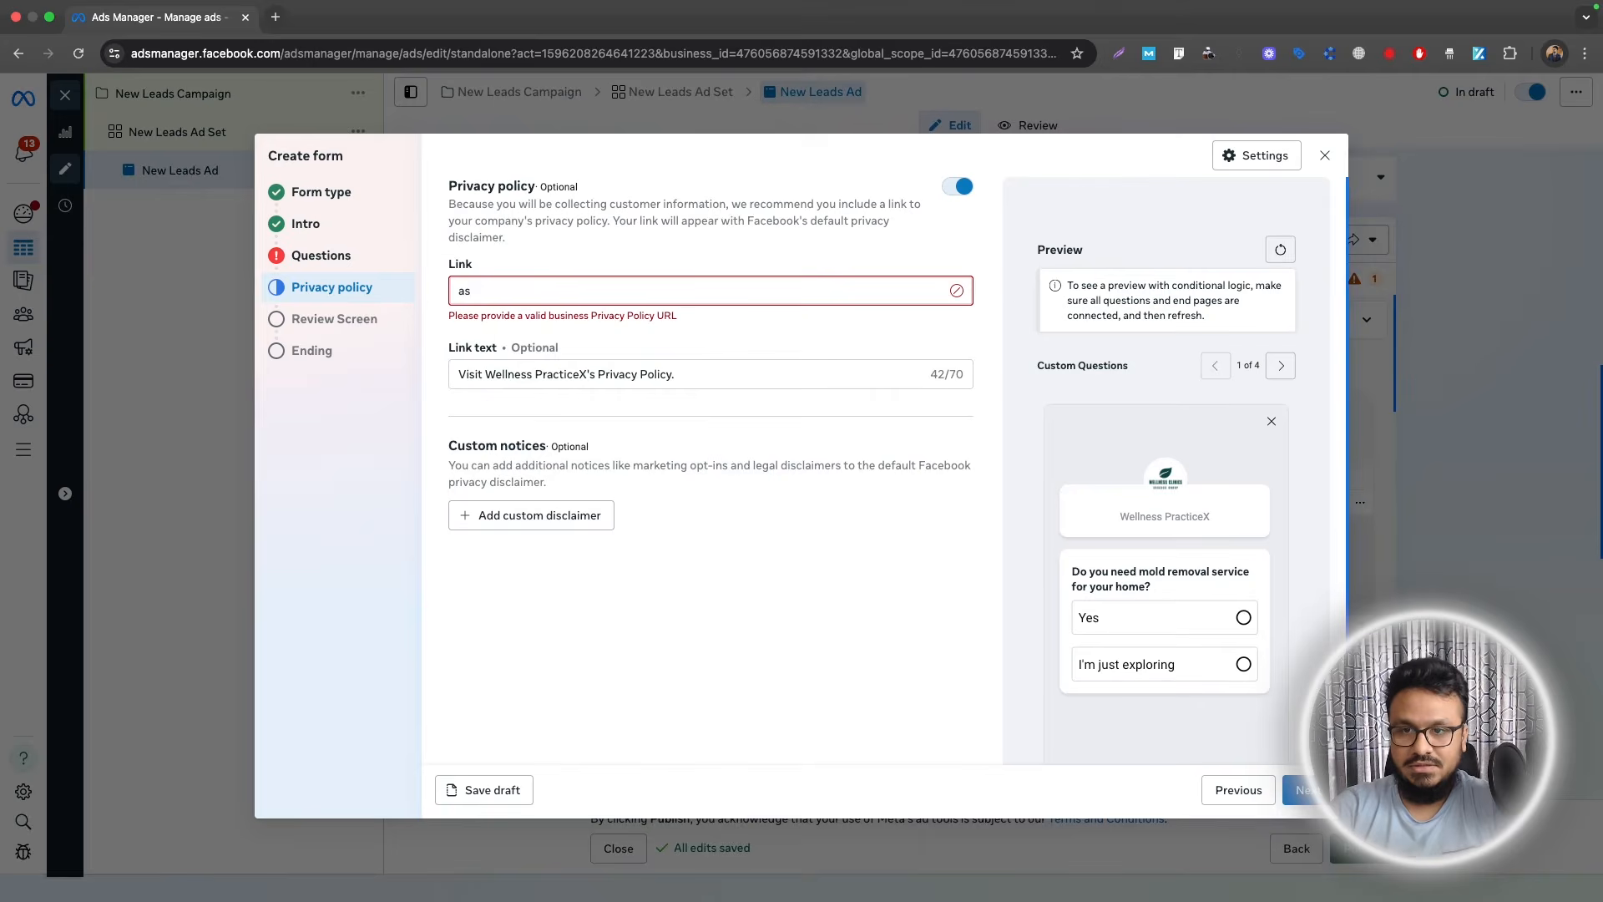
{"action": "type", "text": "hhasib.com/op"}
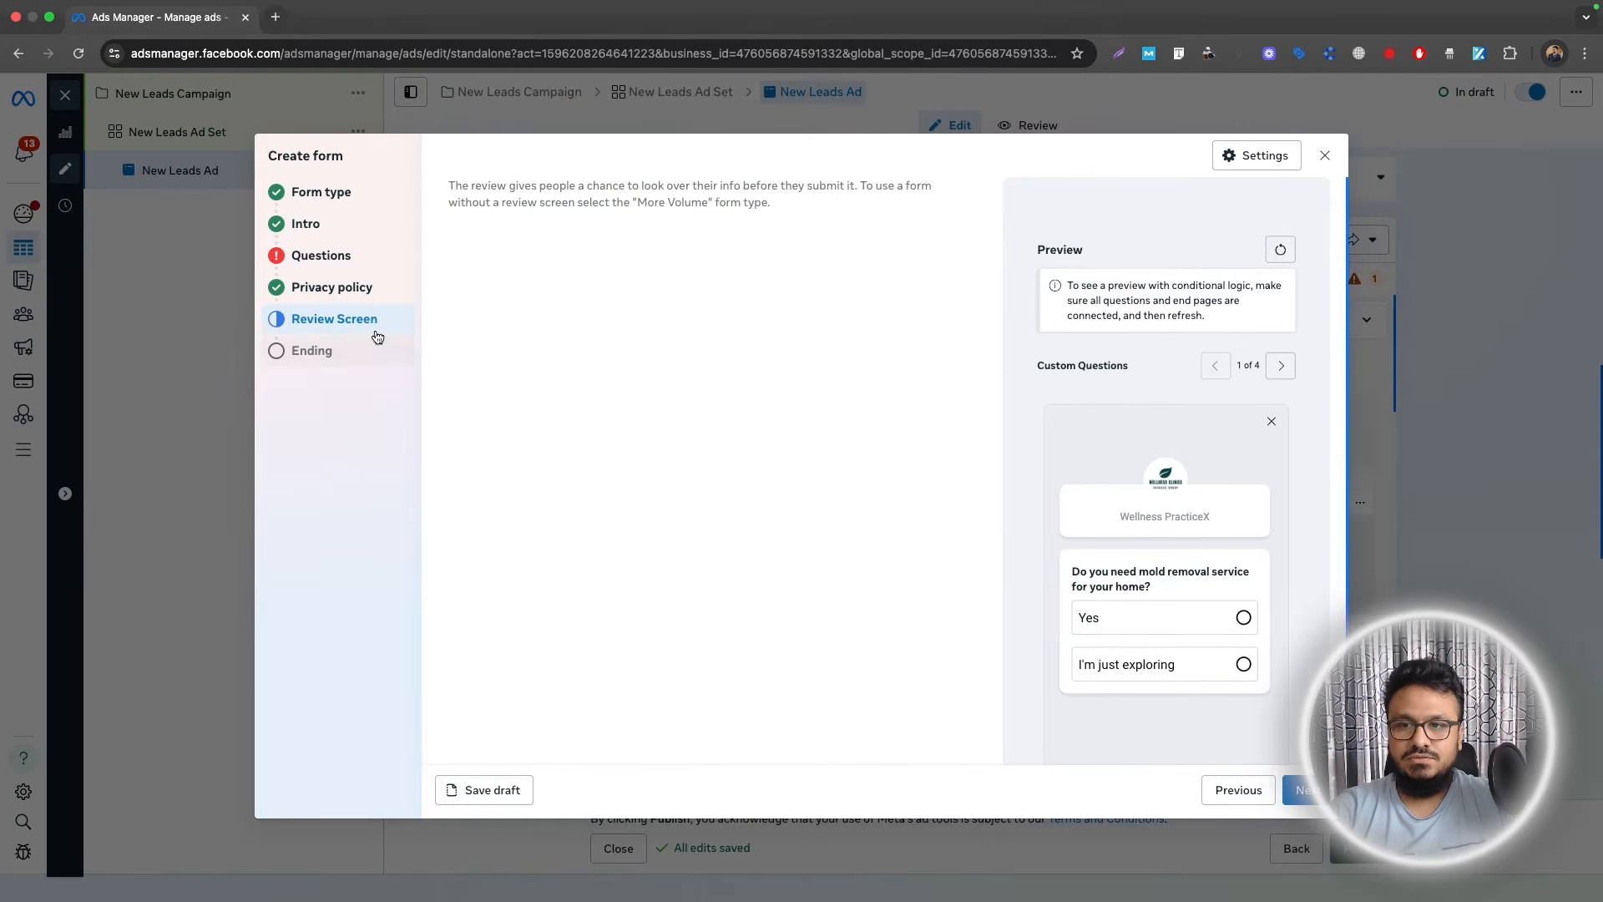
{"action": "left_click", "coordinate": [1305, 787]}
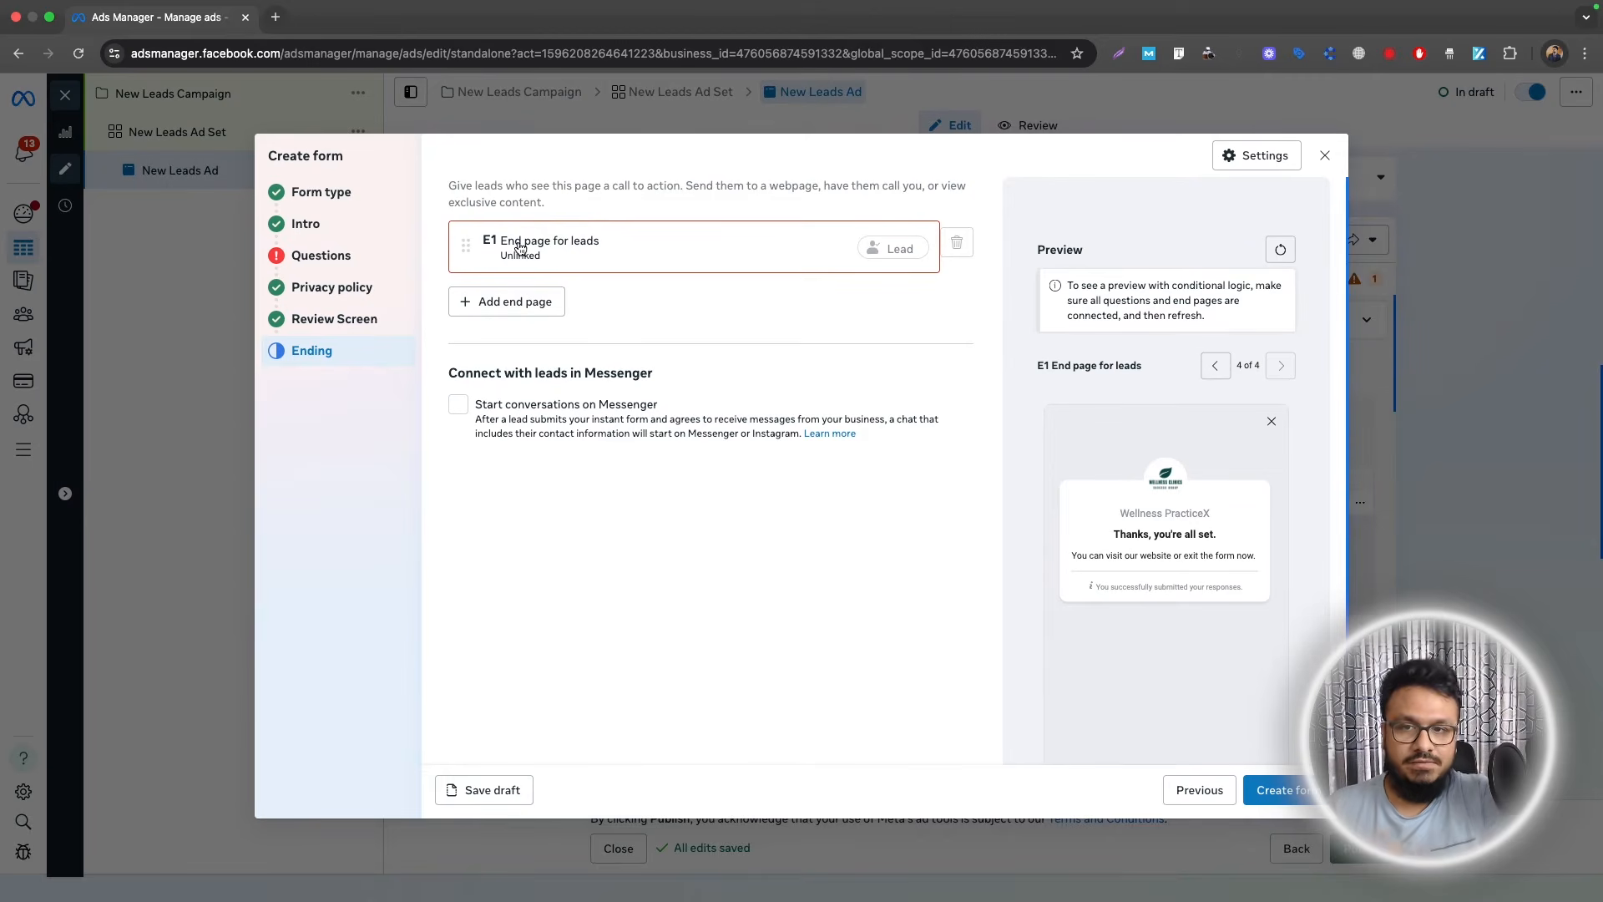
Step: Name the existing end page for leads "Qualified" and set its headline to "Thanks for leaving your details"
{"action": "left_click", "coordinate": [519, 248]}
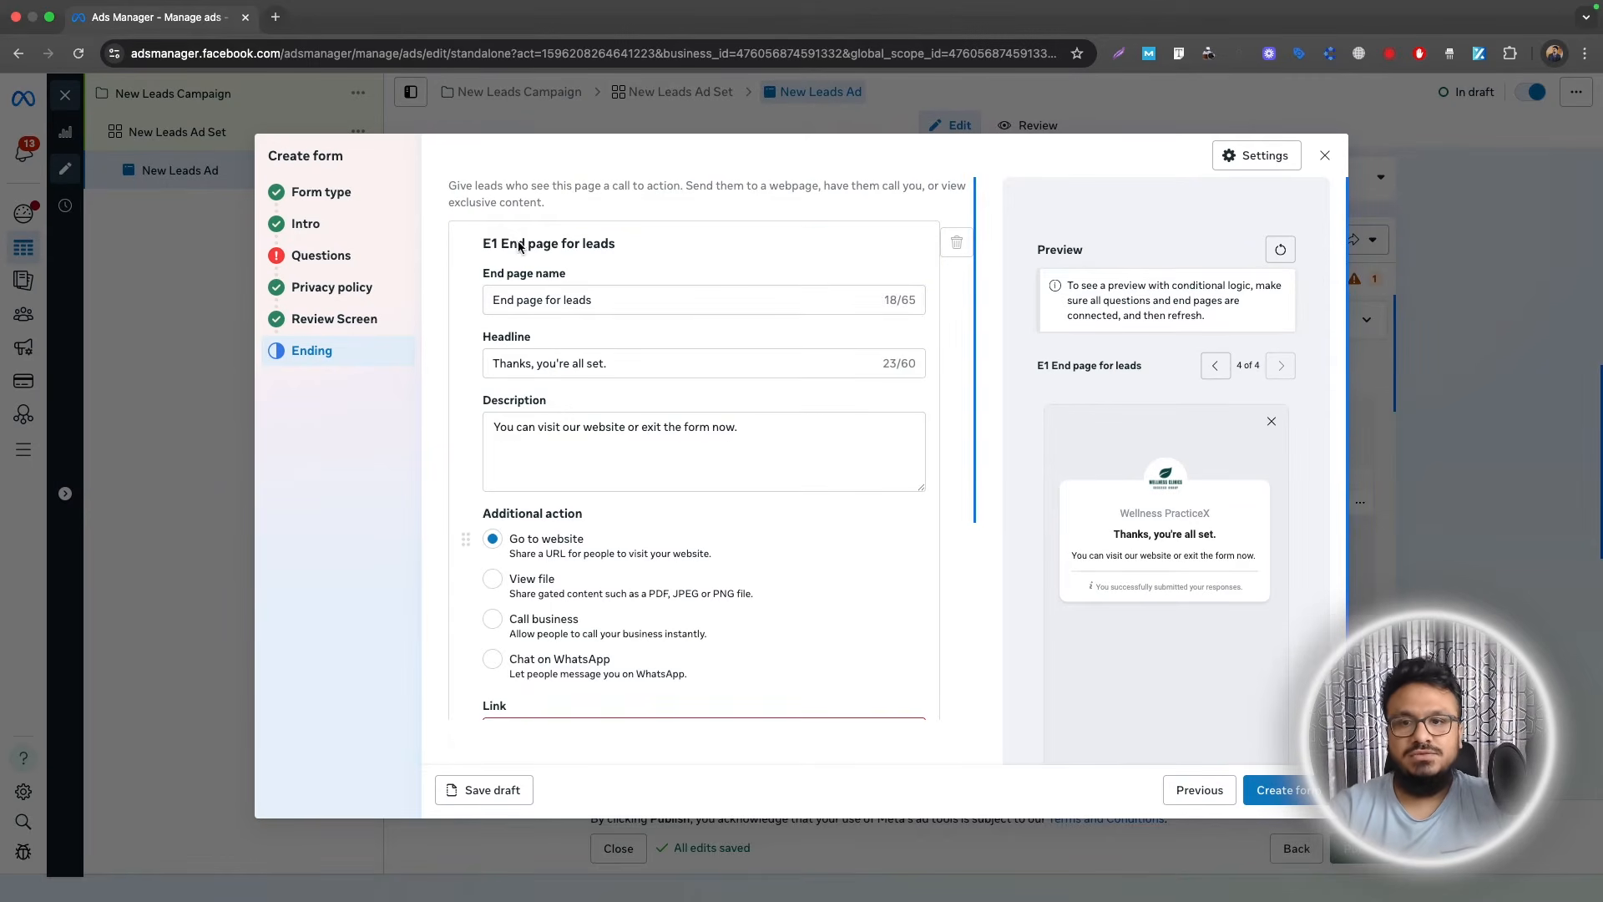
{"action": "triple_click", "coordinate": [555, 298]}
{"action": "type", "text": "Qual"}
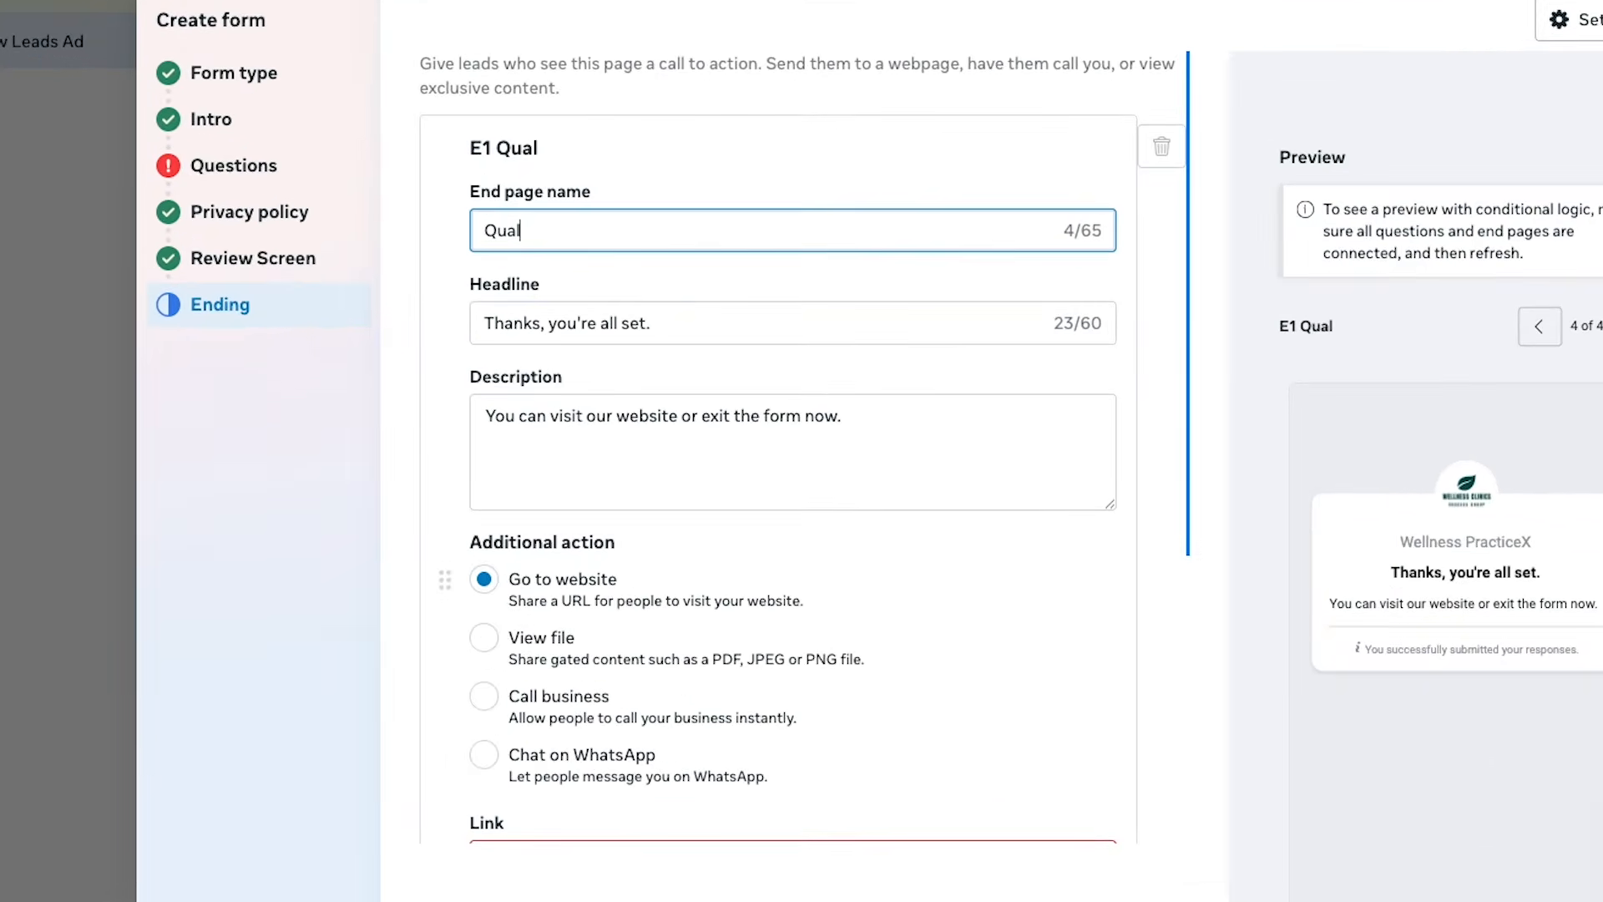
{"action": "type", "text": "ified"}
{"action": "left_click", "coordinate": [651, 323]}
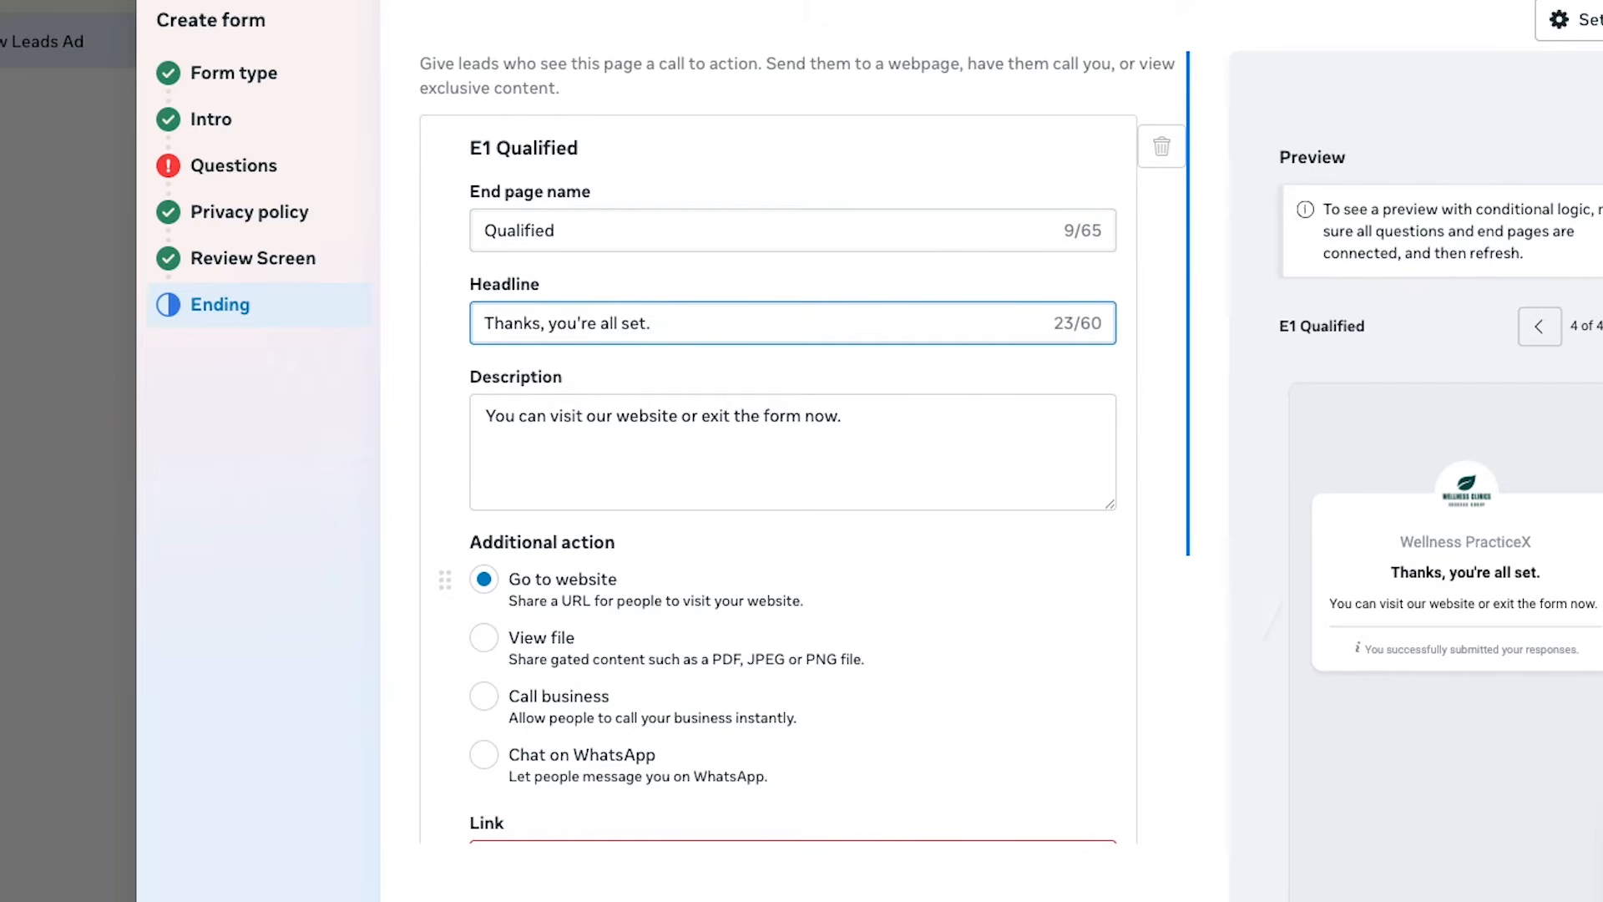
{"action": "key", "text": "ctrl+a"}
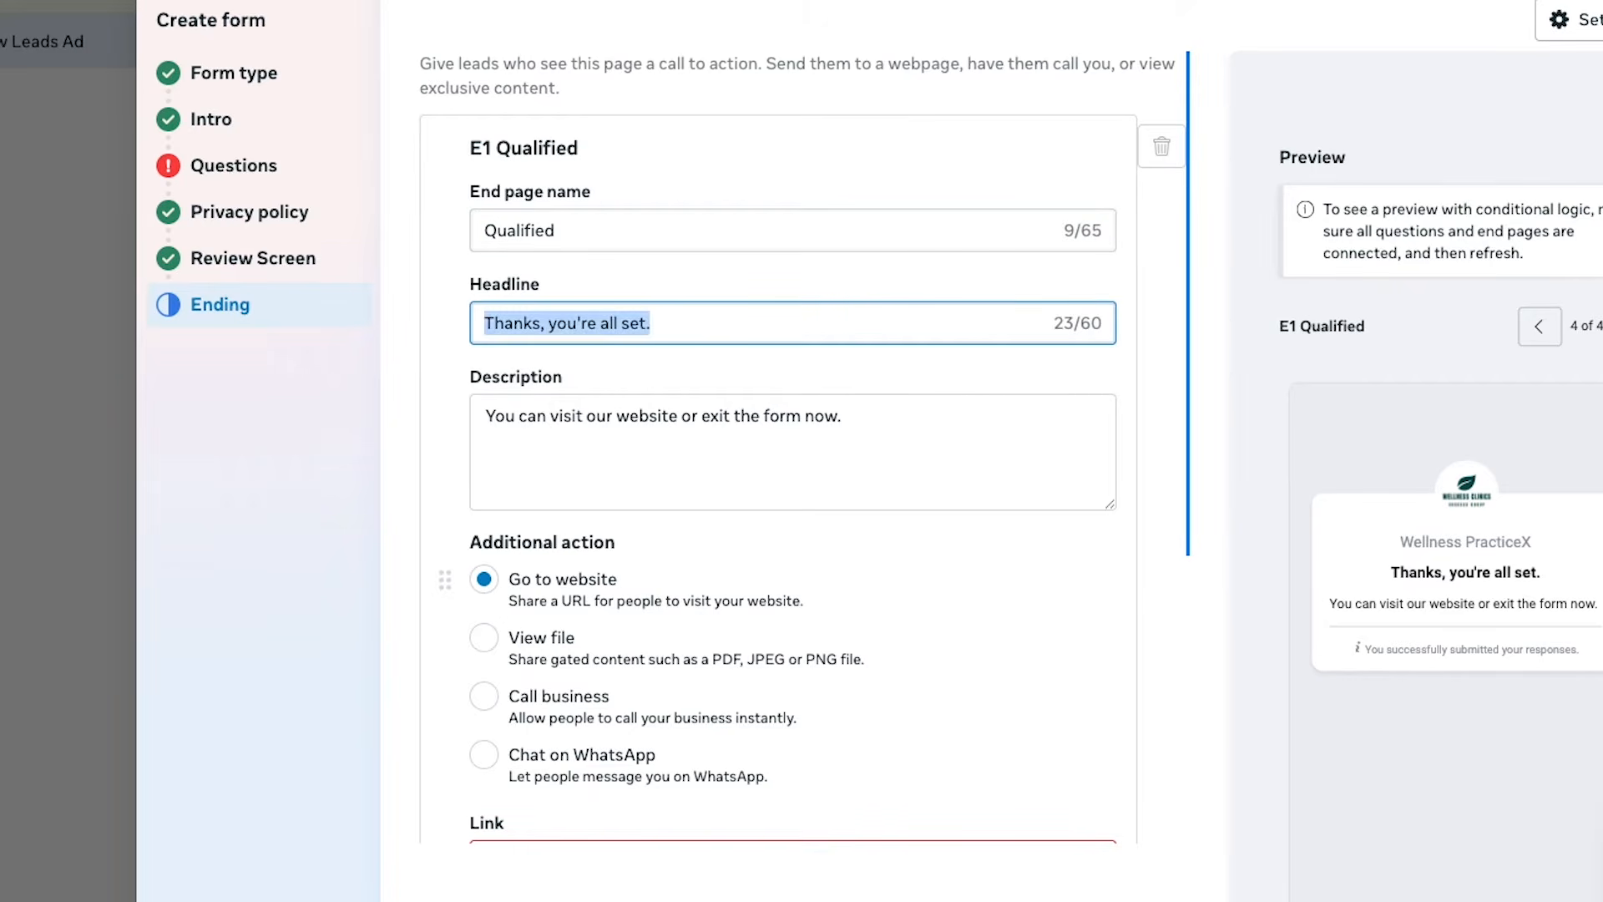
{"action": "type", "text": "Thanks for lea"}
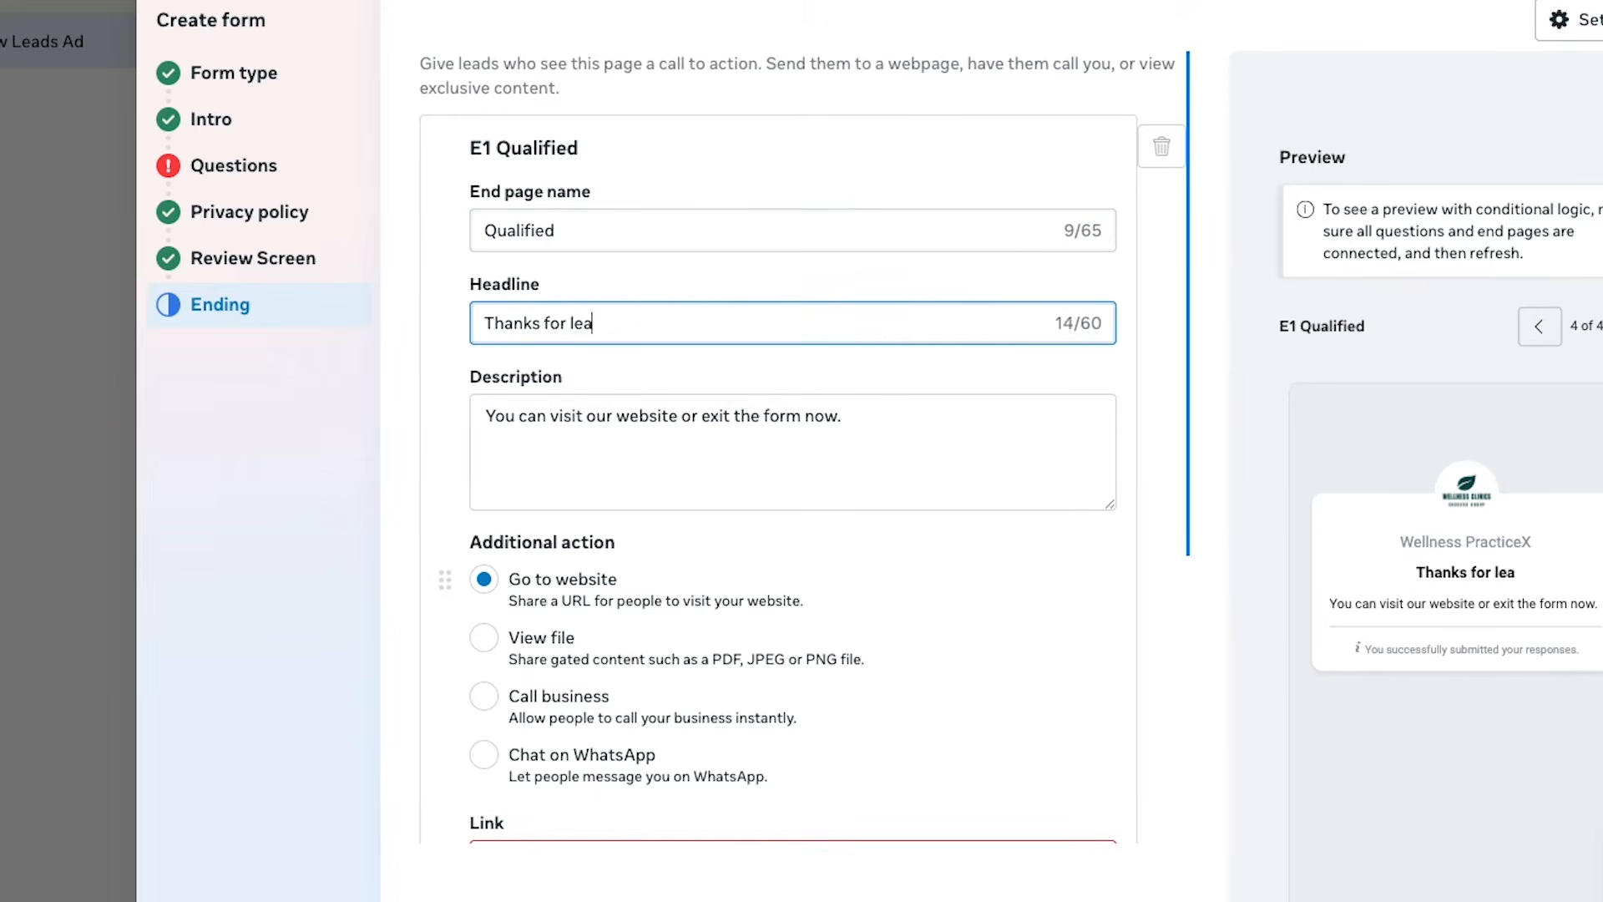
{"action": "type", "text": "ving your details"}
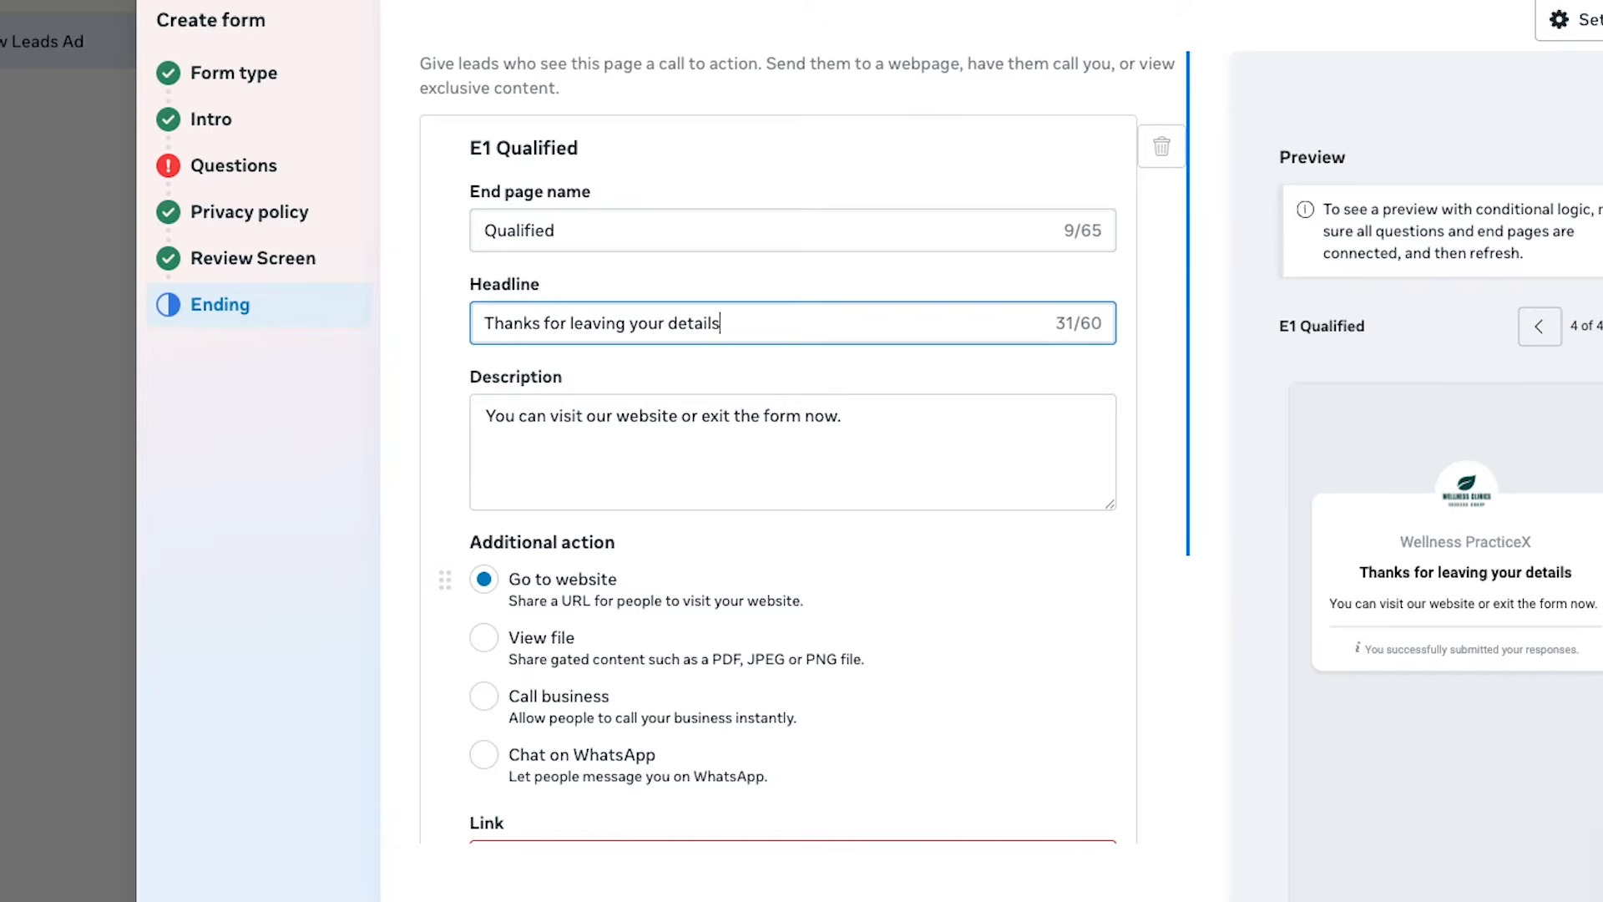
Step: Replace the Qualified end page's description with "We will contact you as soon as possible."
{"action": "key", "text": "Tab"}
{"action": "key", "text": "ctrl+a"}
{"action": "type", "text": "We w"}
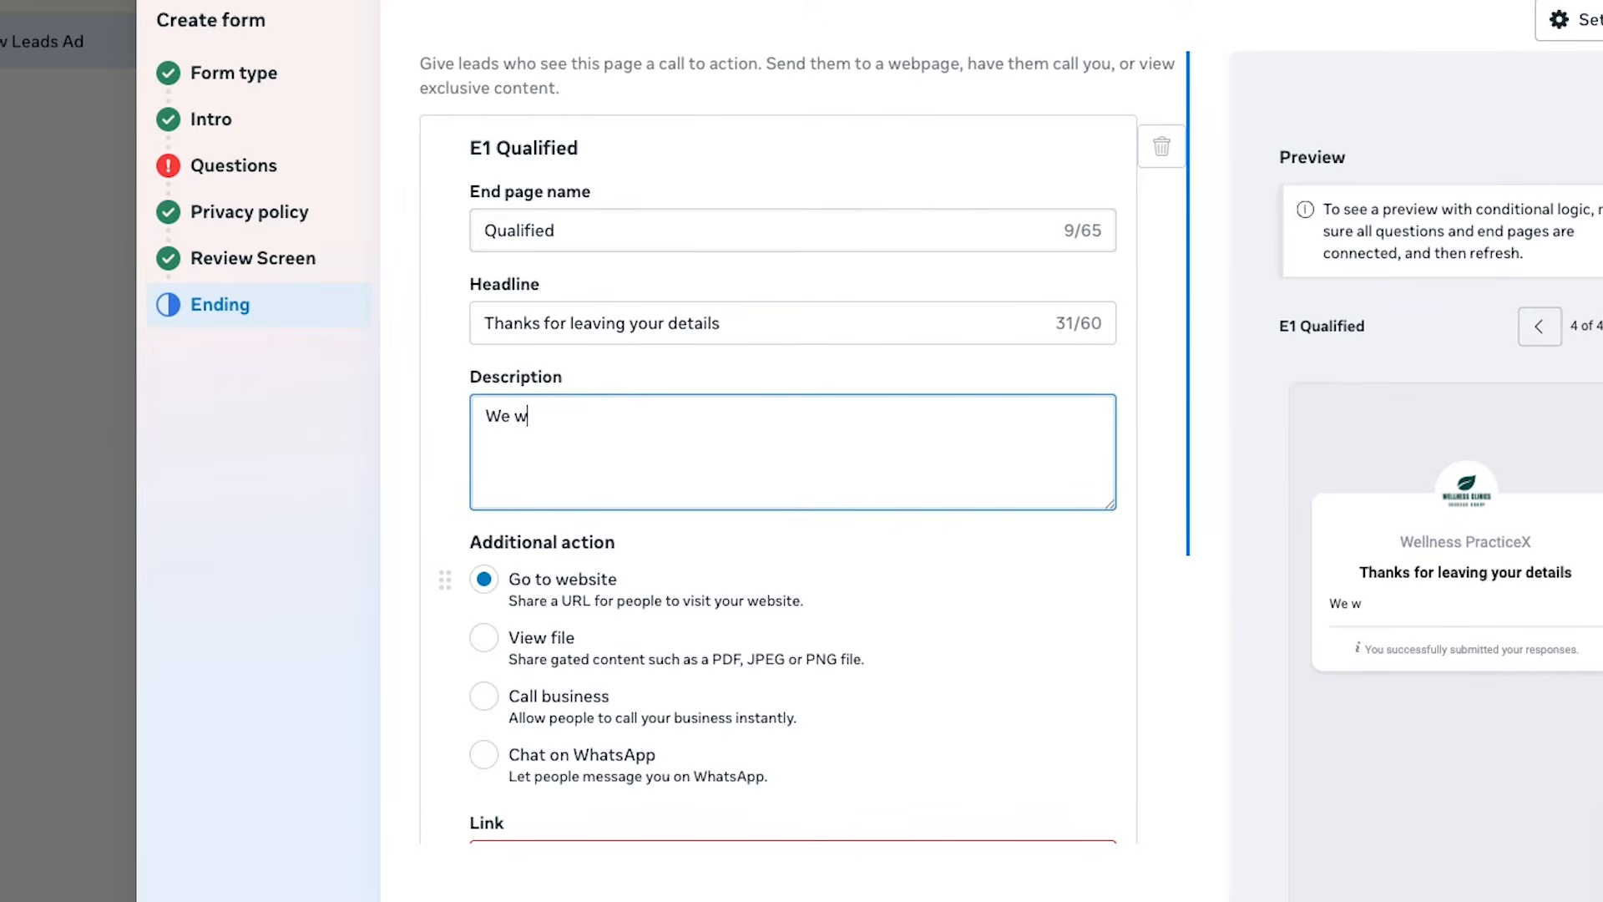
{"action": "type", "text": "ill contact you"}
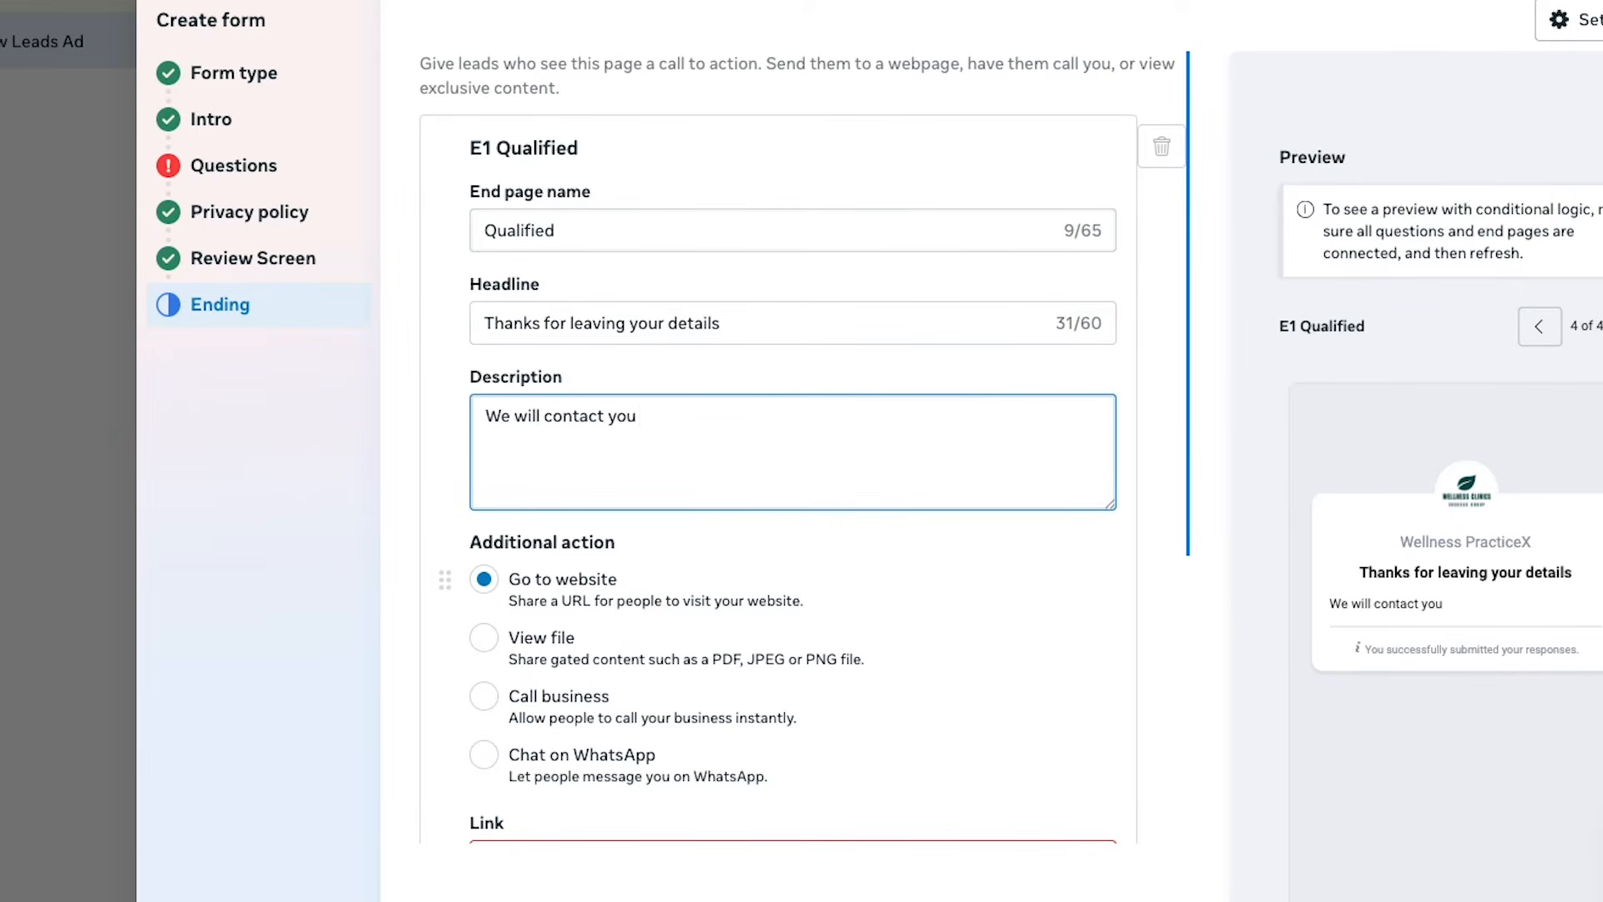
{"action": "type", "text": " as soon as possible."}
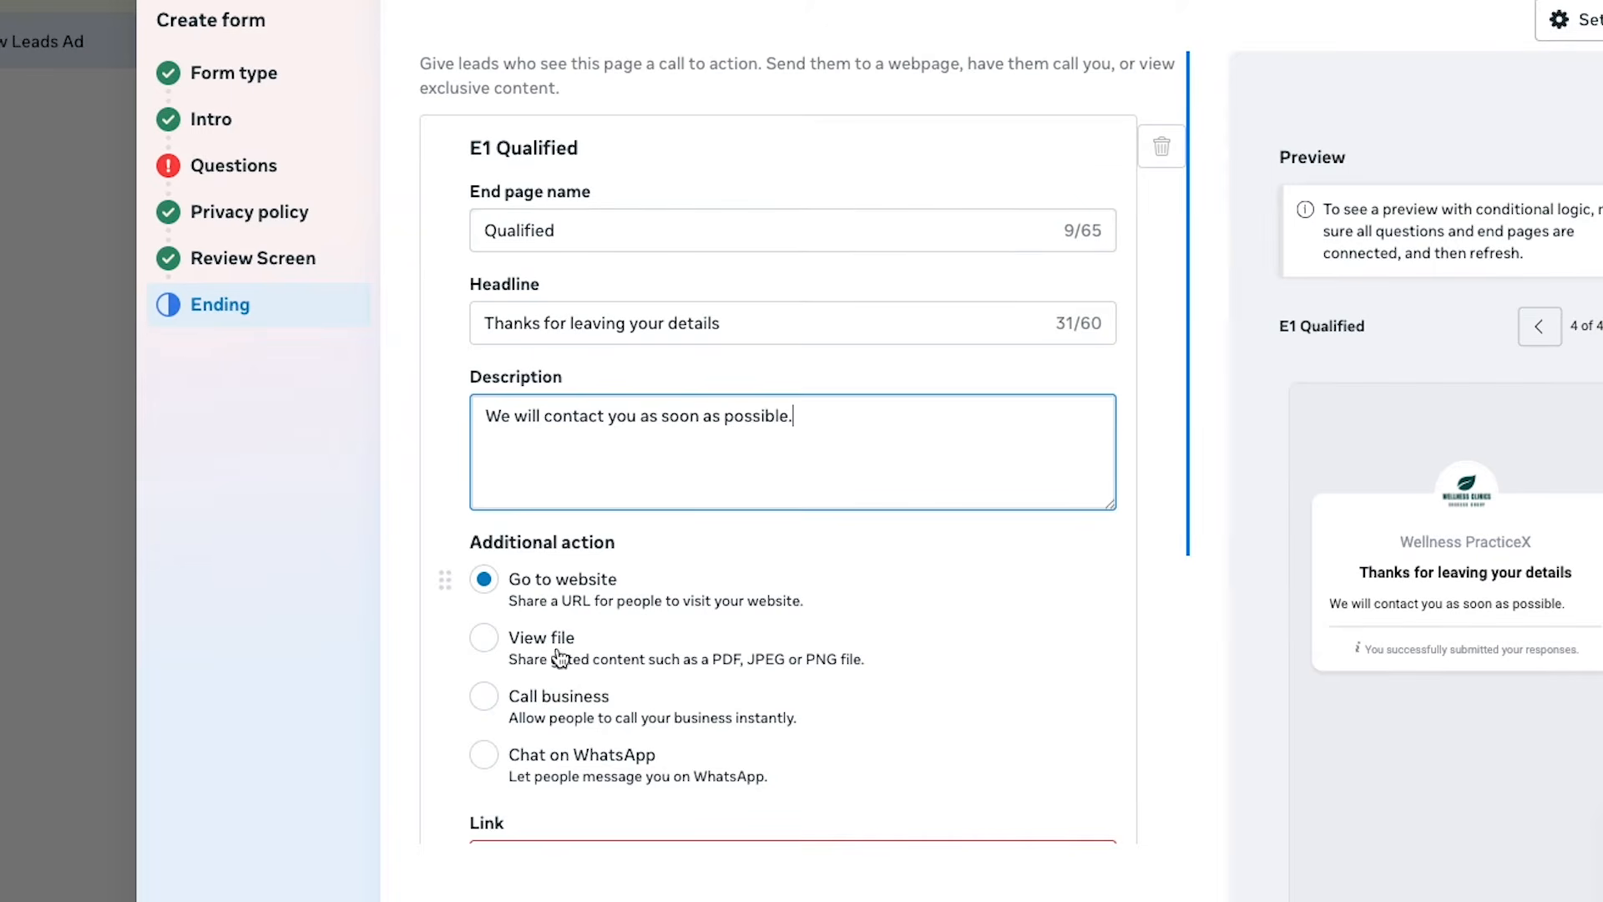
Step: Set the website link of the Qualified end page to ashhasib.com
{"action": "scroll", "coordinate": [558, 658], "scroll_direction": "down", "scroll_amount": 1}
{"action": "left_click", "coordinate": [559, 800]}
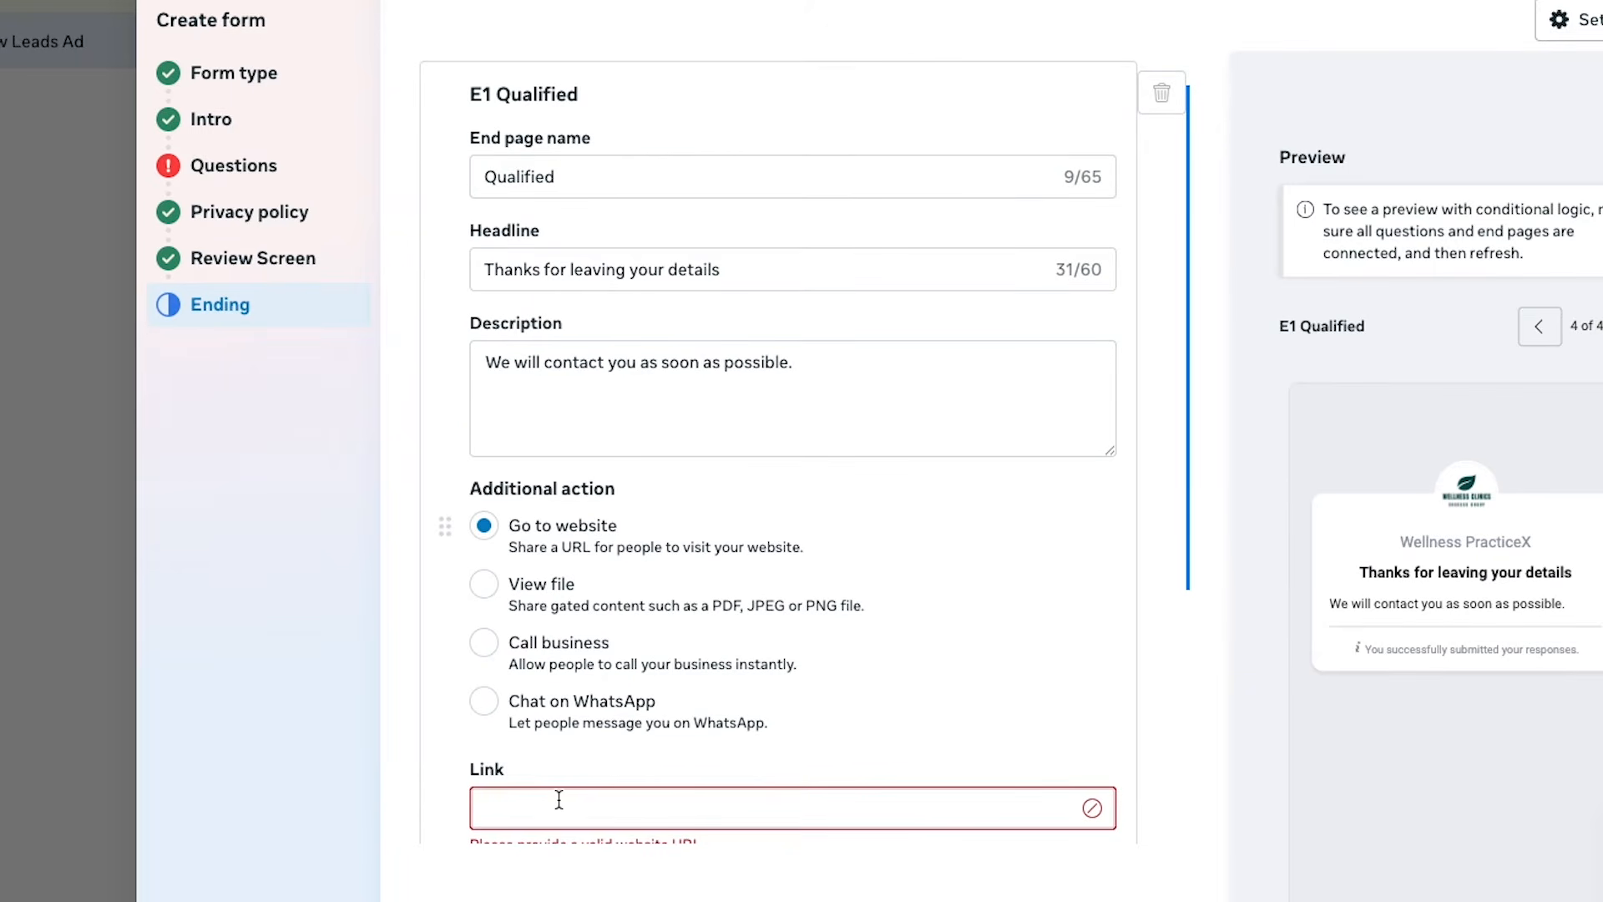
{"action": "type", "text": "ashhasib.com"}
{"action": "scroll", "coordinate": [581, 568], "scroll_direction": "down", "scroll_amount": 3}
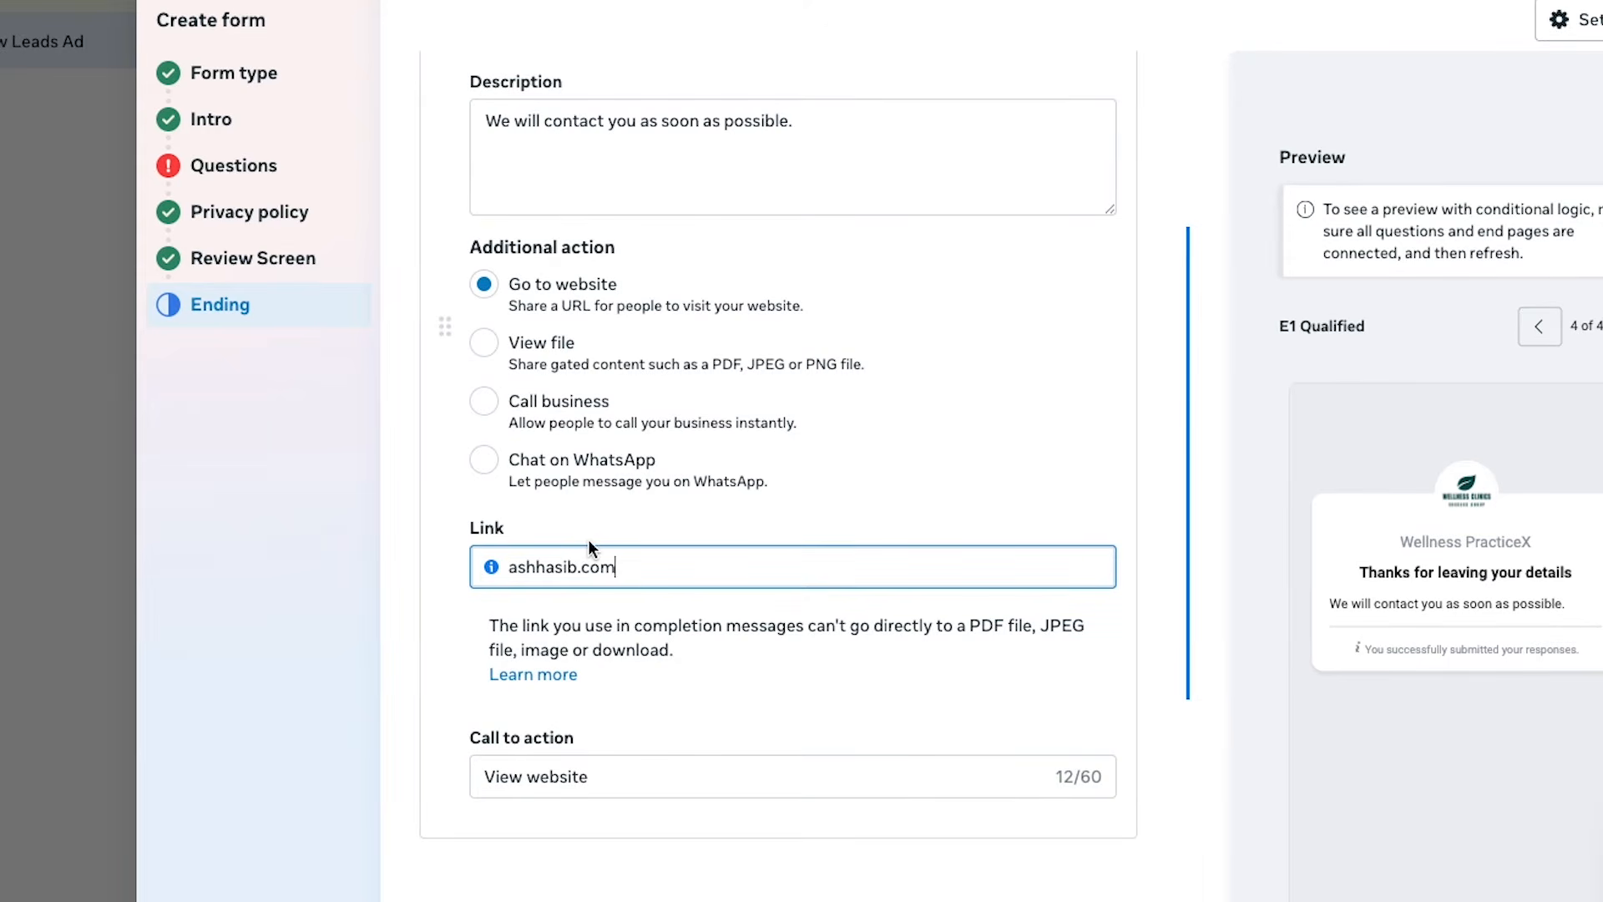
{"action": "scroll", "coordinate": [632, 294], "scroll_direction": "down", "scroll_amount": 1}
{"action": "scroll", "coordinate": [1512, 595], "scroll_direction": "down", "scroll_amount": 1}
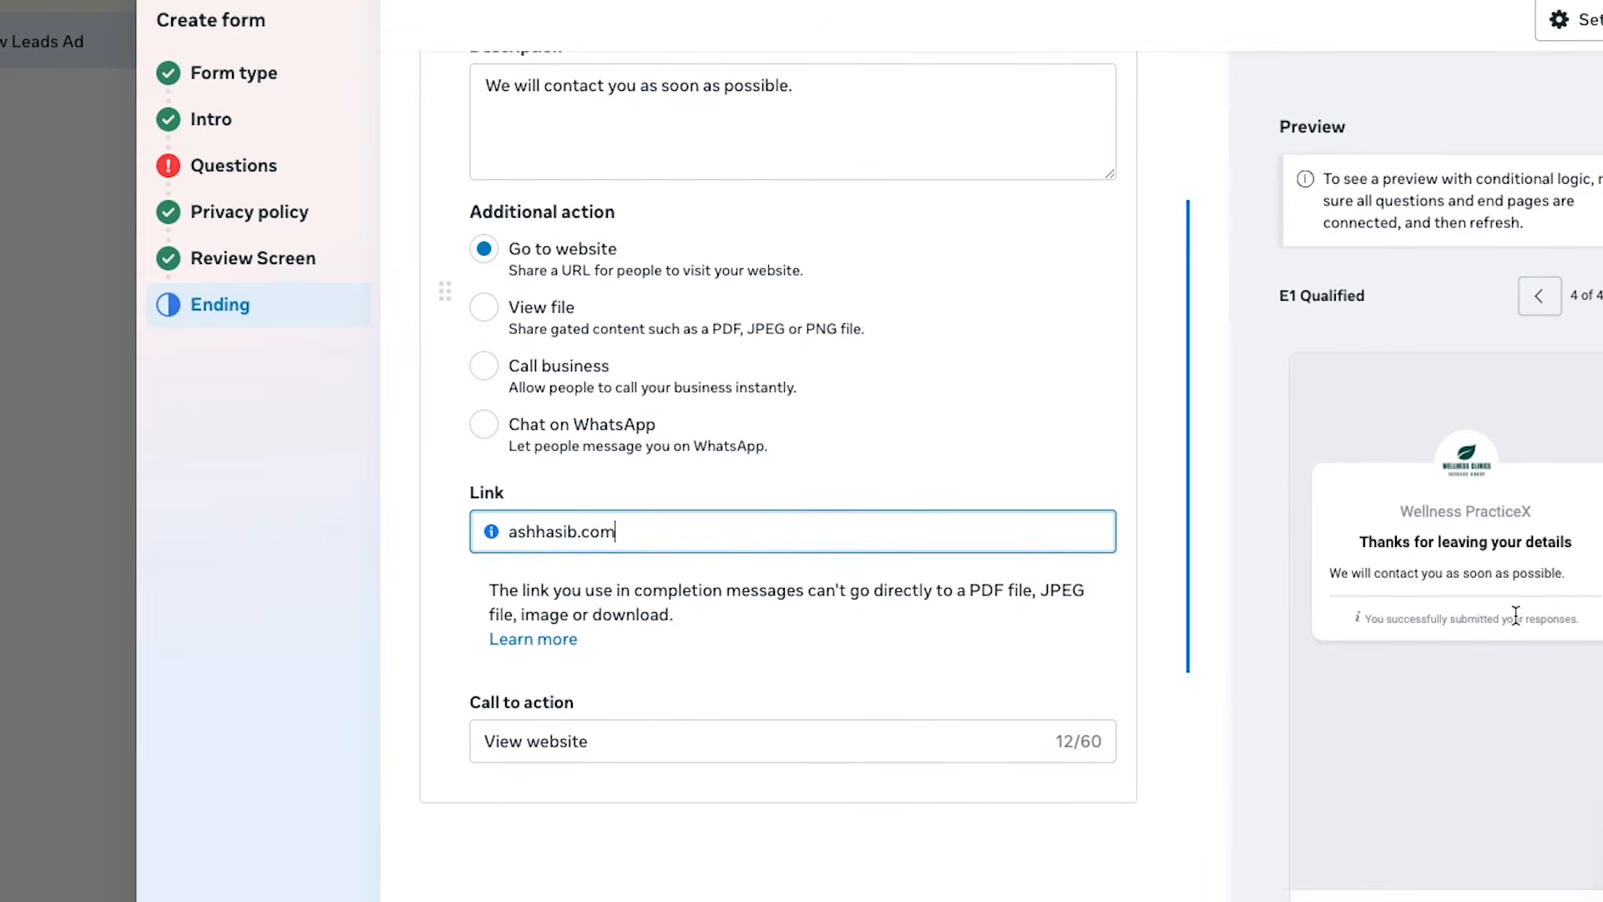
{"action": "scroll", "coordinate": [582, 417], "scroll_direction": "up", "scroll_amount": 4}
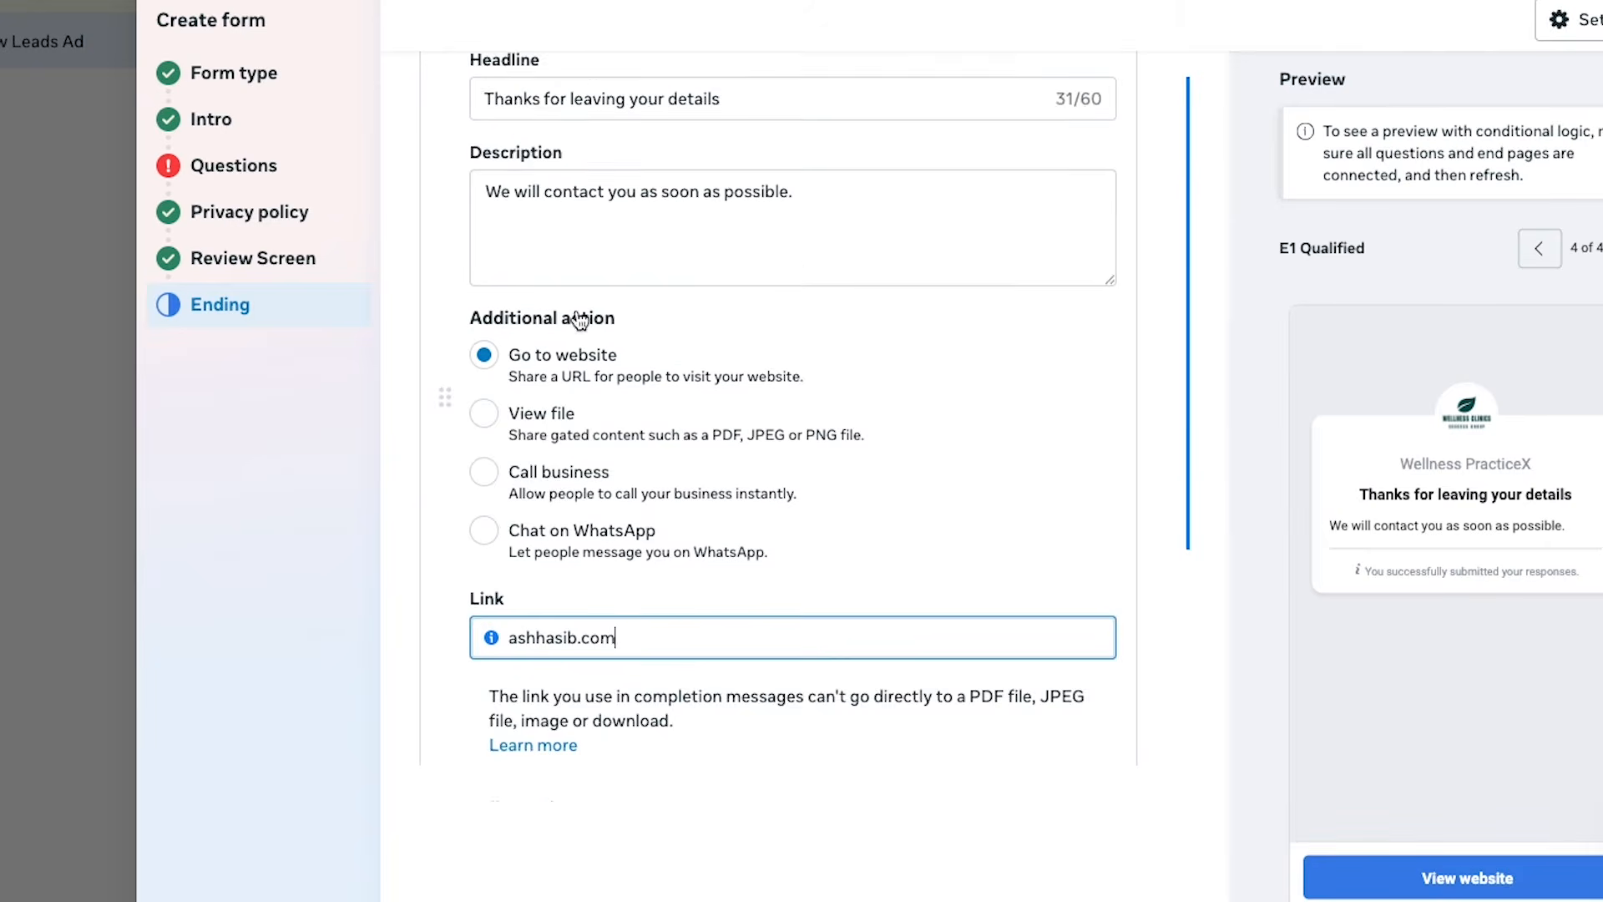
Step: Add a second end page for leads named "Unqualified" with the headline "It's not a good fit."
{"action": "scroll", "coordinate": [598, 506], "scroll_direction": "down", "scroll_amount": 6}
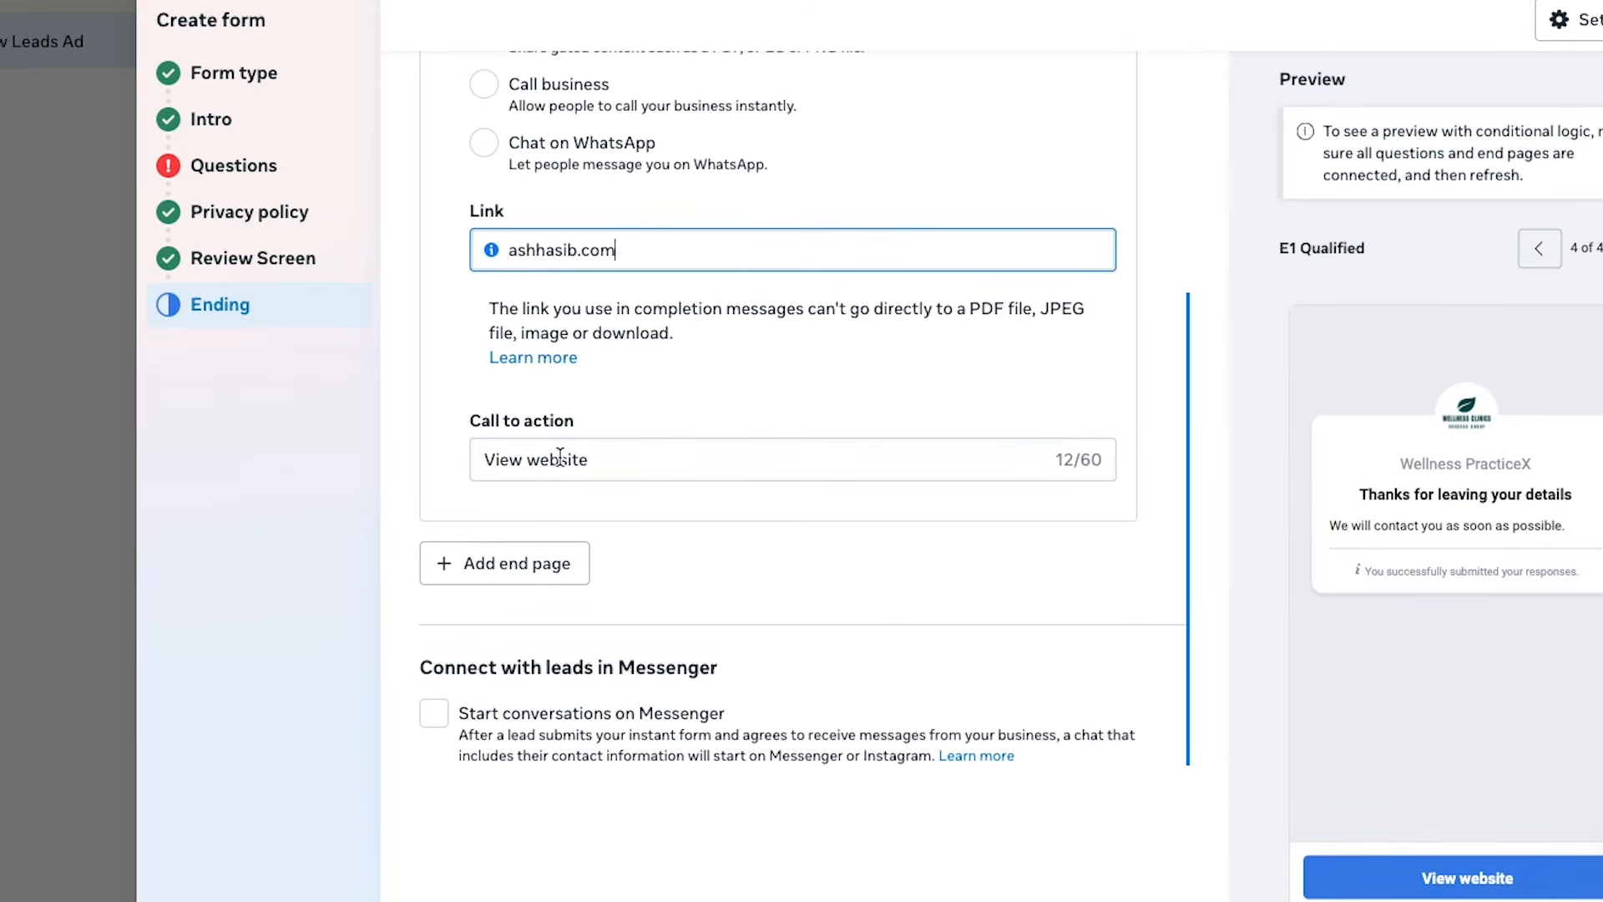
{"action": "scroll", "coordinate": [522, 547], "scroll_direction": "down", "scroll_amount": 6}
{"action": "scroll", "coordinate": [556, 267], "scroll_direction": "up", "scroll_amount": 2}
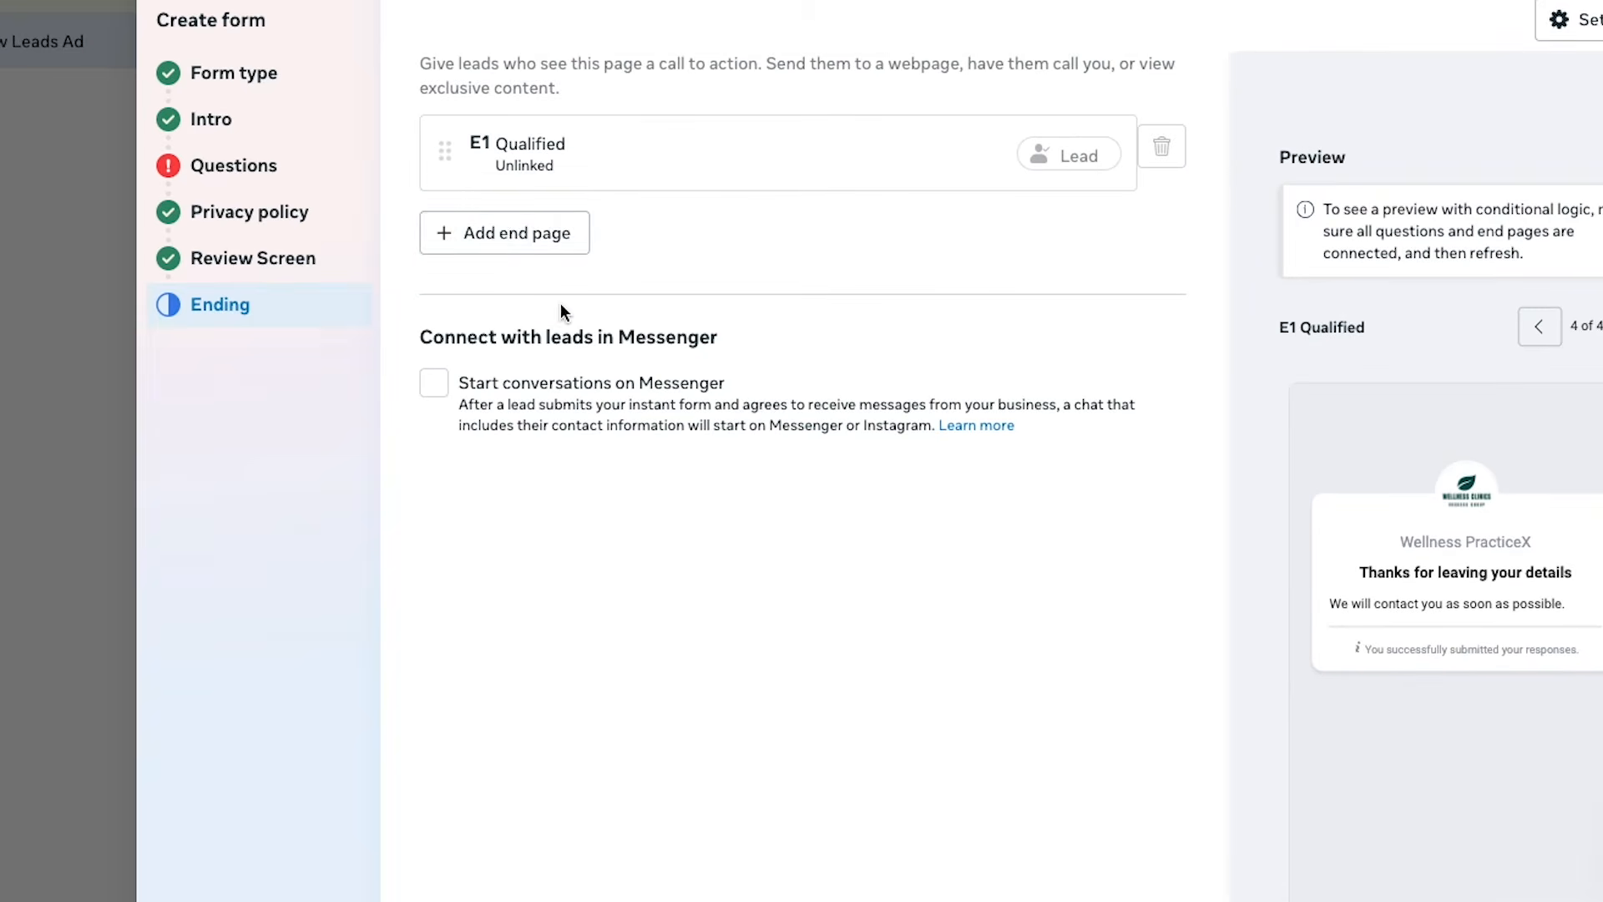
{"action": "left_click", "coordinate": [499, 231]}
{"action": "left_click", "coordinate": [598, 252]}
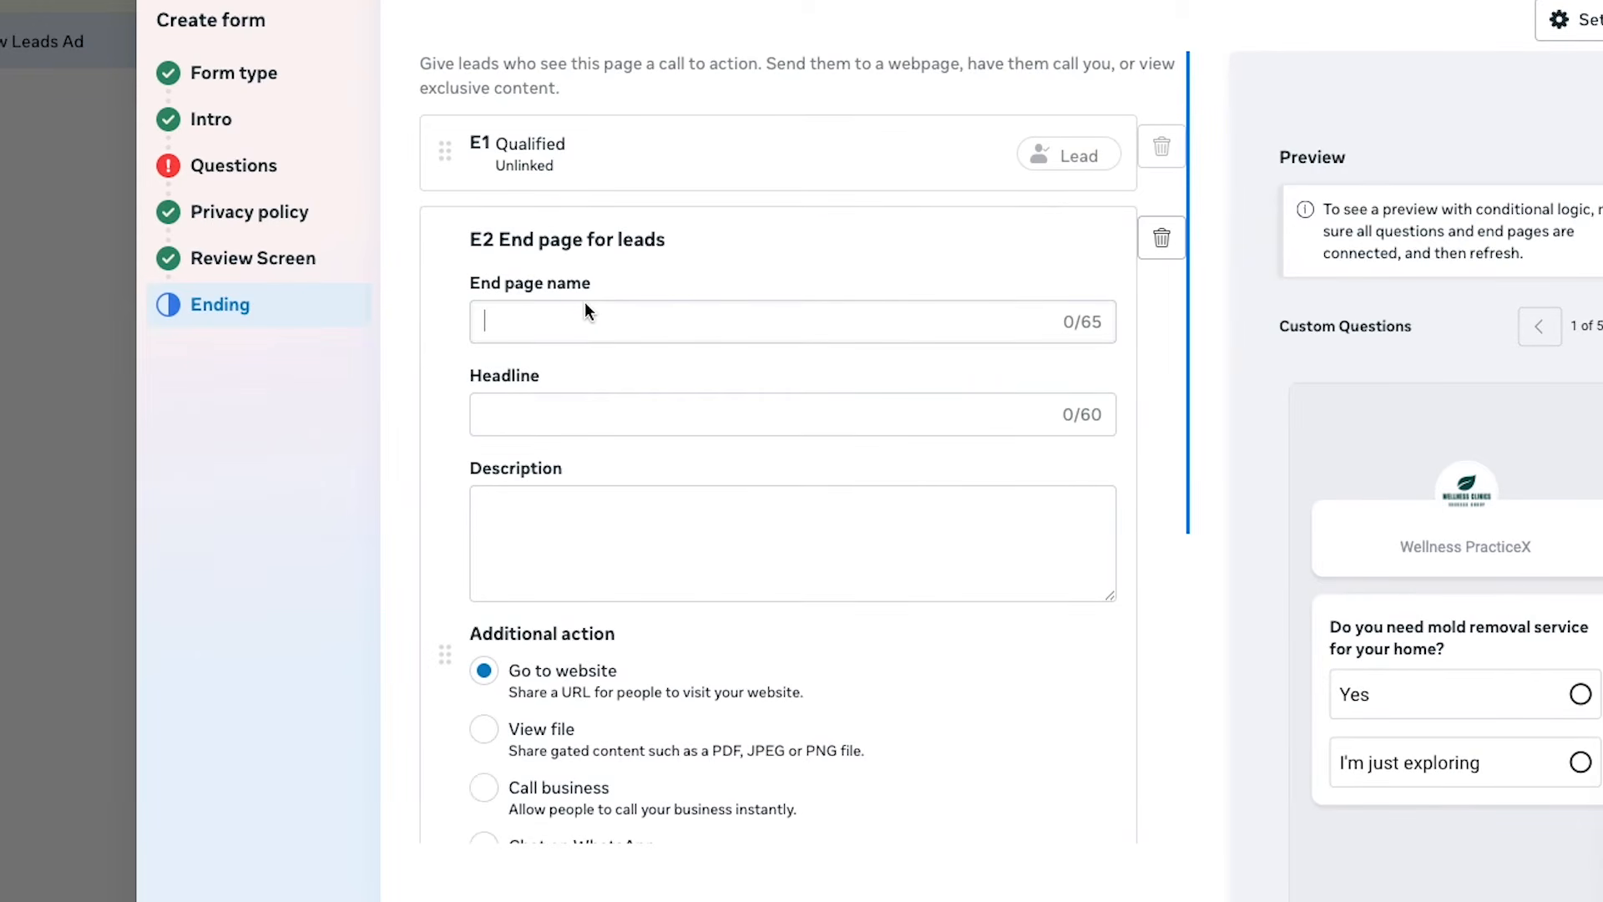
{"action": "type", "text": "Unqualified"}
{"action": "left_click", "coordinate": [585, 414]}
{"action": "type", "text": "It'"}
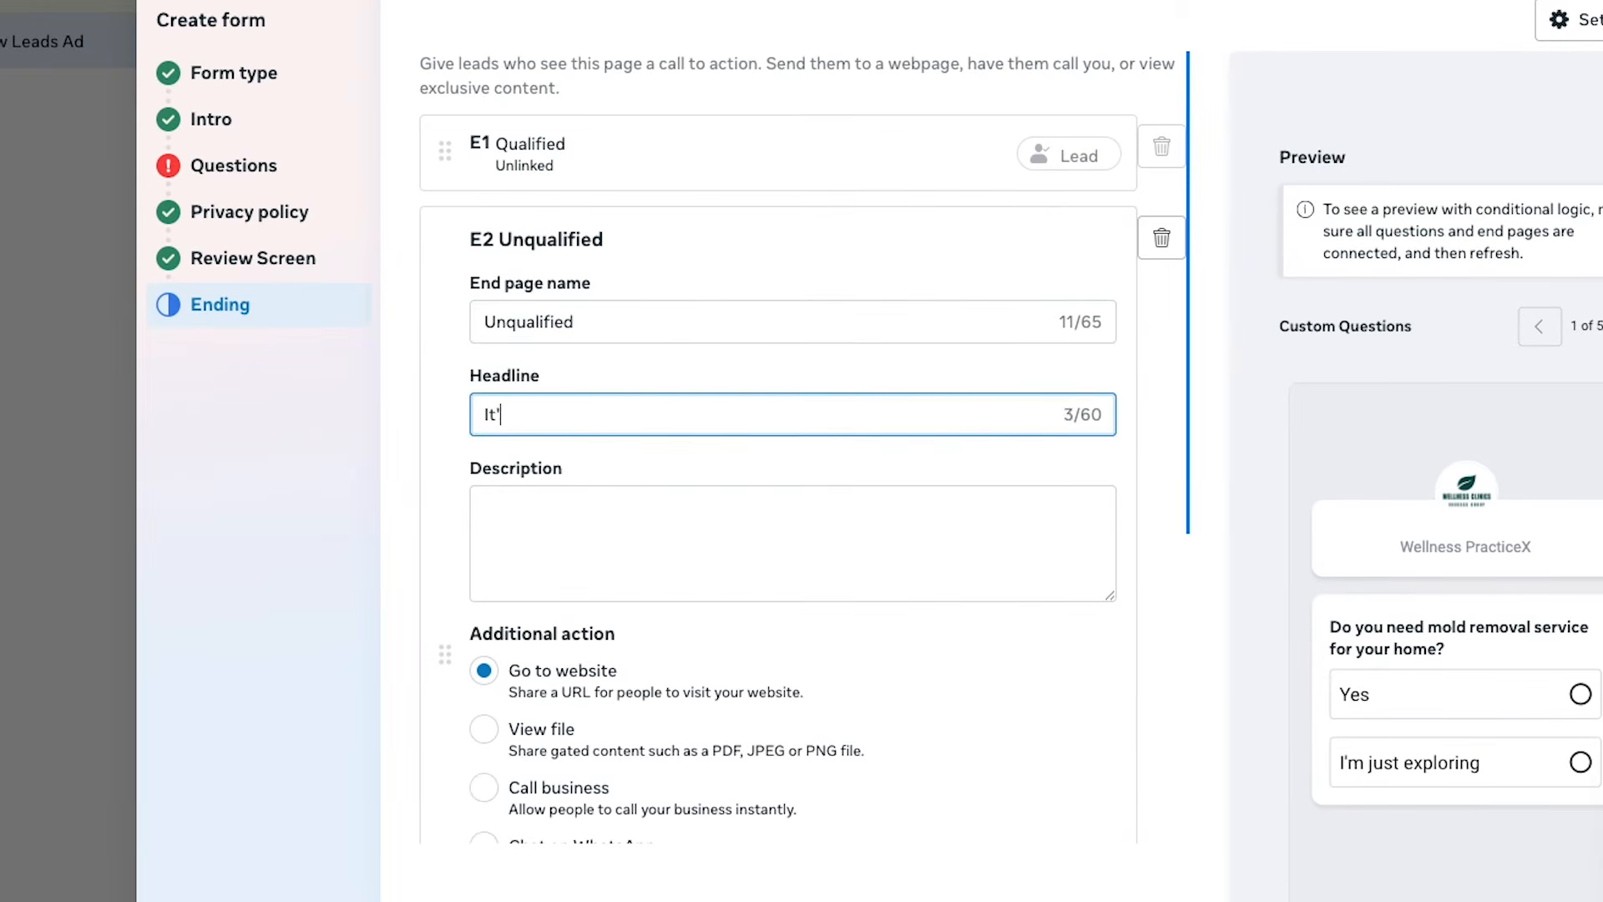
{"action": "type", "text": "s not a good fit."}
Step: Set the Unqualified description to "It looks like it's not a good fit for our services. Please visit our website in the future if you need our services."
{"action": "left_click", "coordinate": [574, 512]}
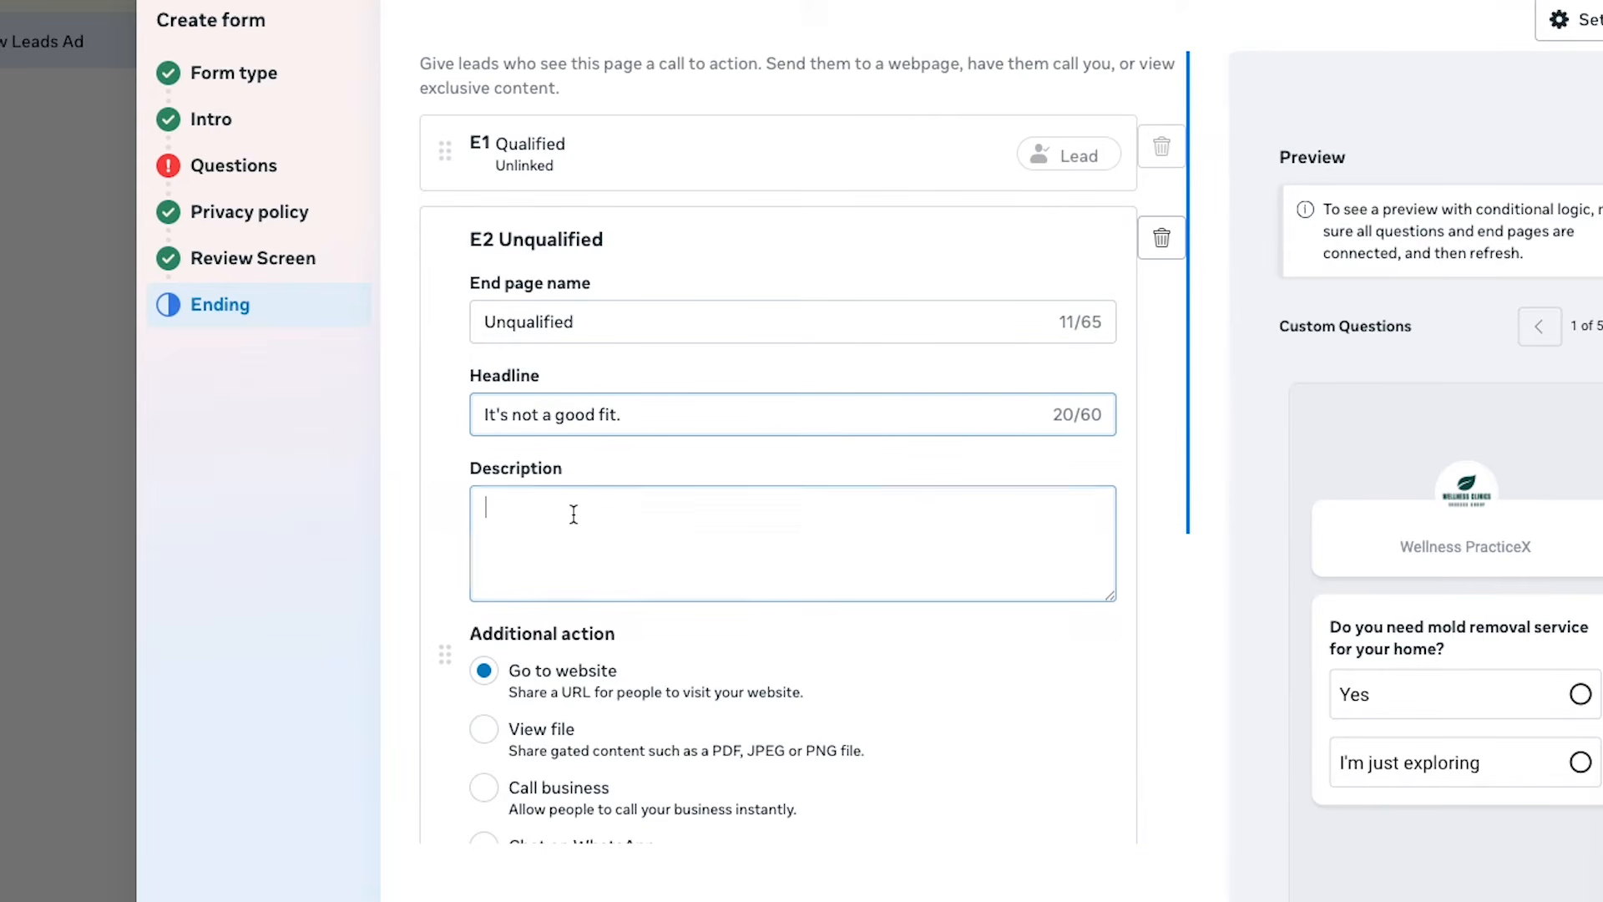
{"action": "type", "text": "It l"}
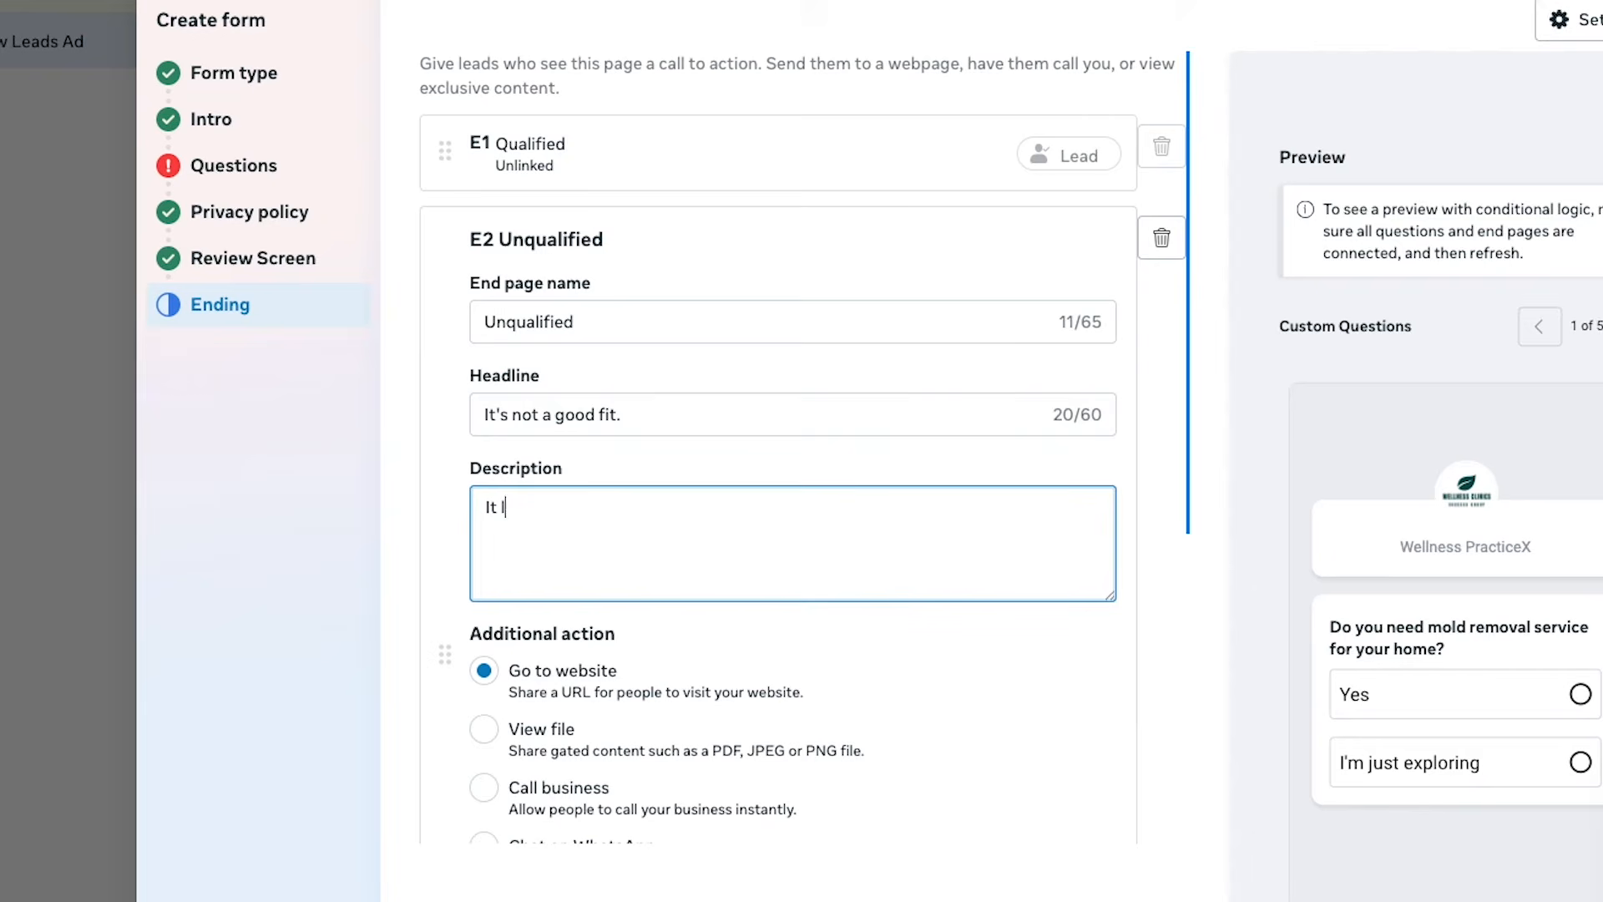
{"action": "type", "text": "ooks like it's not a good "}
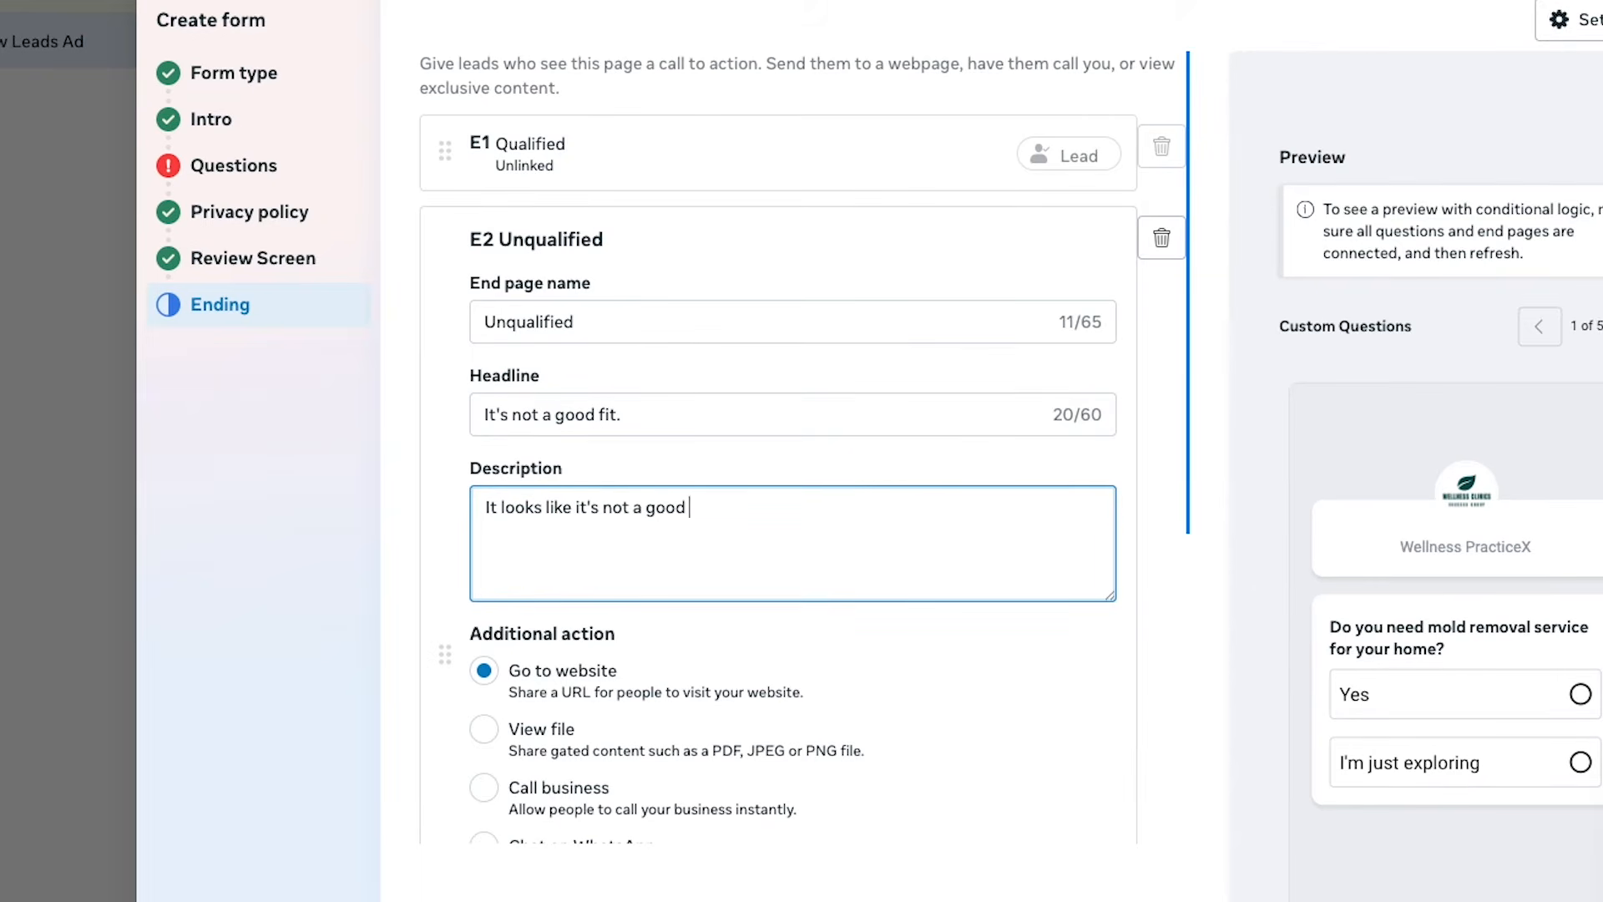
{"action": "type", "text": "fit for our services."}
{"action": "scroll", "coordinate": [497, 501], "scroll_direction": "down", "scroll_amount": 5}
{"action": "scroll", "coordinate": [655, 290], "scroll_direction": "up", "scroll_amount": 1}
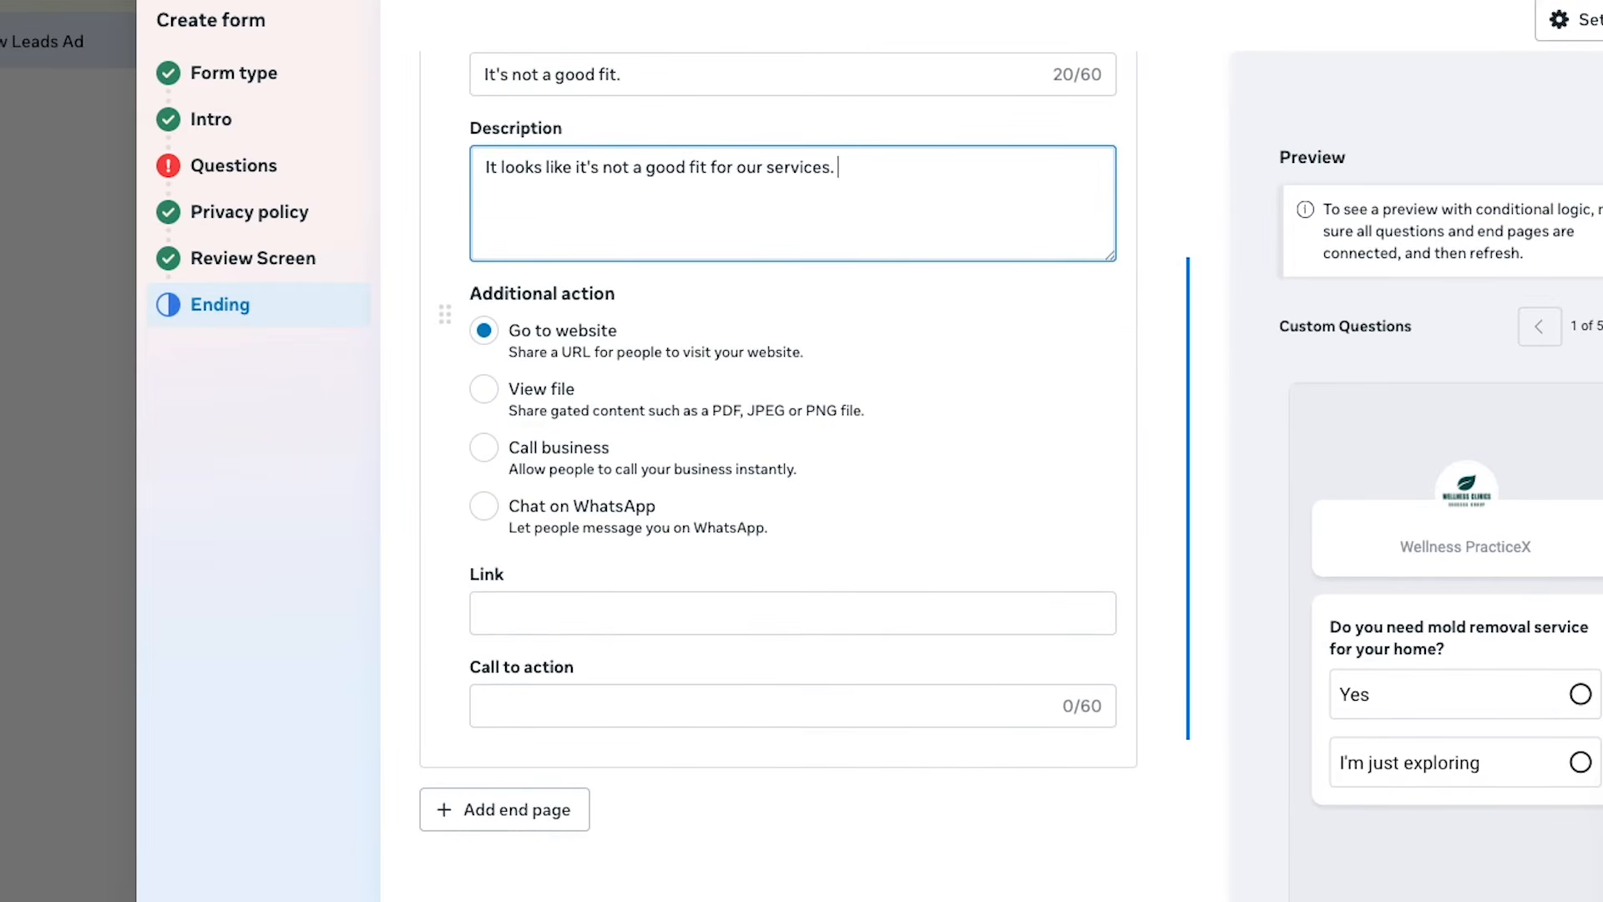
{"action": "type", "text": "Please visit oiur"}
{"action": "type", "text": "ur website in the future if y"}
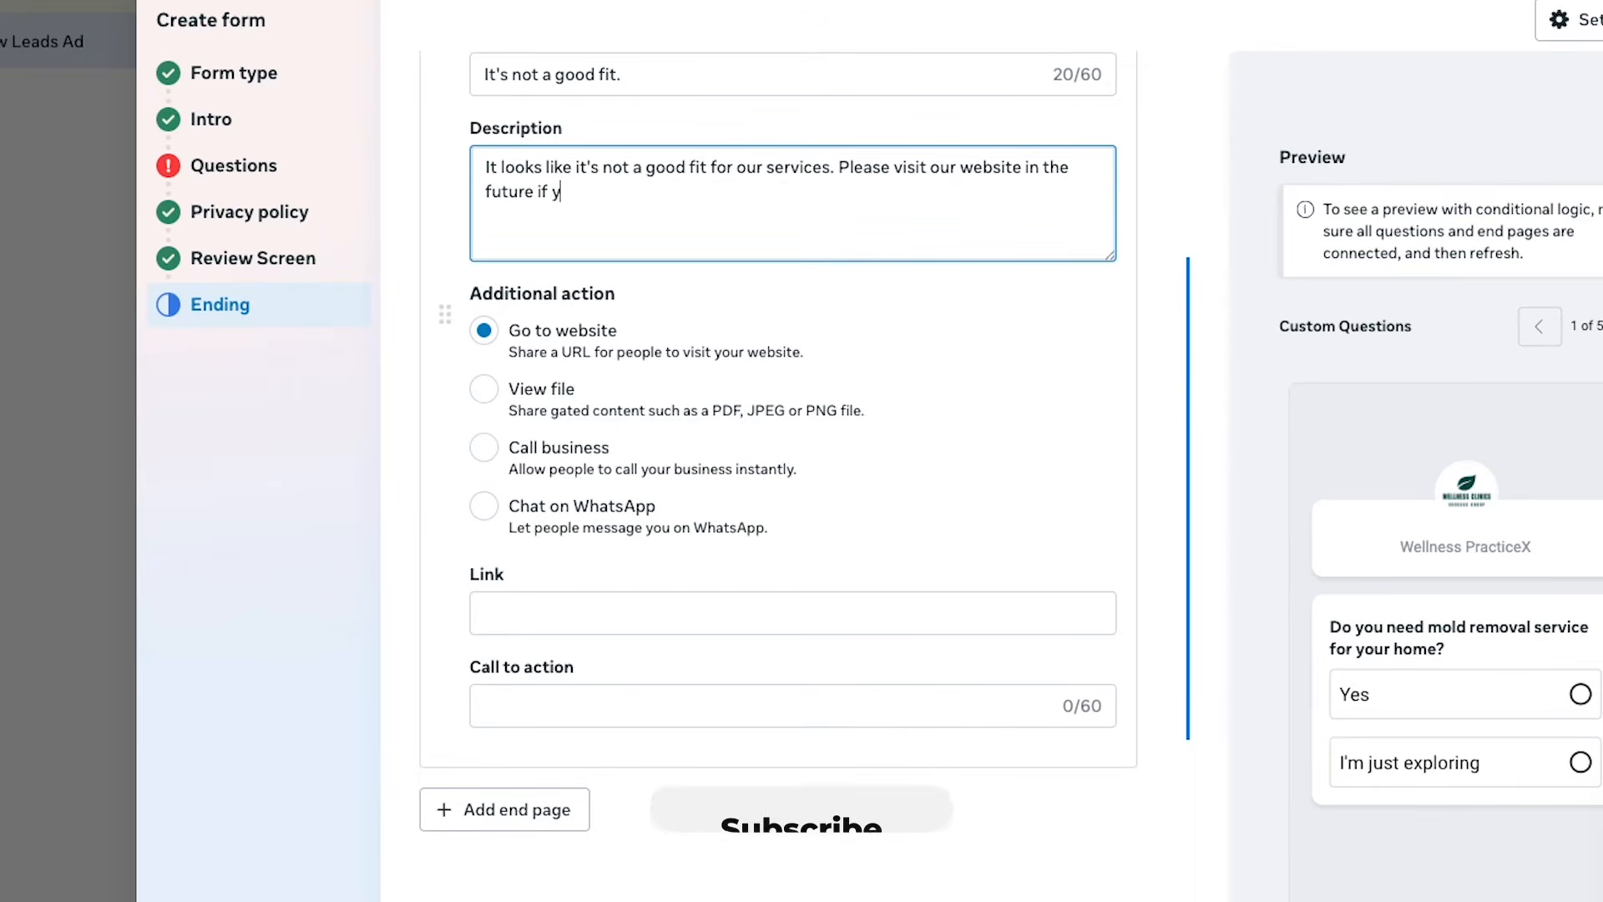
{"action": "type", "text": "ou need our service."}
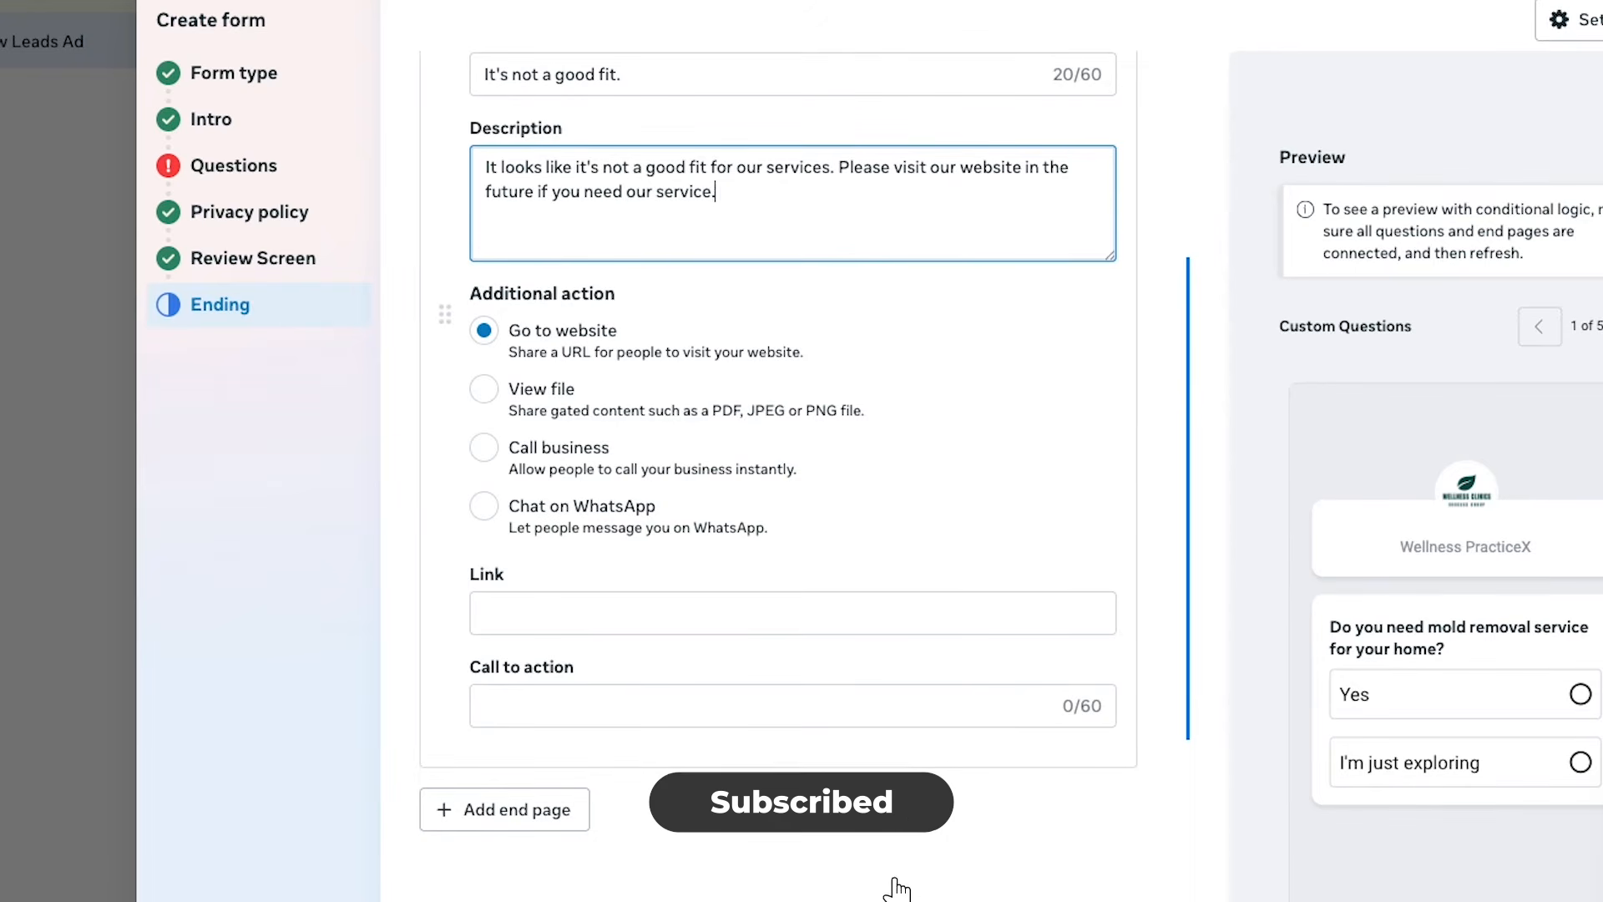
{"action": "key", "text": "BackSpace"}
{"action": "type", "text": "s."}
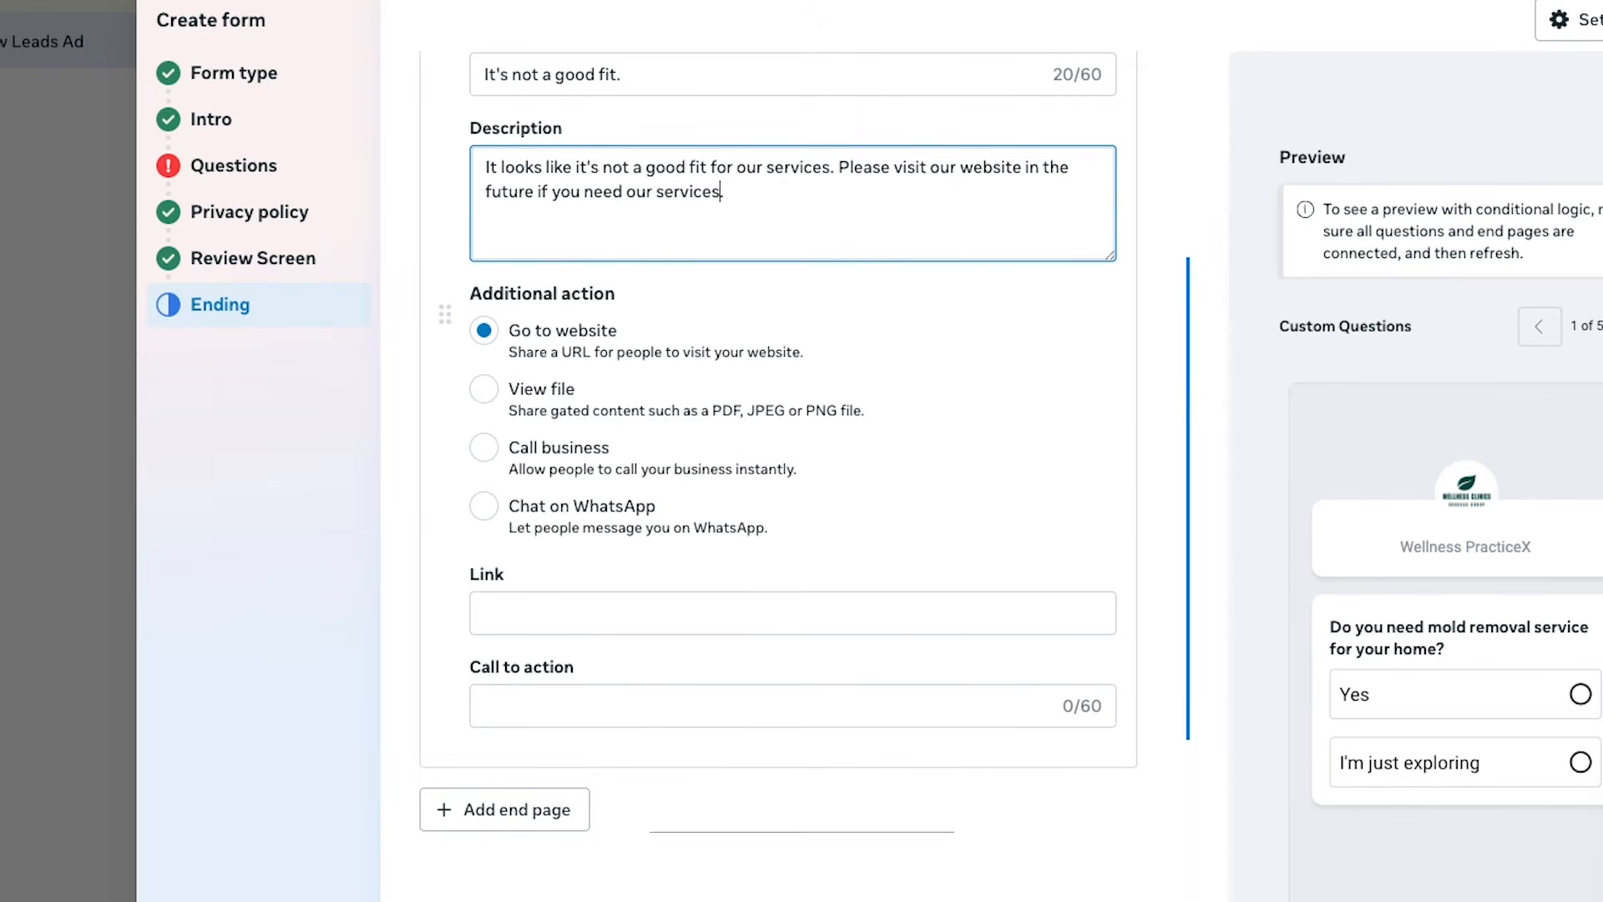
Step: Set the Unqualified end page's website link to ashhasib.com and give it a "Visit website" call to action
{"action": "left_click", "coordinate": [580, 619]}
{"action": "type", "text": "ashhasib.com"}
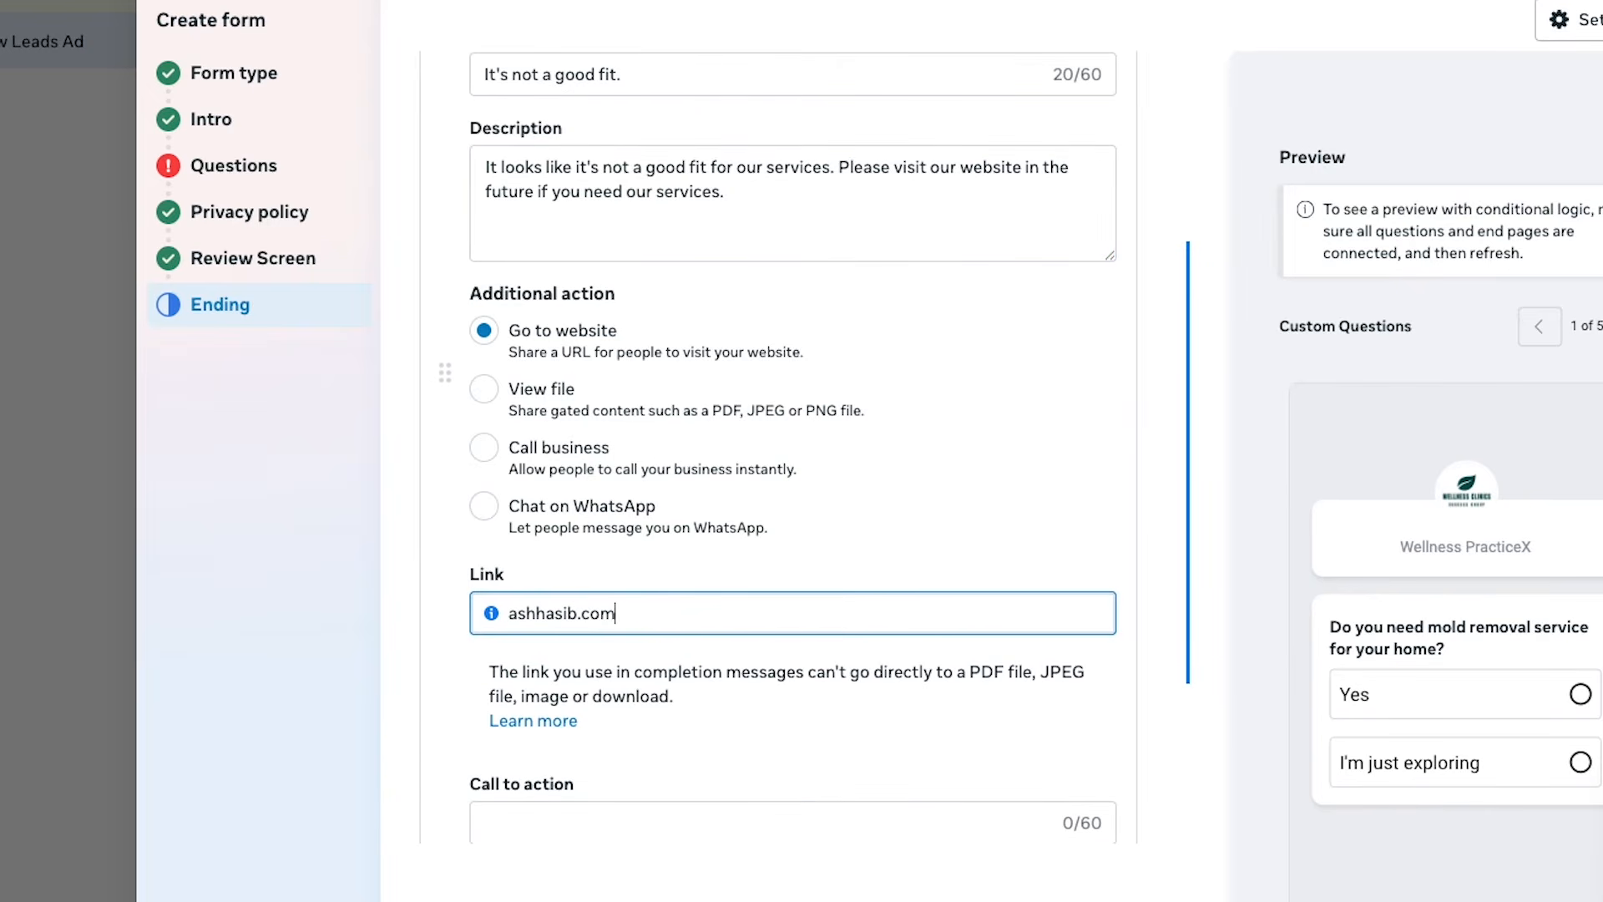
{"action": "scroll", "coordinate": [640, 760], "scroll_direction": "down", "scroll_amount": 1}
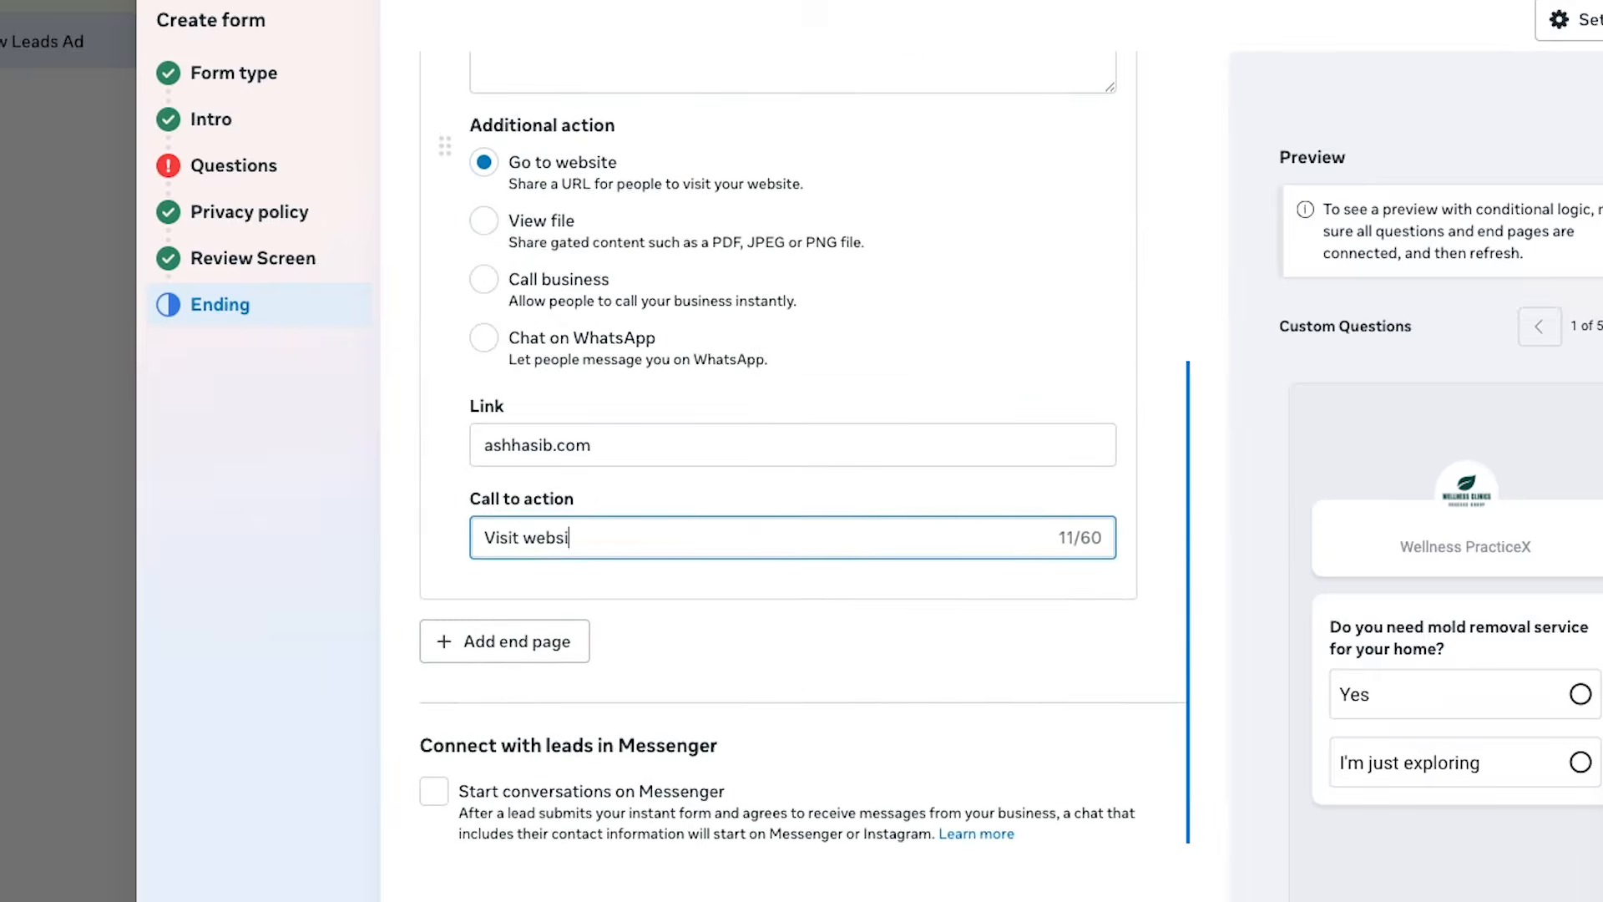
{"action": "type", "text": "te in the"}
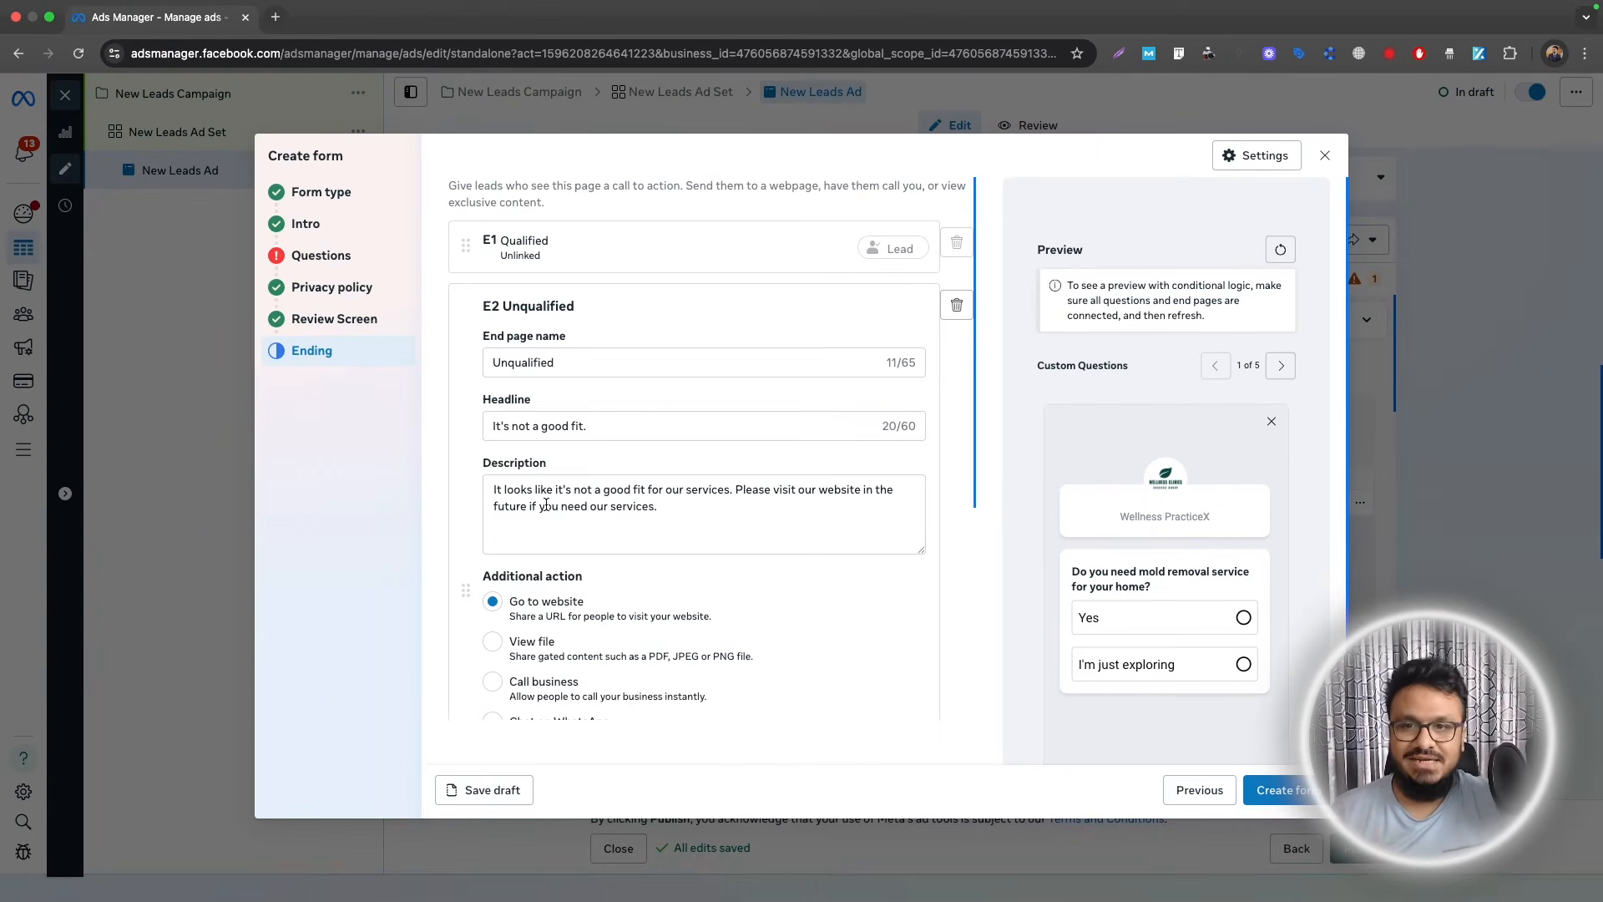
Step: Set question 1's logic so "Yes" goes to question 2 and "I'm just exploring" submits the form with the Unqualified end page
{"action": "left_click", "coordinate": [322, 255]}
{"action": "left_click", "coordinate": [702, 374]}
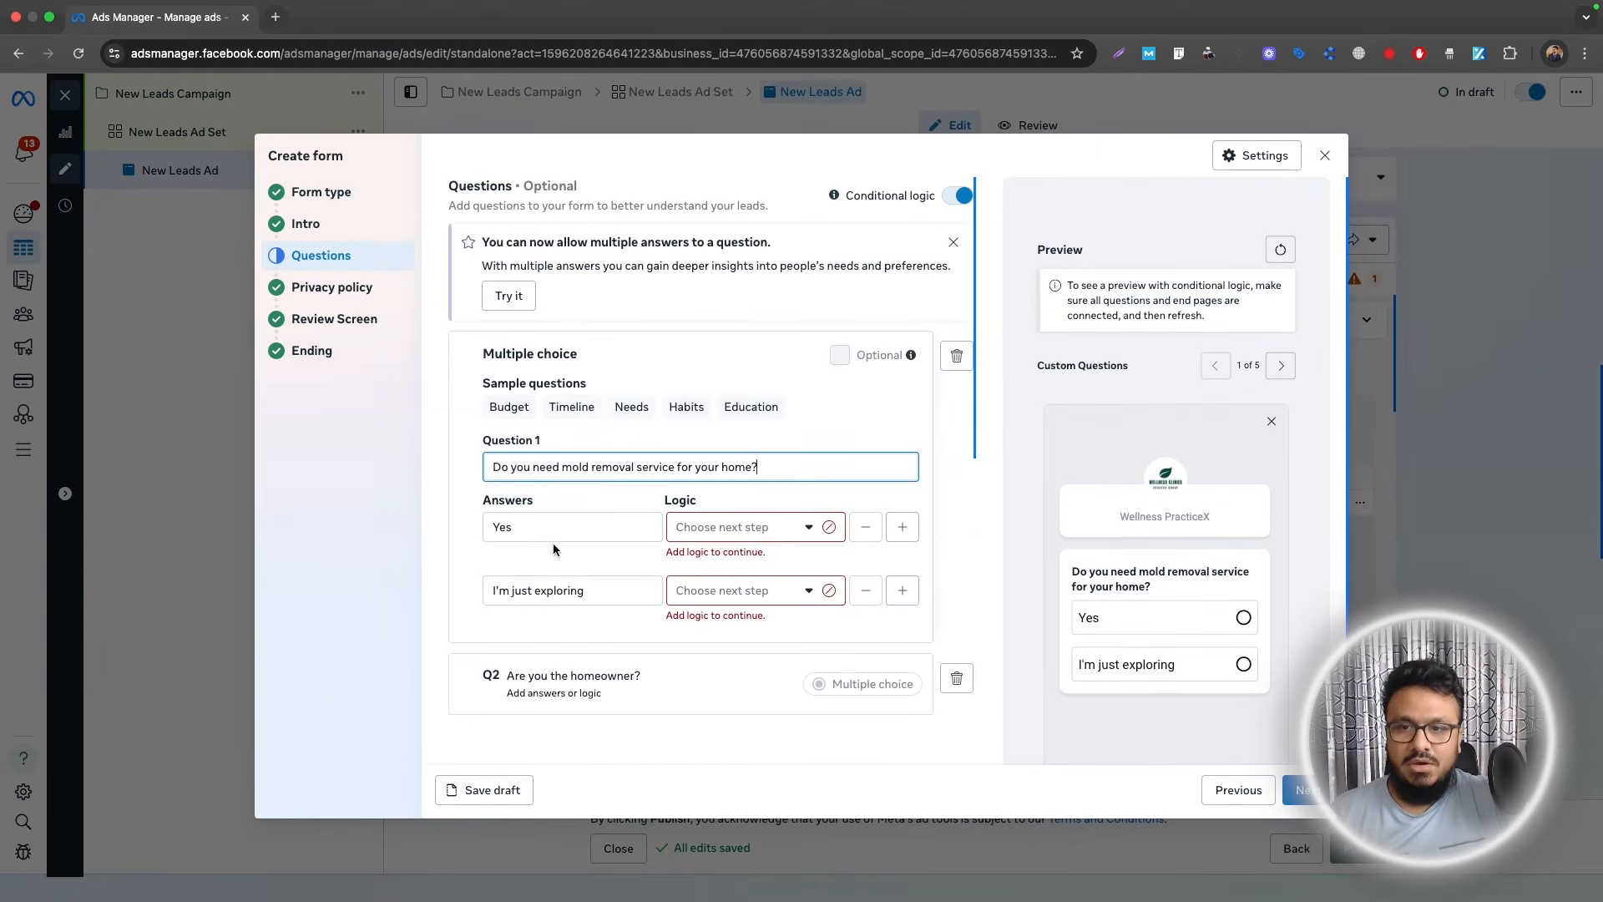
{"action": "left_click", "coordinate": [738, 529]}
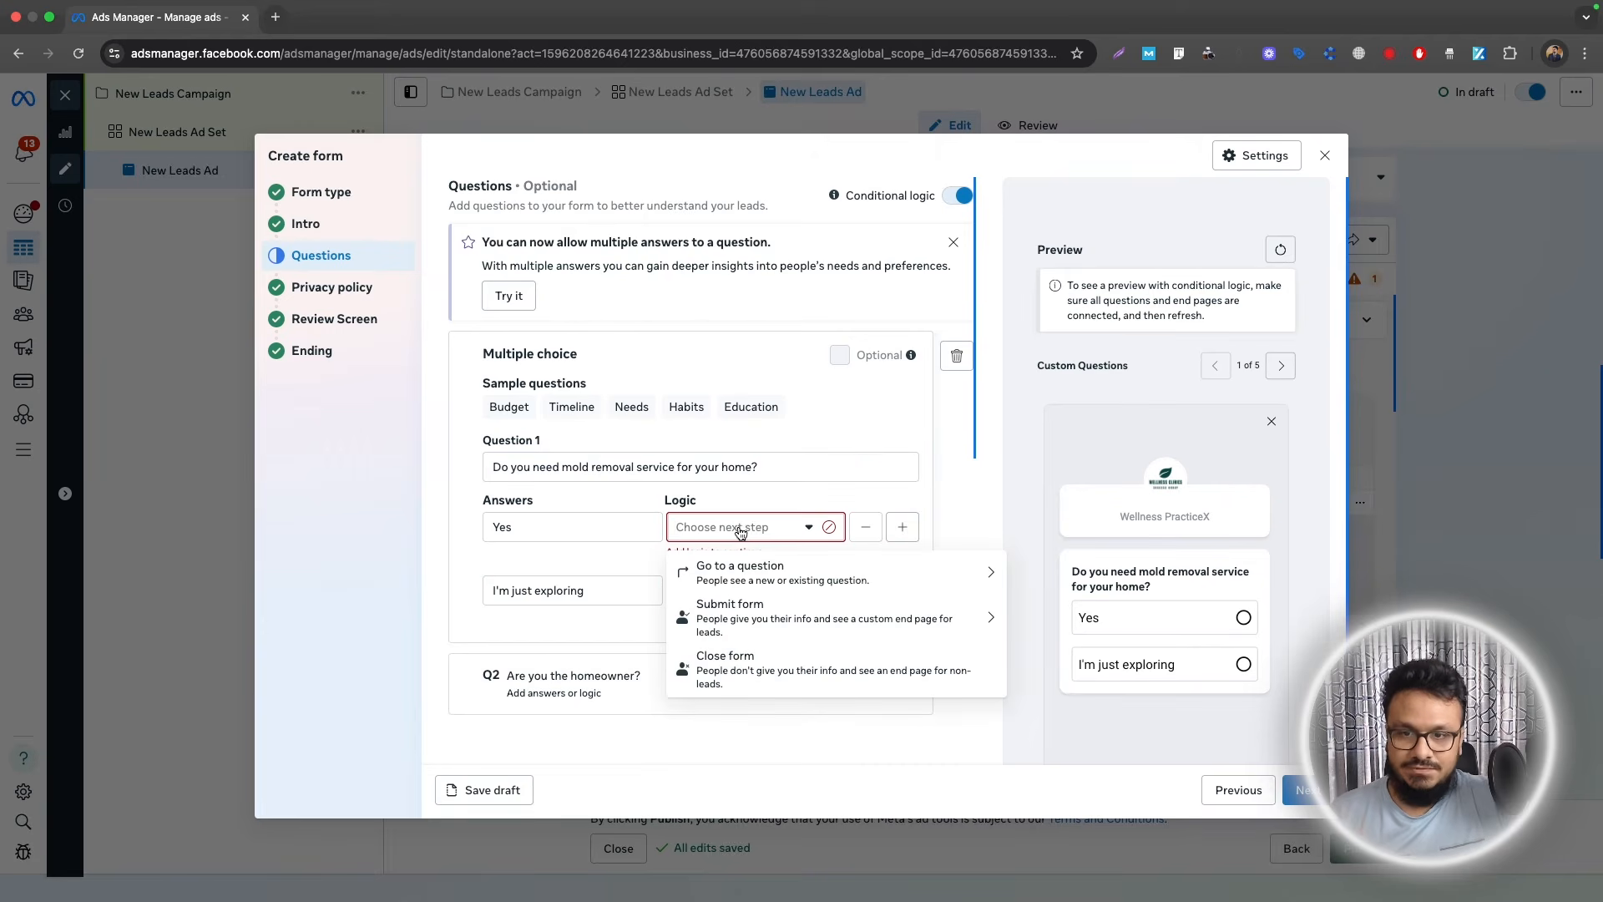
{"action": "left_click", "coordinate": [758, 571]}
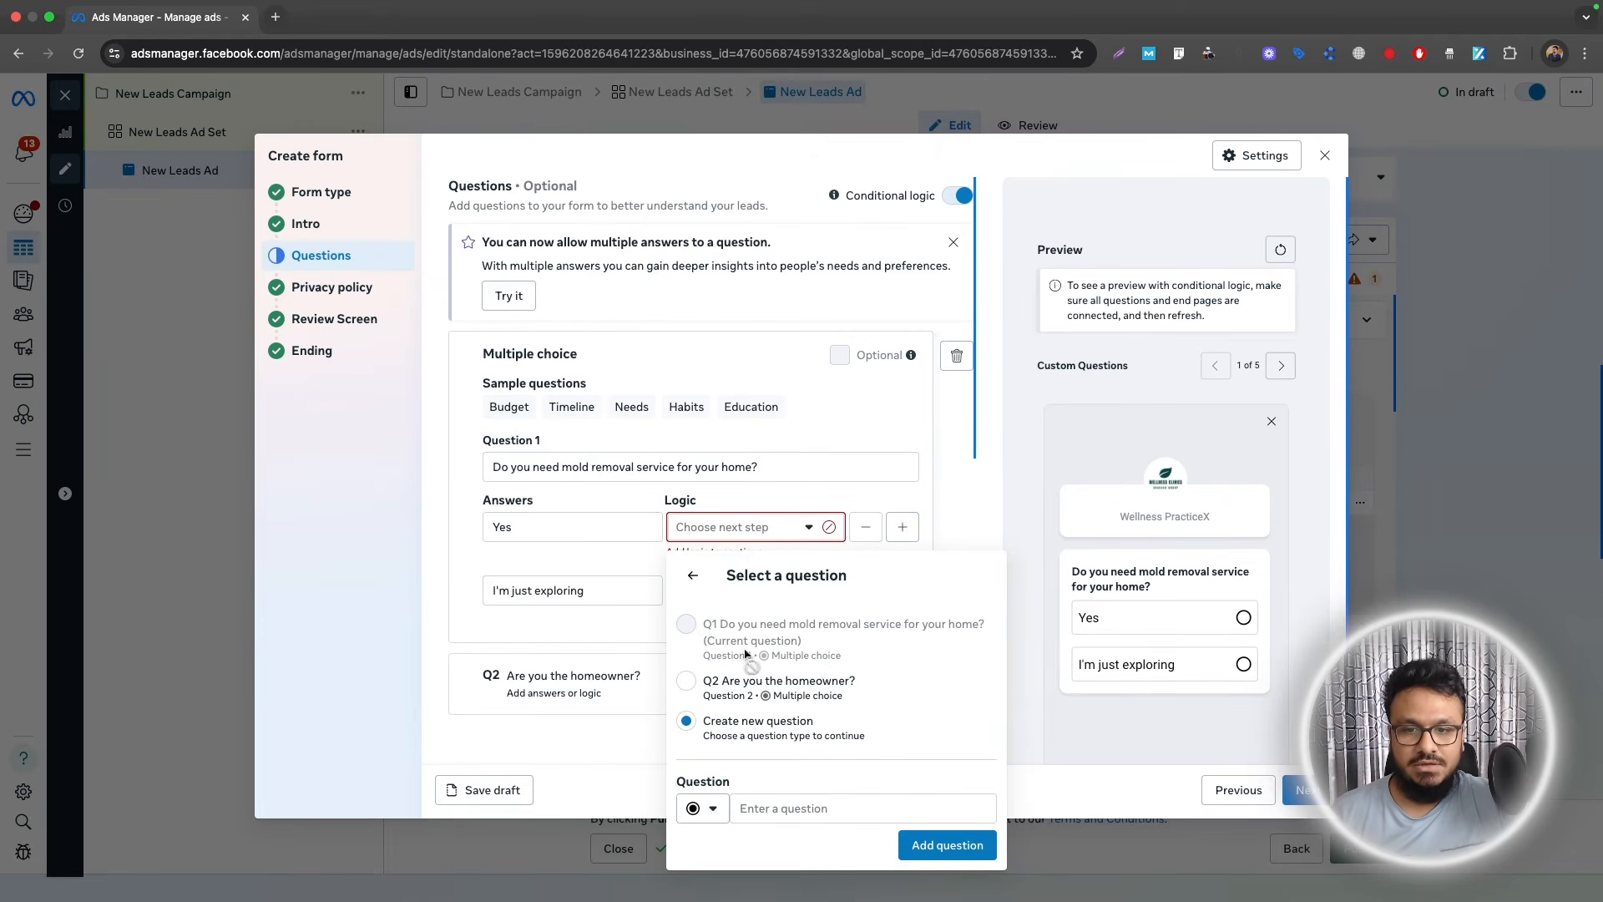
{"action": "left_click", "coordinate": [688, 681]}
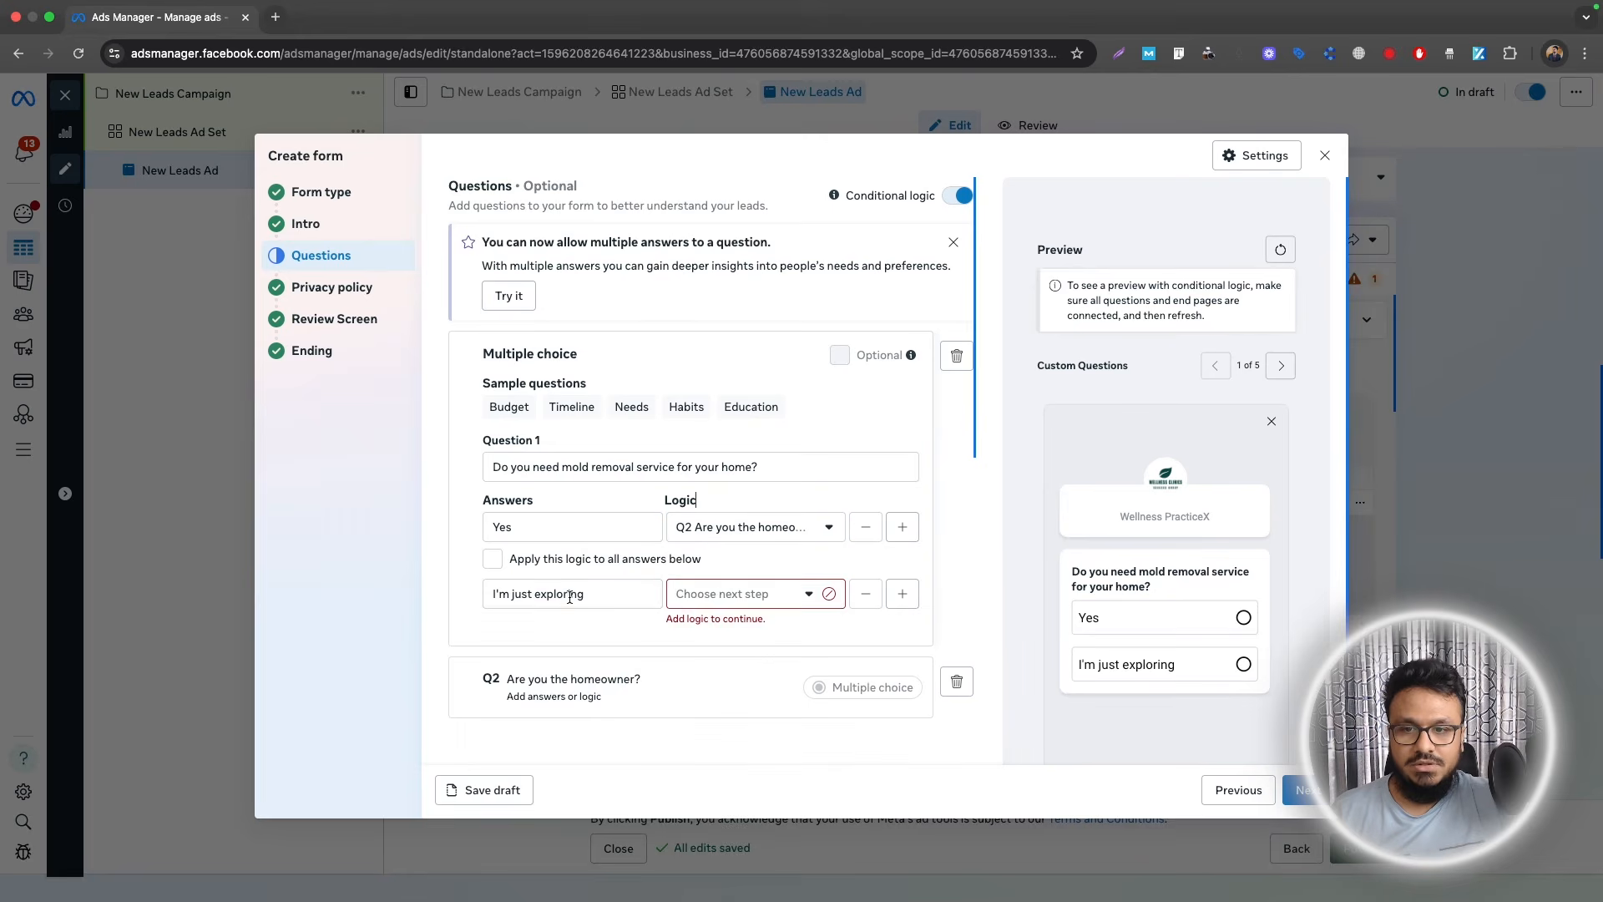
{"action": "left_click", "coordinate": [693, 598]}
{"action": "left_click", "coordinate": [731, 685]}
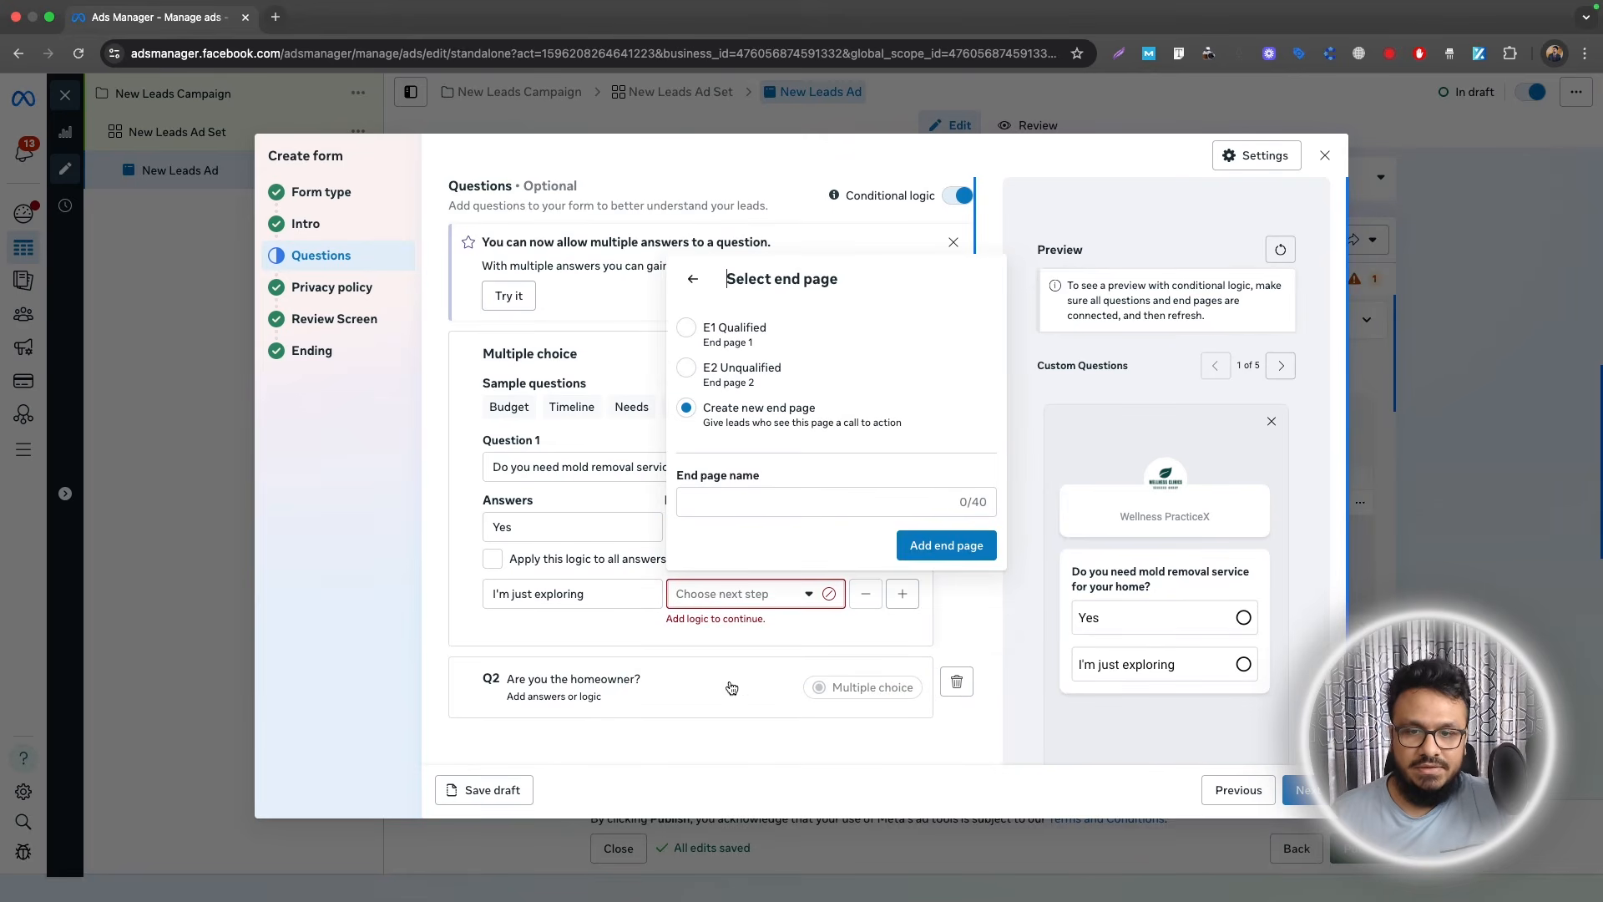
{"action": "left_click", "coordinate": [685, 370]}
Step: Set question 2's logic so "Yes" submits the form with the Qualified end page and "I'm renting" submits it with the Unqualified one
{"action": "left_click", "coordinate": [741, 664]}
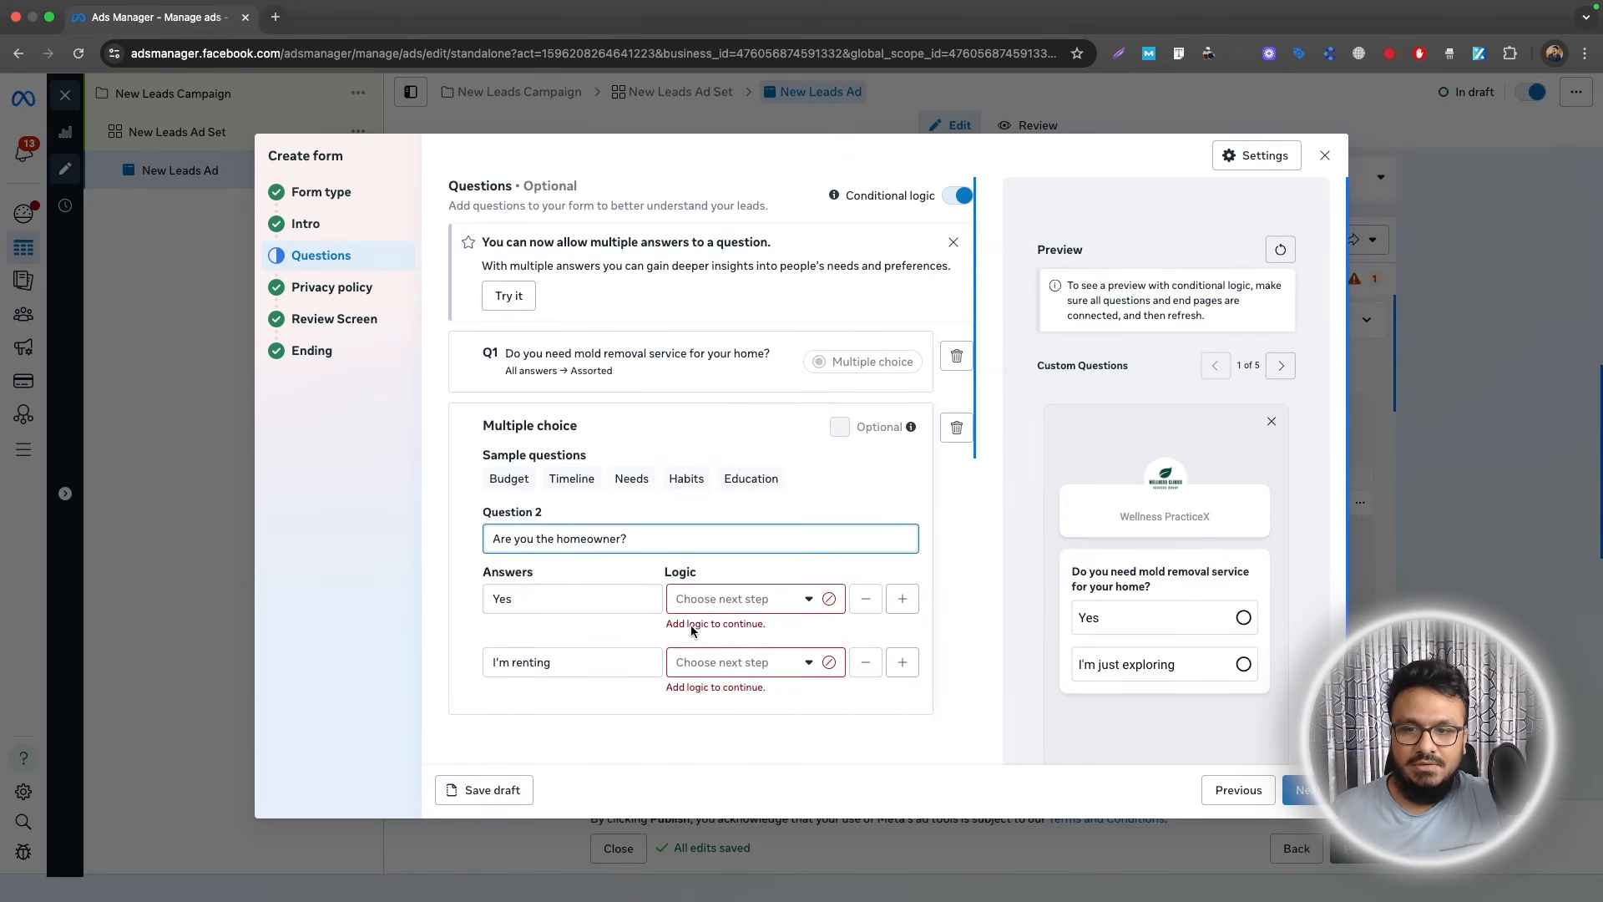
{"action": "left_click", "coordinate": [709, 599]}
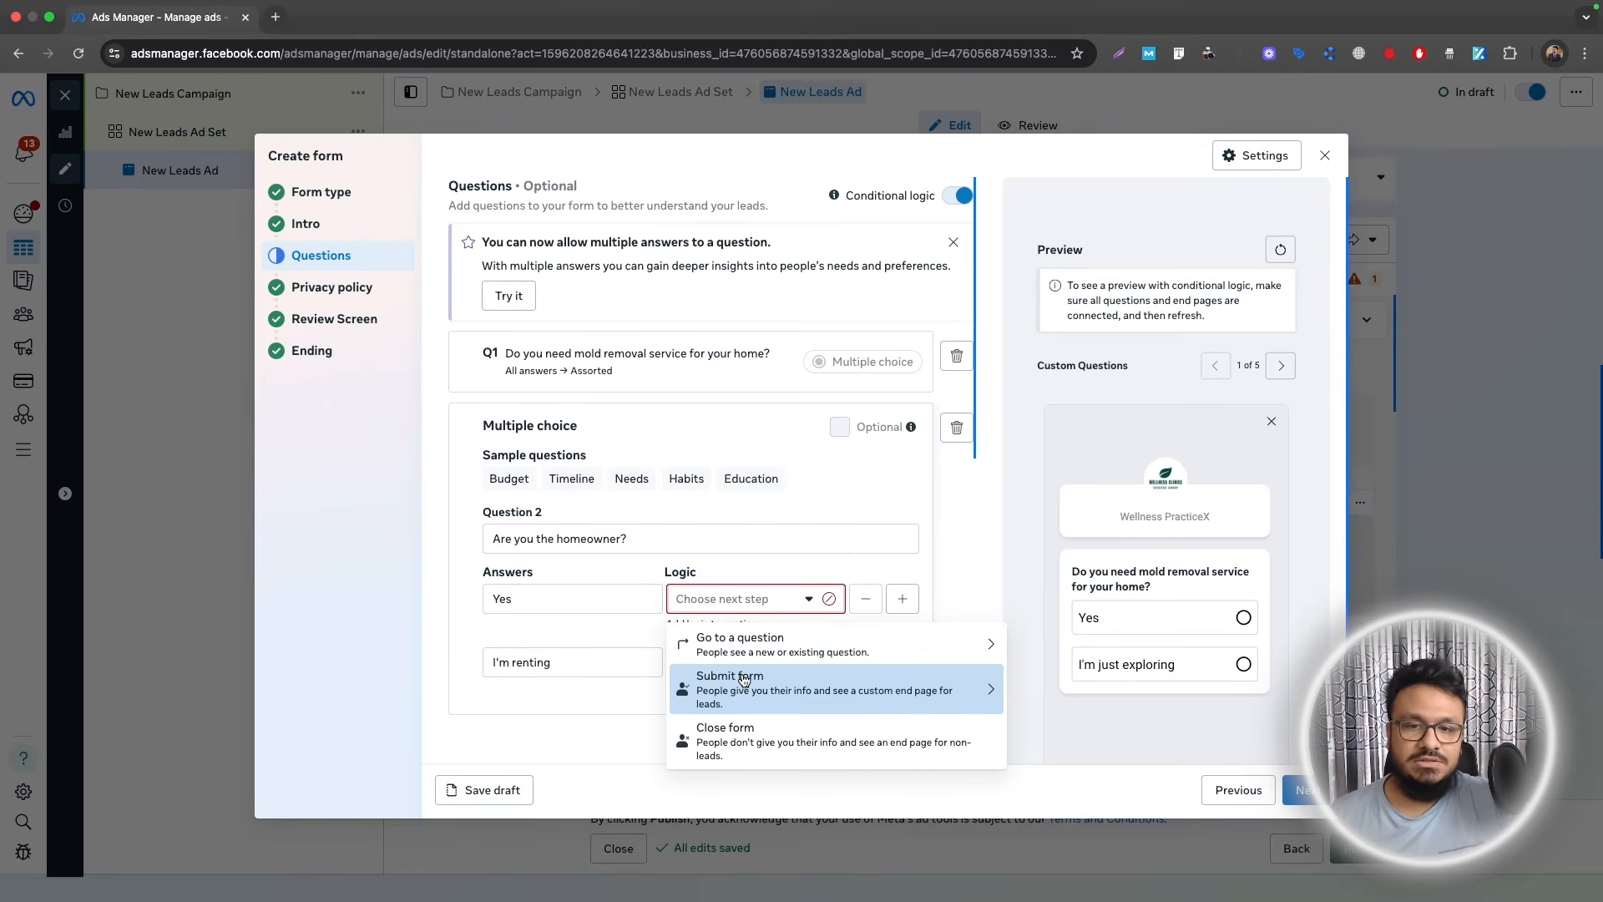
{"action": "left_click", "coordinate": [743, 683]}
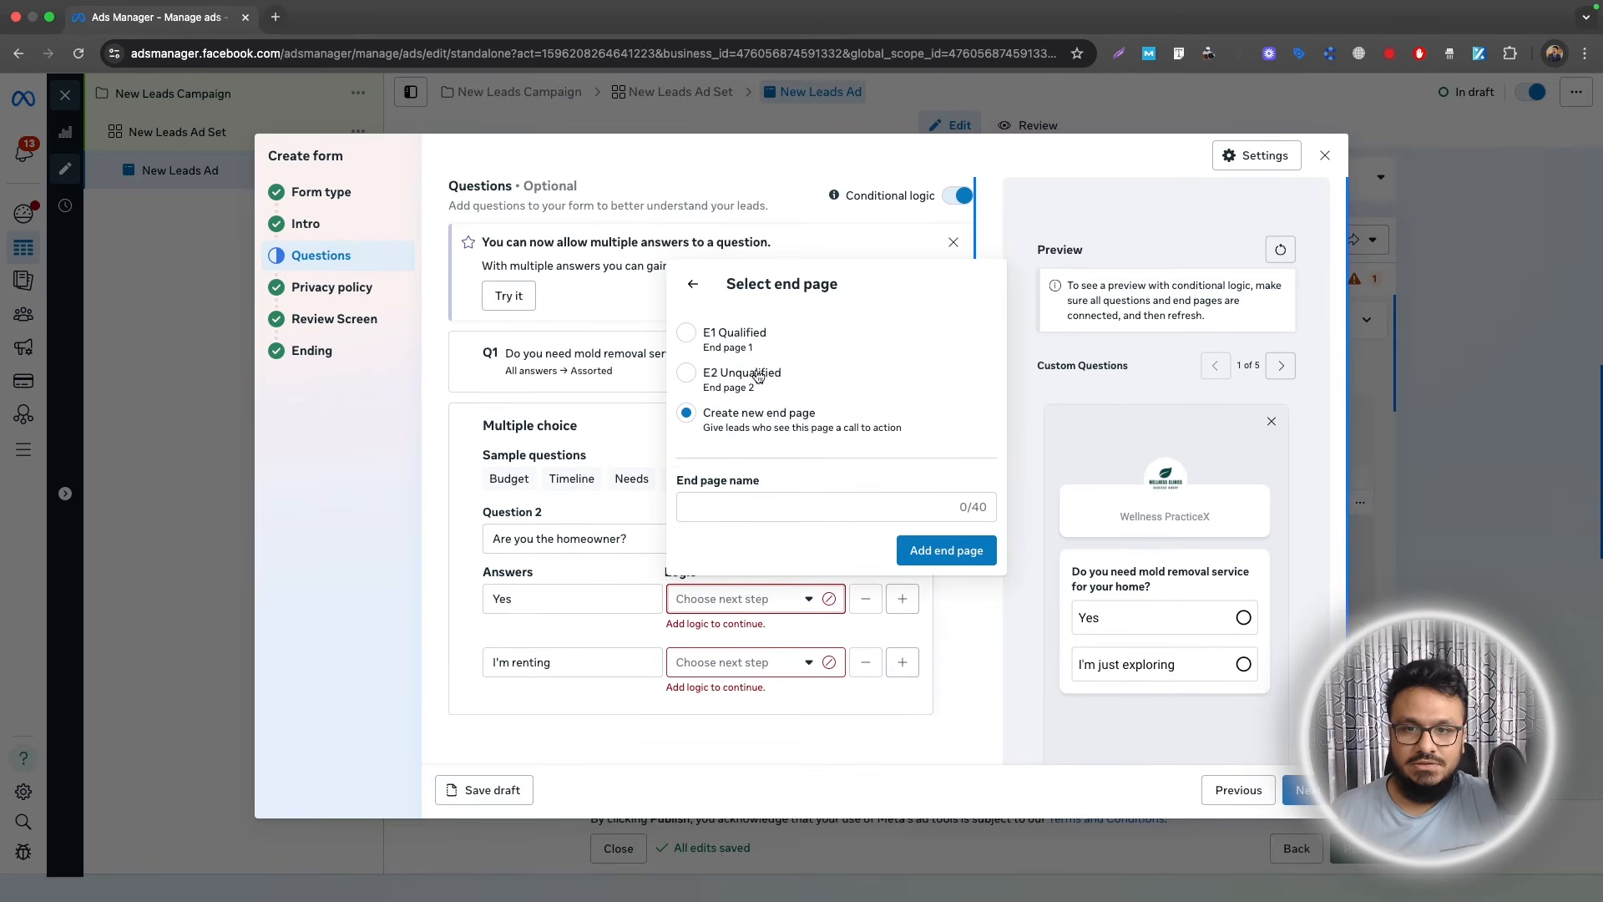
{"action": "left_click", "coordinate": [686, 332]}
{"action": "left_click", "coordinate": [728, 665]}
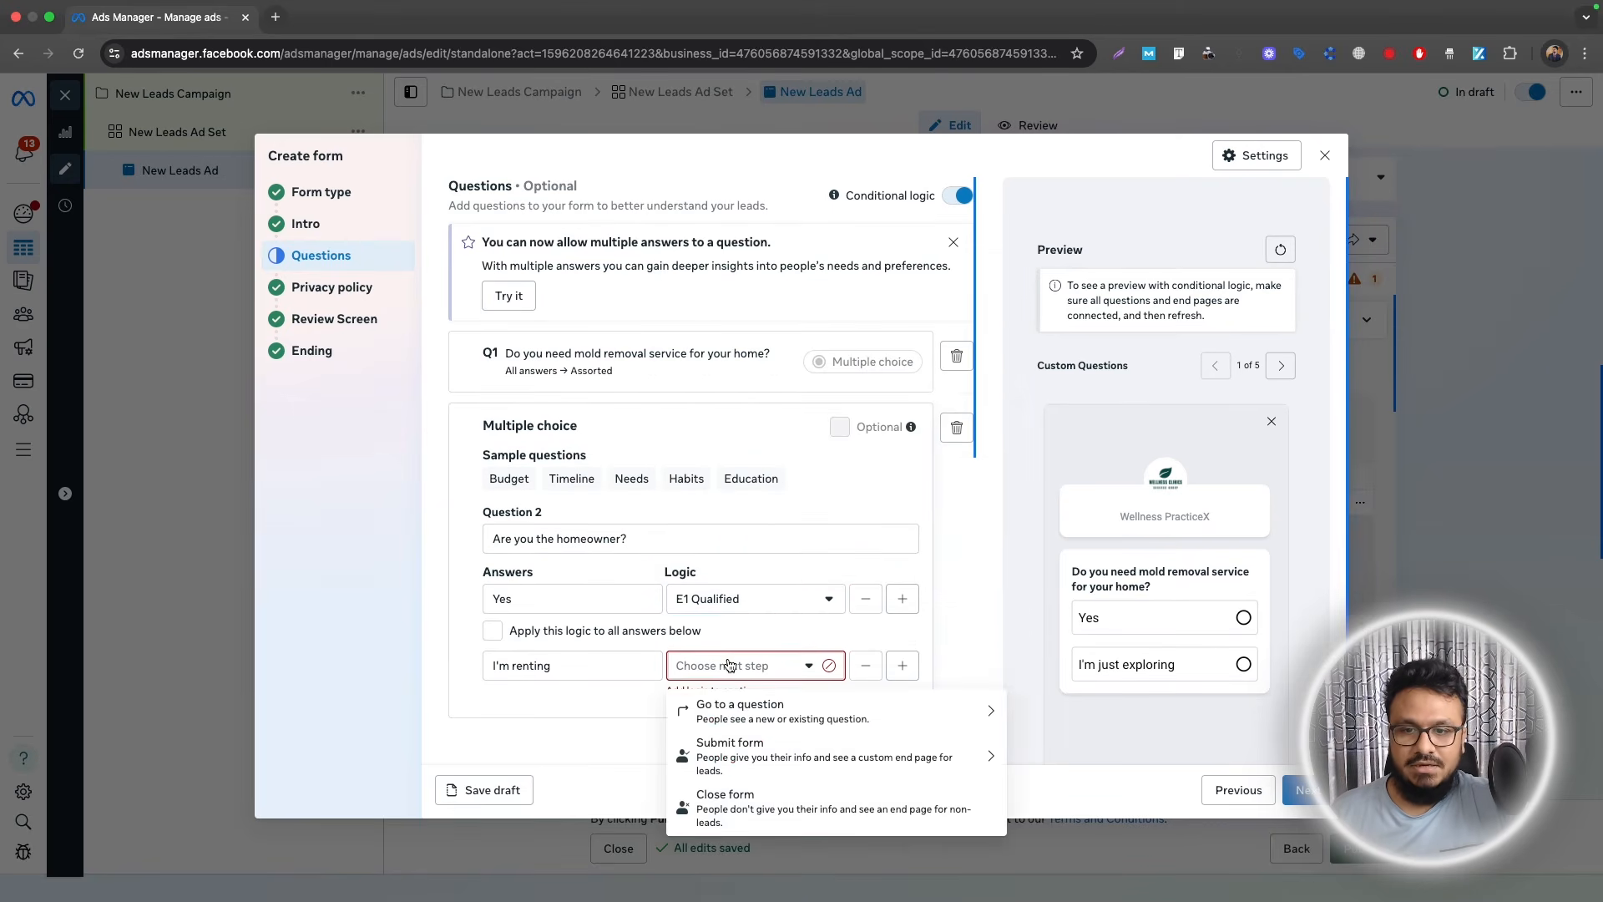
{"action": "left_click", "coordinate": [729, 746]}
{"action": "left_click", "coordinate": [693, 439]}
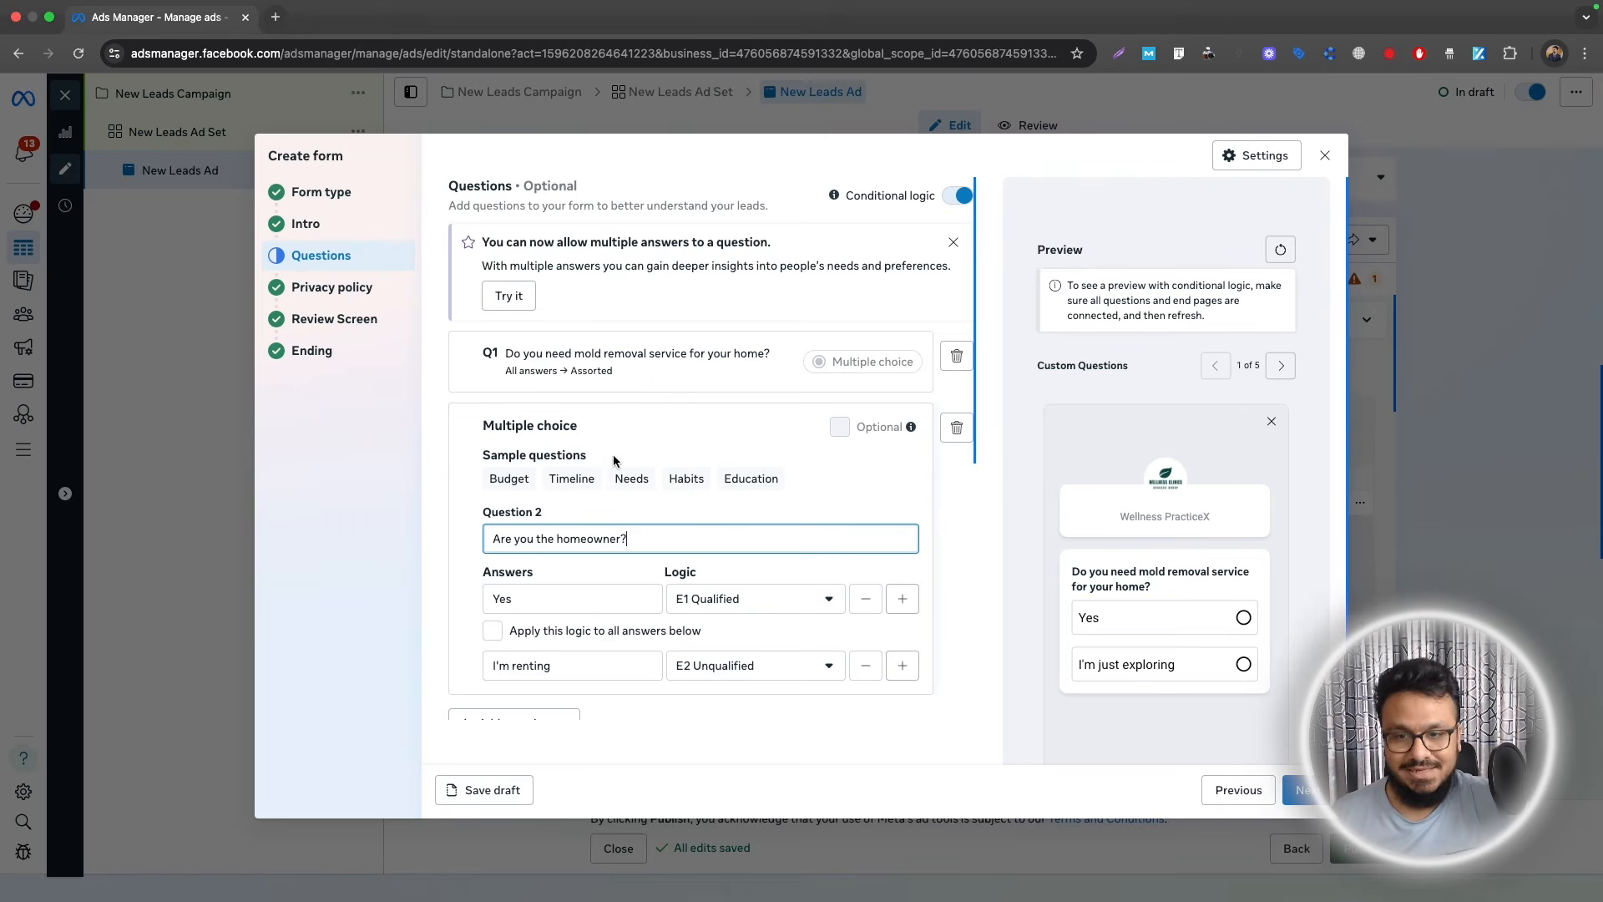
Step: Review the form's question logic, contact information, privacy policy, intro and form type settings
{"action": "scroll", "coordinate": [613, 454], "scroll_direction": "down", "scroll_amount": 1}
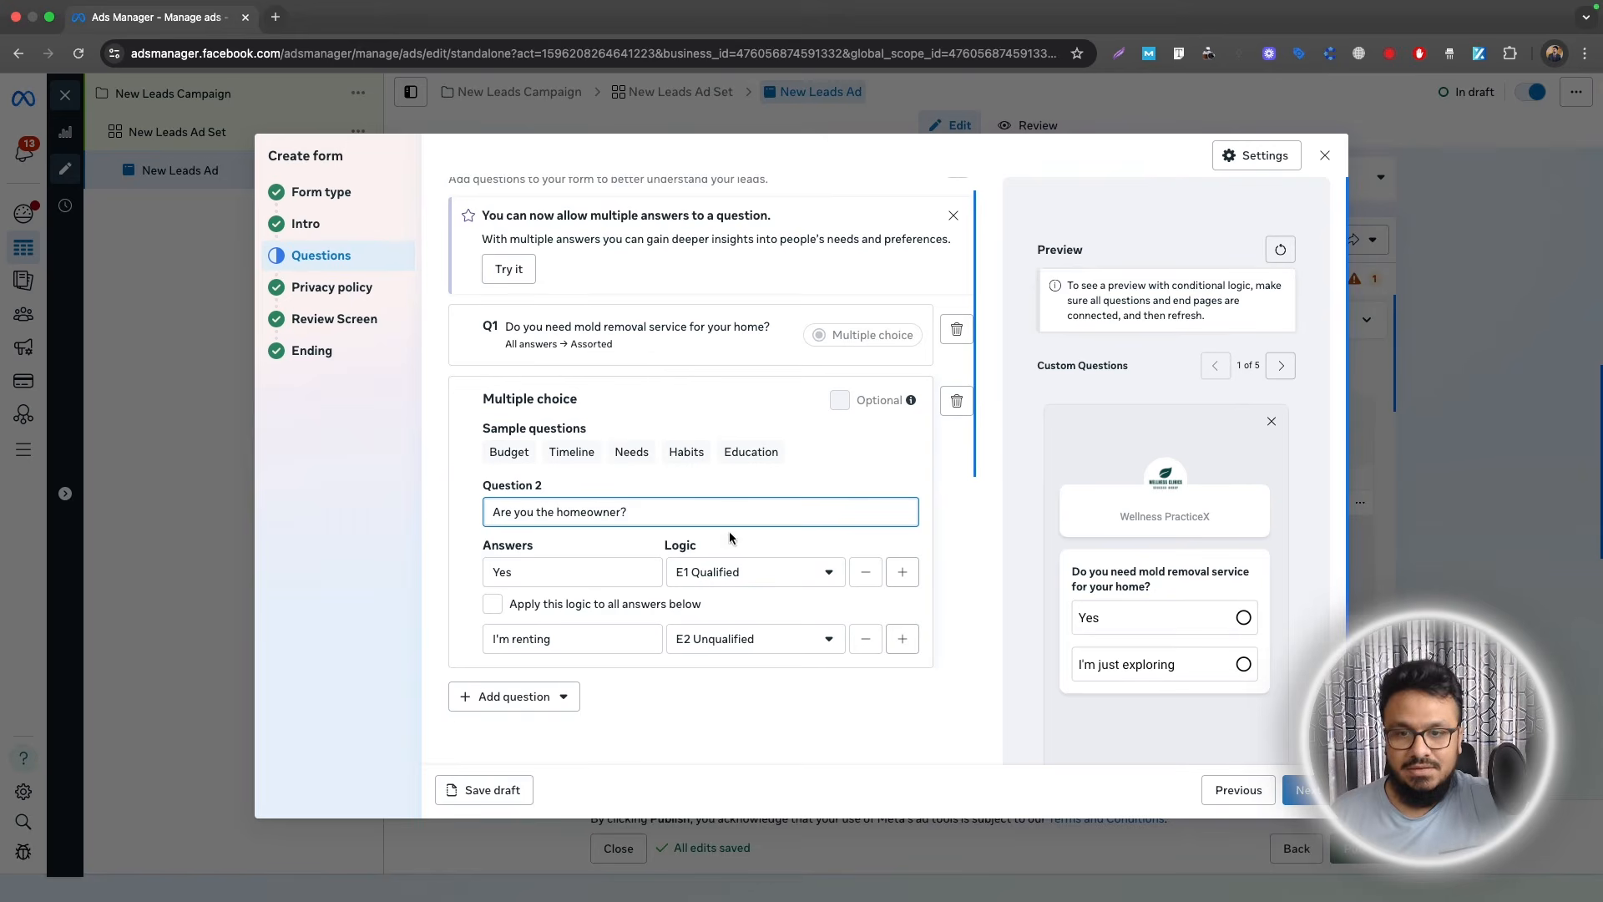
{"action": "left_click", "coordinate": [795, 391]}
{"action": "scroll", "coordinate": [848, 614], "scroll_direction": "down", "scroll_amount": 3}
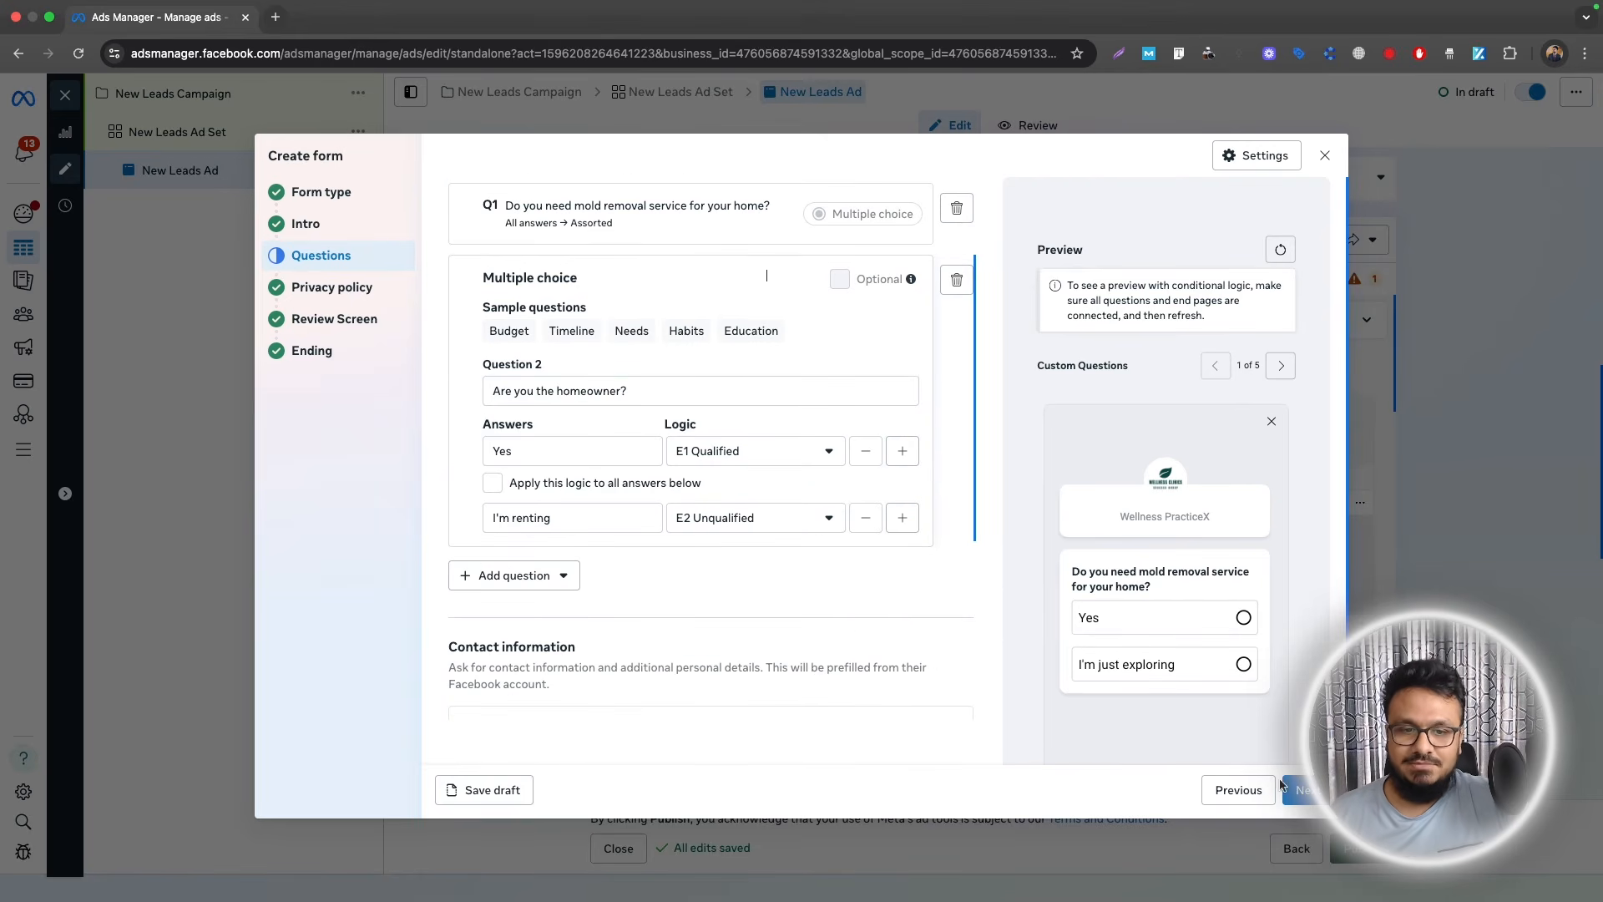
{"action": "scroll", "coordinate": [817, 559], "scroll_direction": "down", "scroll_amount": 5}
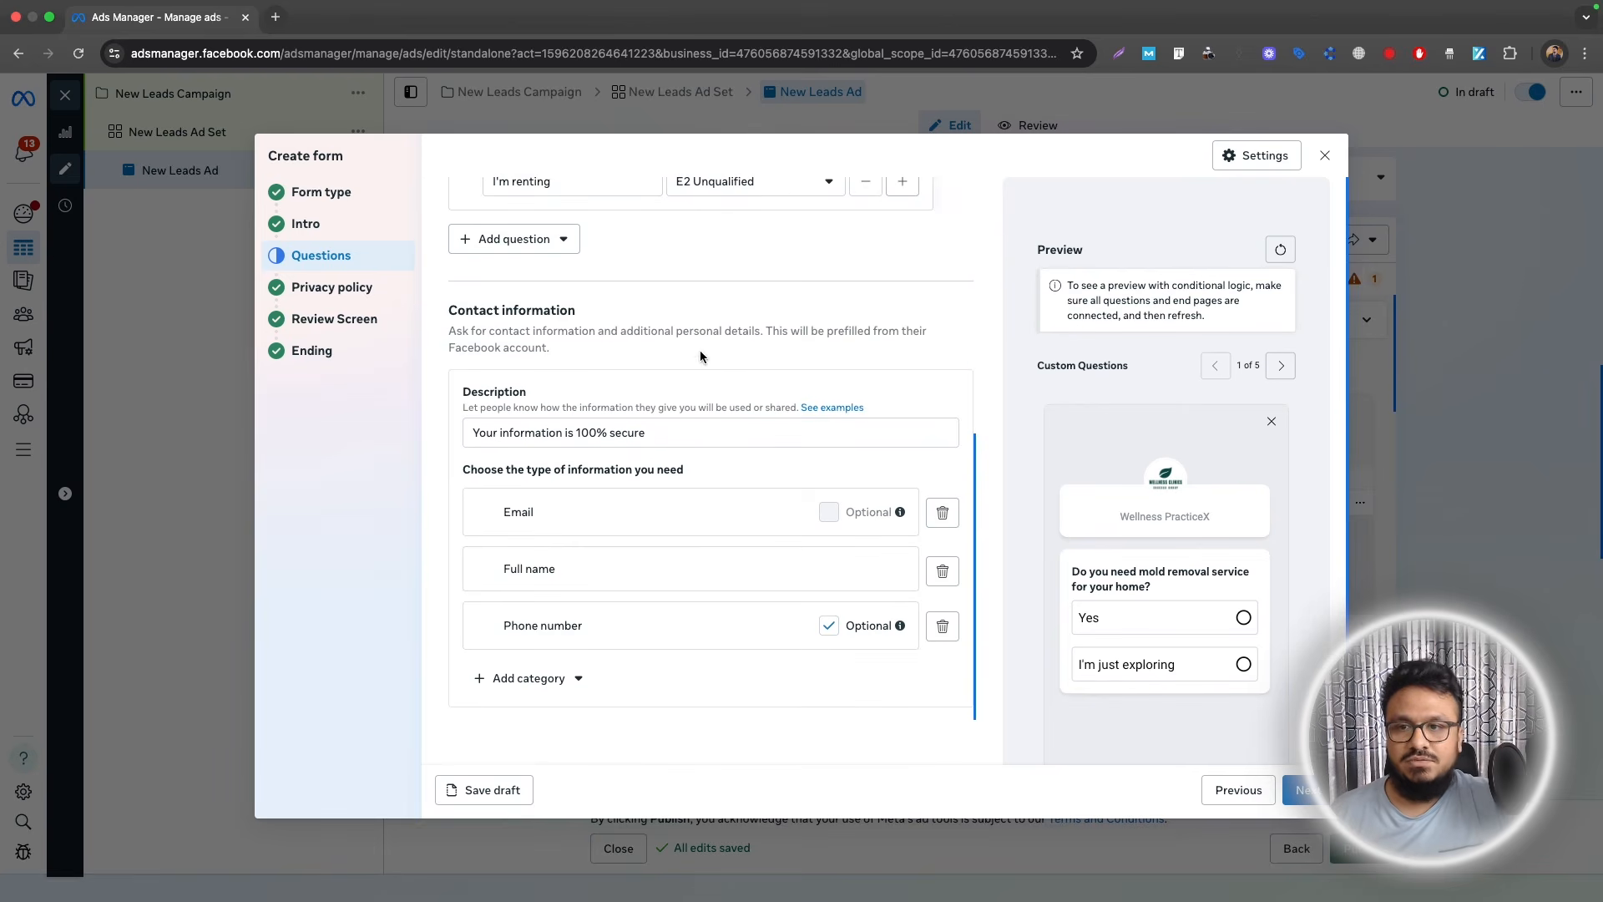
{"action": "scroll", "coordinate": [751, 409], "scroll_direction": "down", "scroll_amount": 2}
{"action": "left_click", "coordinate": [1309, 804]}
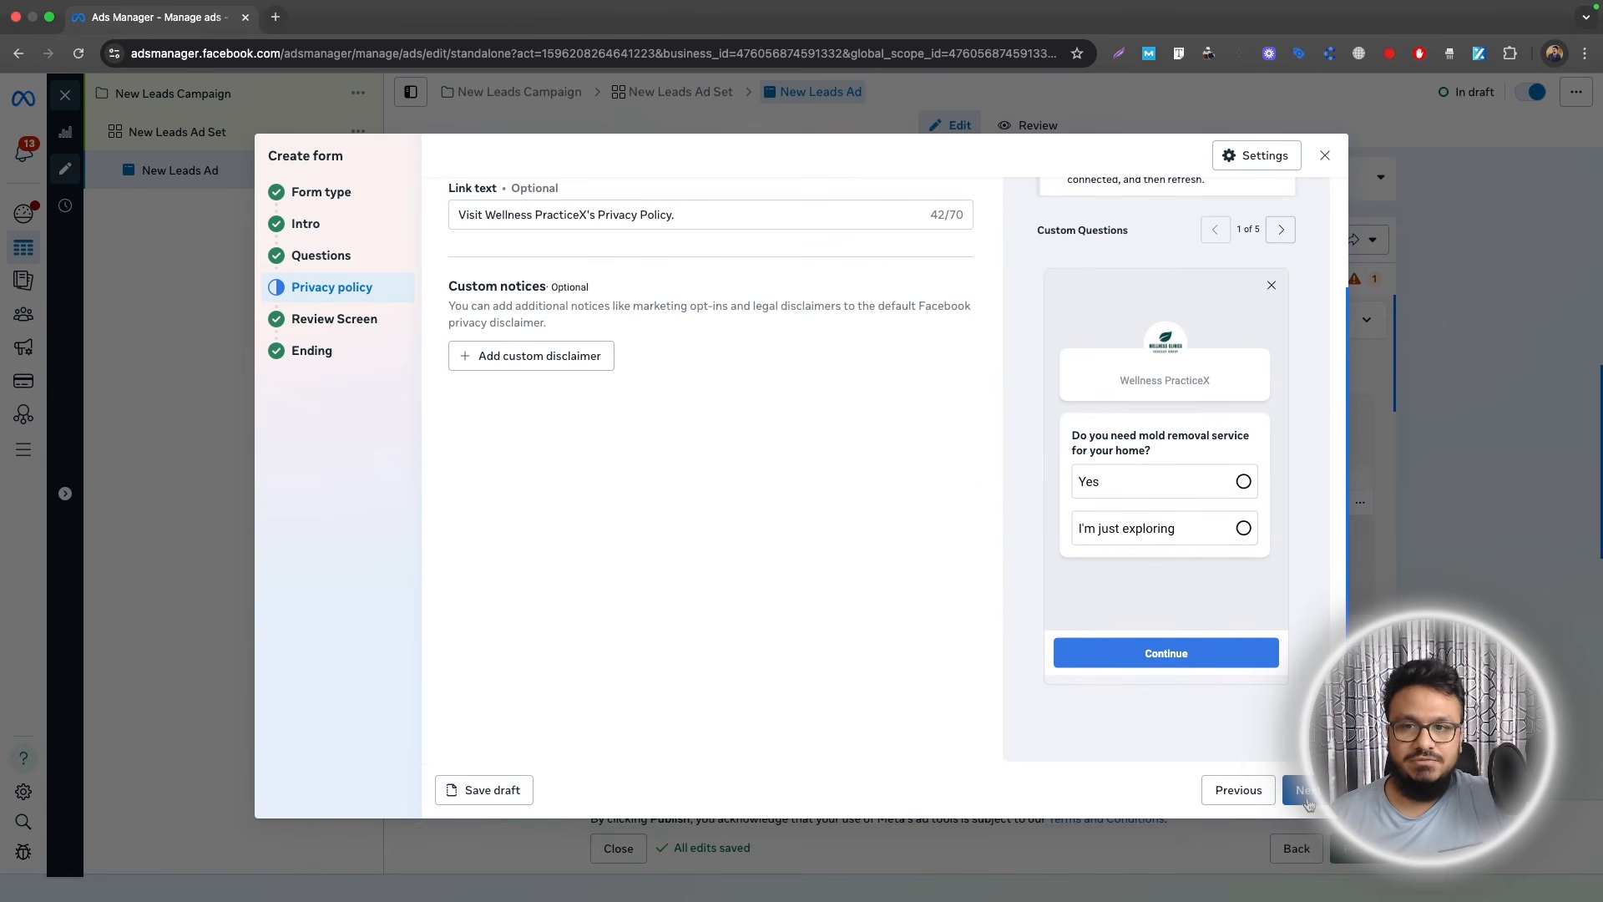
{"action": "scroll", "coordinate": [835, 518], "scroll_direction": "up", "scroll_amount": 2}
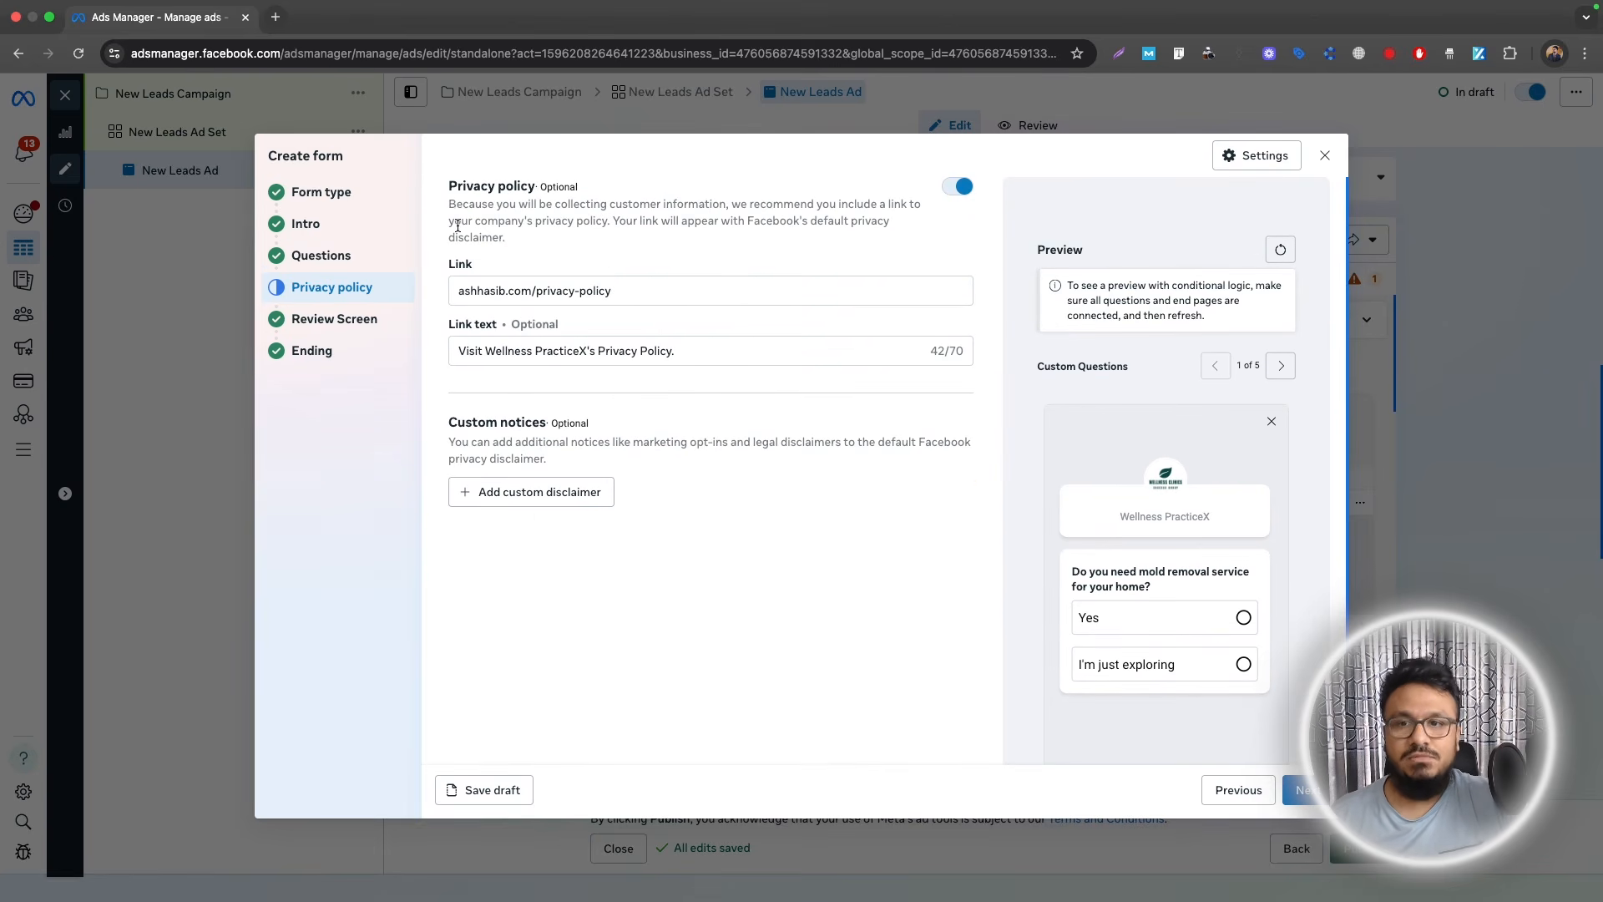
{"action": "left_click", "coordinate": [344, 227]}
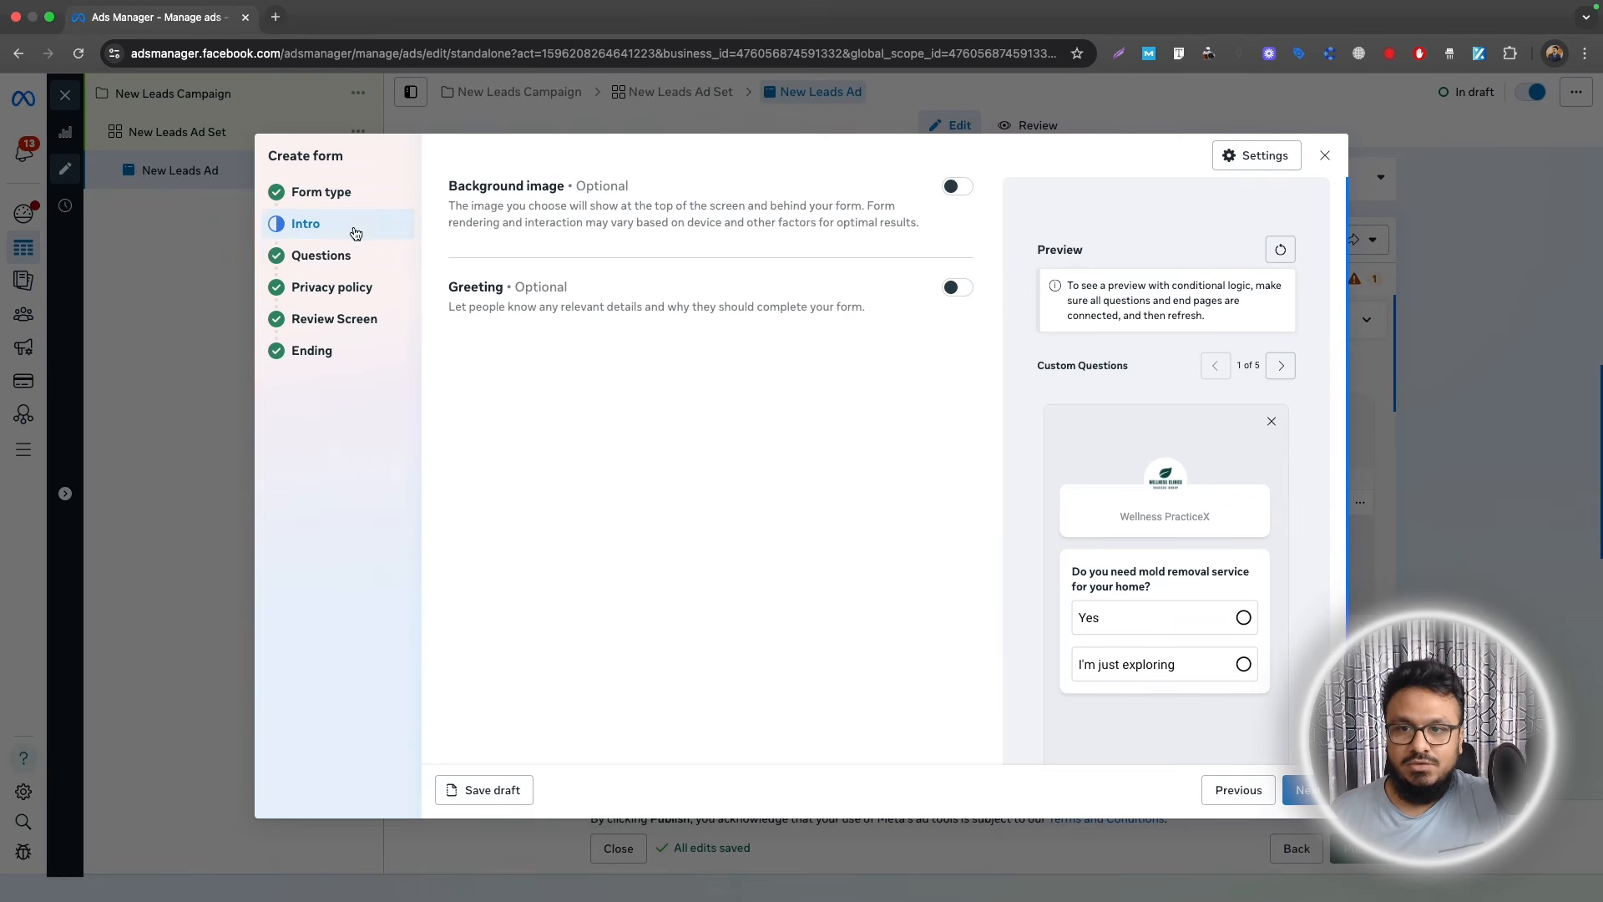
{"action": "left_click", "coordinate": [340, 256]}
{"action": "left_click", "coordinate": [356, 193]}
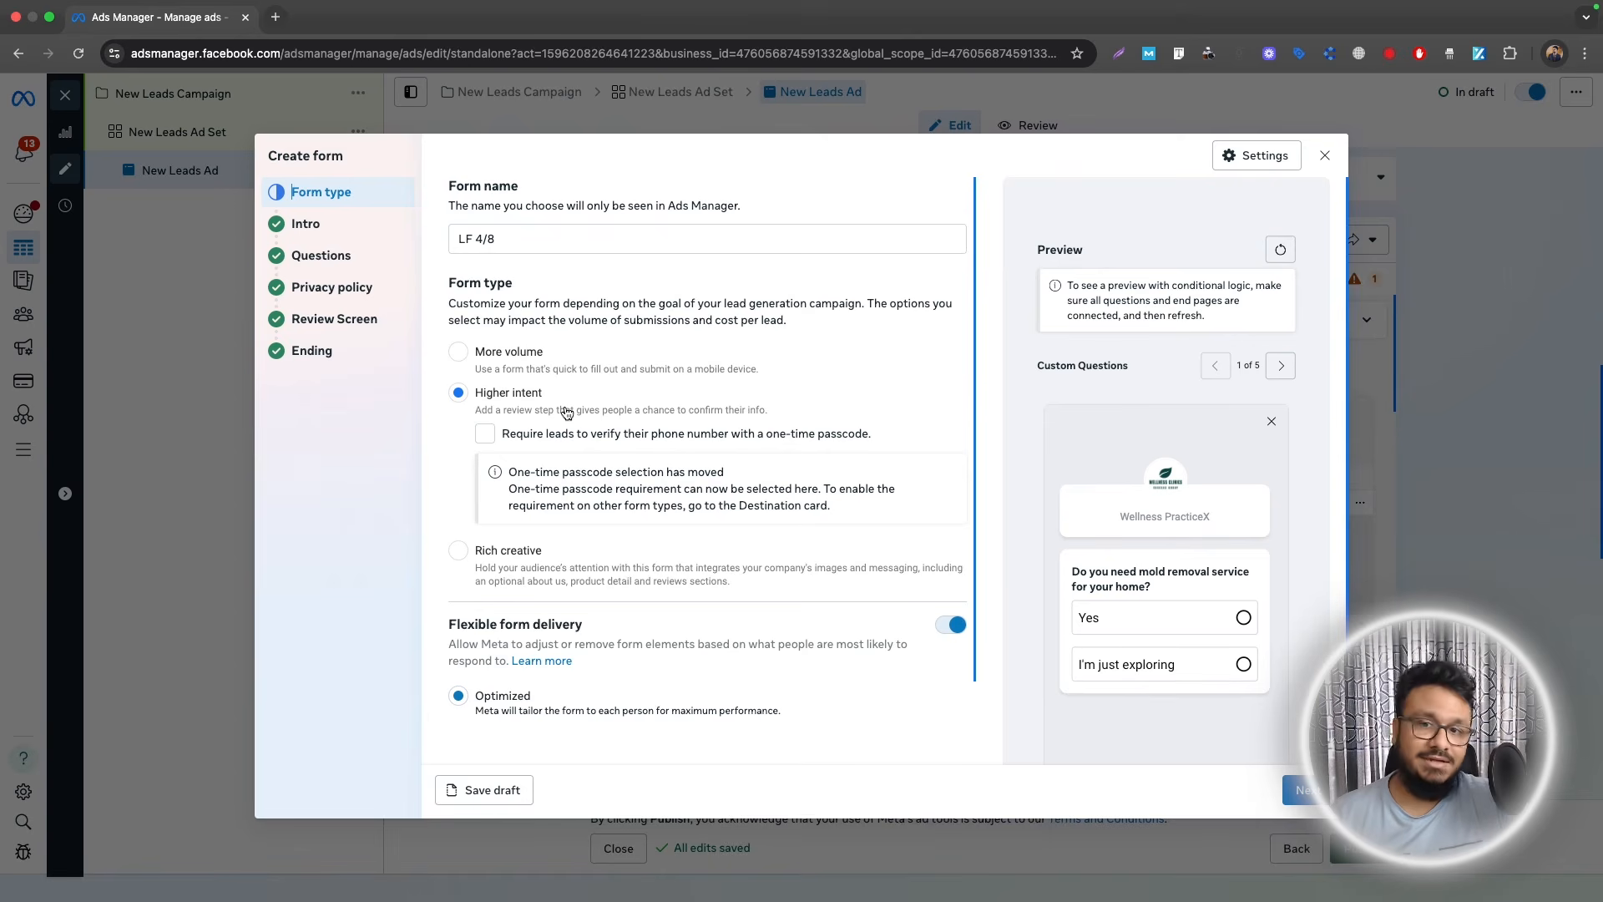
{"action": "scroll", "coordinate": [563, 409], "scroll_direction": "down", "scroll_amount": 1}
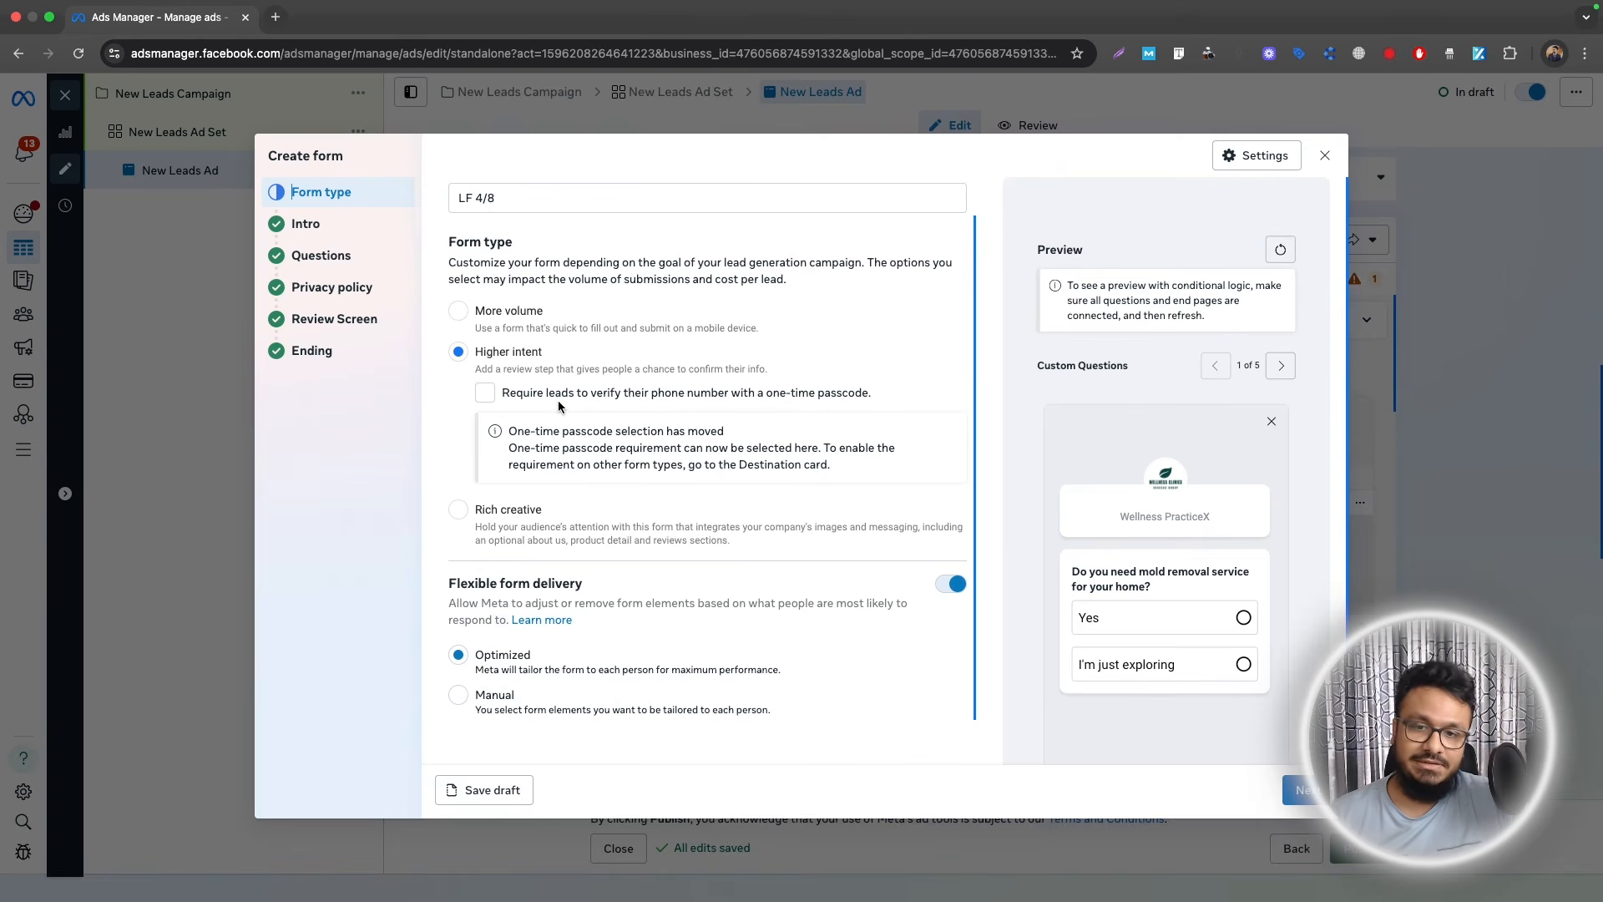
Step: Advance through the remaining form sections to the ending and create the LF 4/8 instant form
{"action": "left_click", "coordinate": [1305, 789]}
{"action": "left_click", "coordinate": [1305, 789]}
{"action": "left_click", "coordinate": [1305, 790]}
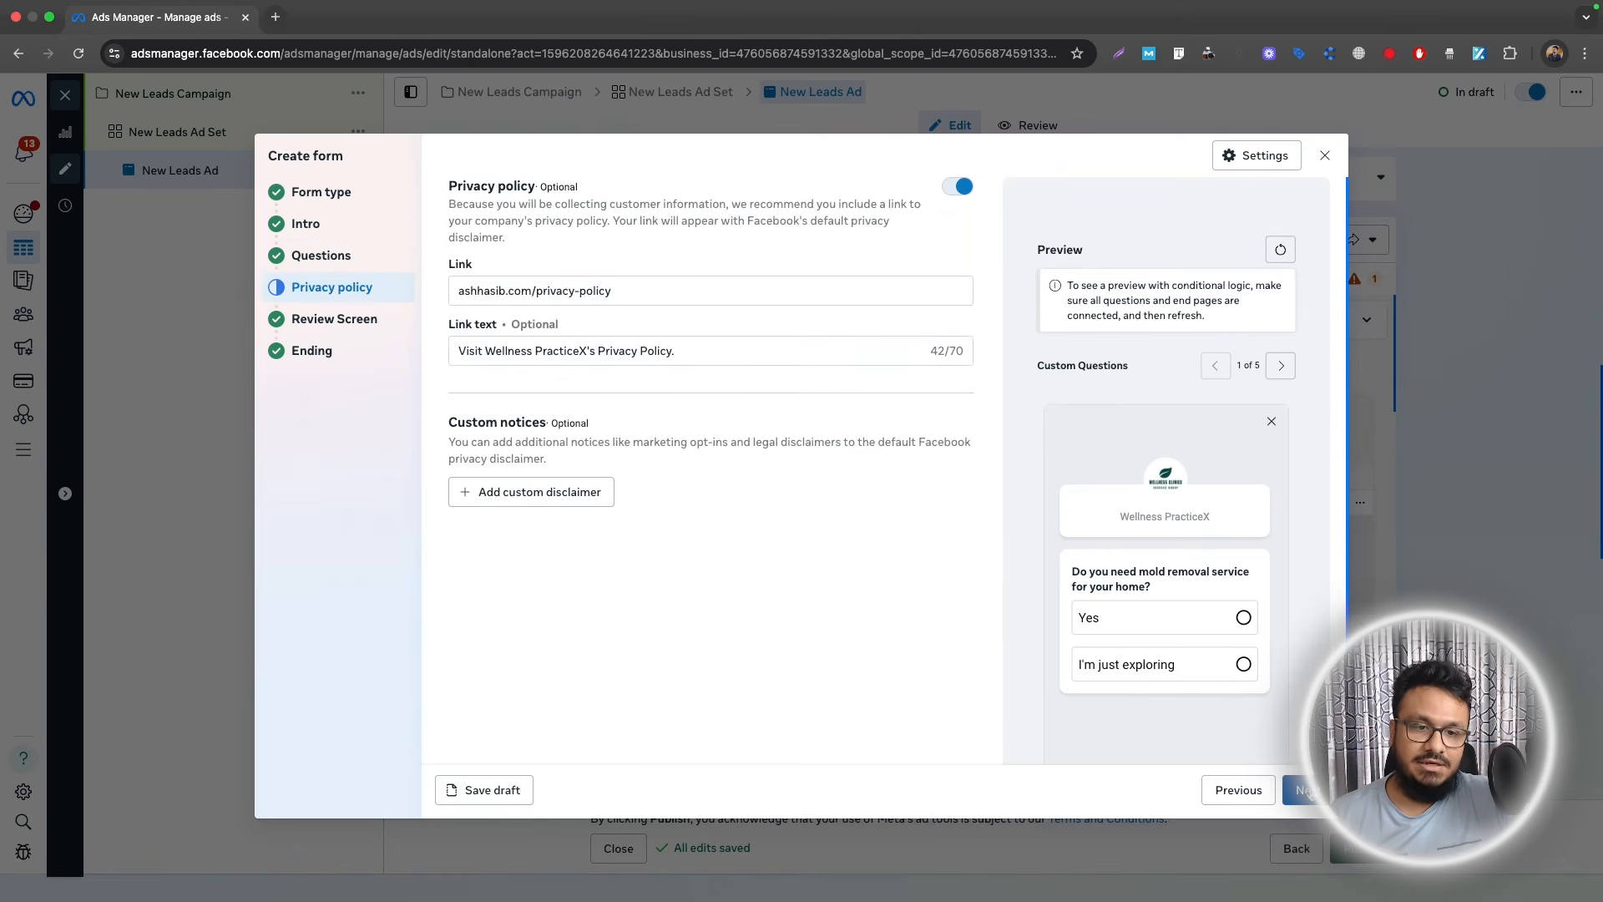
{"action": "left_click", "coordinate": [1305, 790]}
{"action": "left_click", "coordinate": [1305, 790]}
{"action": "left_click", "coordinate": [1284, 797]}
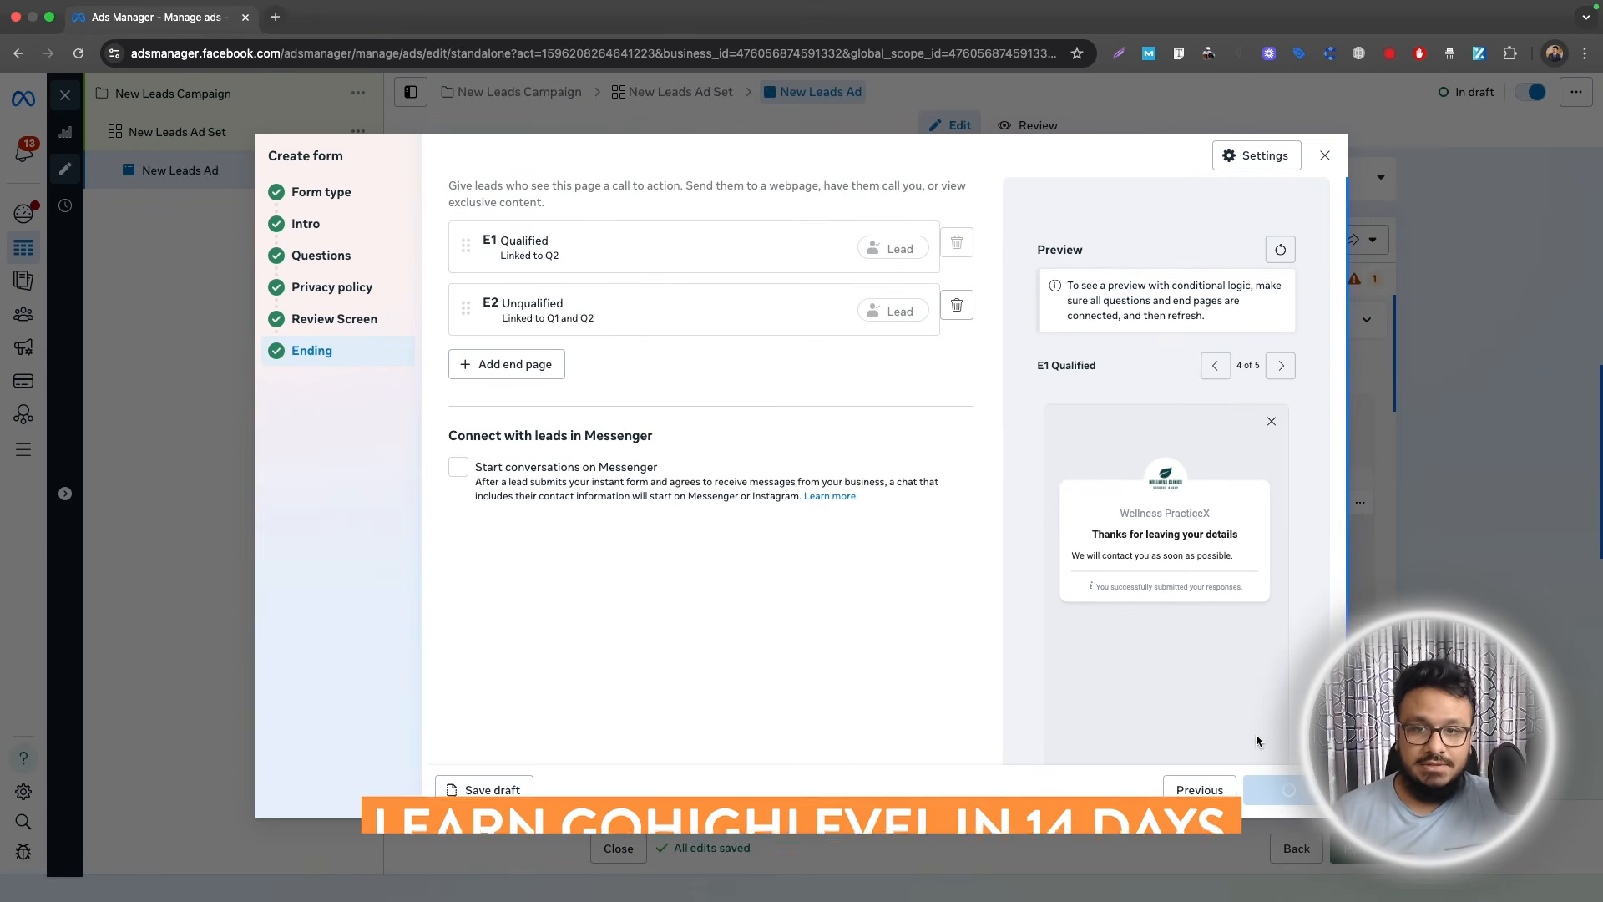
{"action": "scroll", "coordinate": [484, 200], "scroll_direction": "down", "scroll_amount": 2}
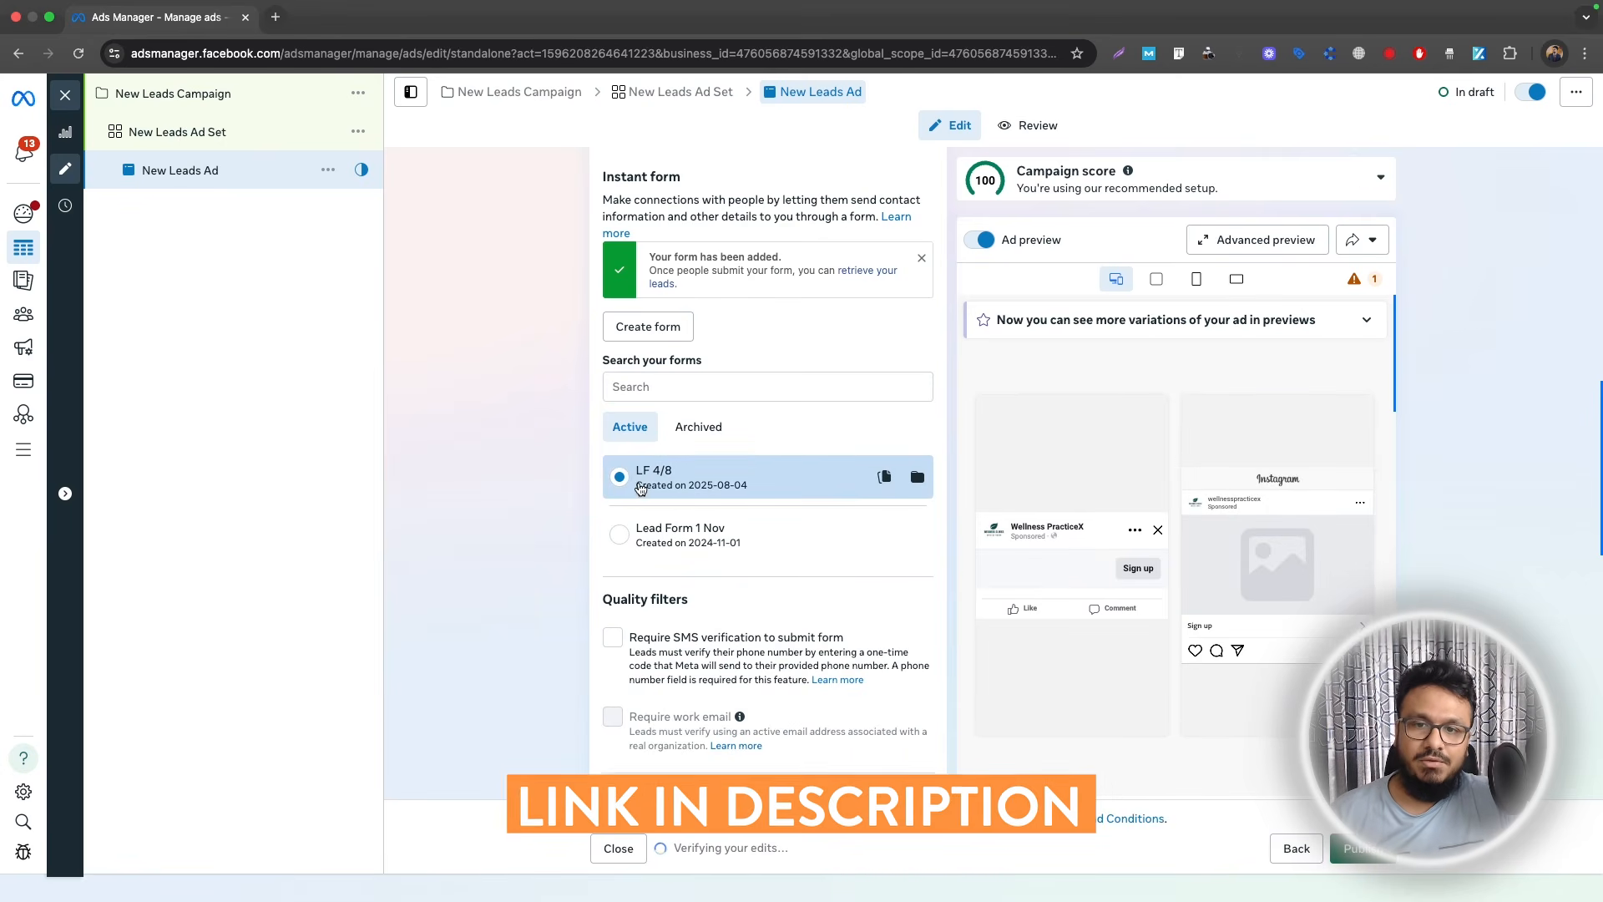
{"action": "scroll", "coordinate": [560, 394], "scroll_direction": "up", "scroll_amount": 15}
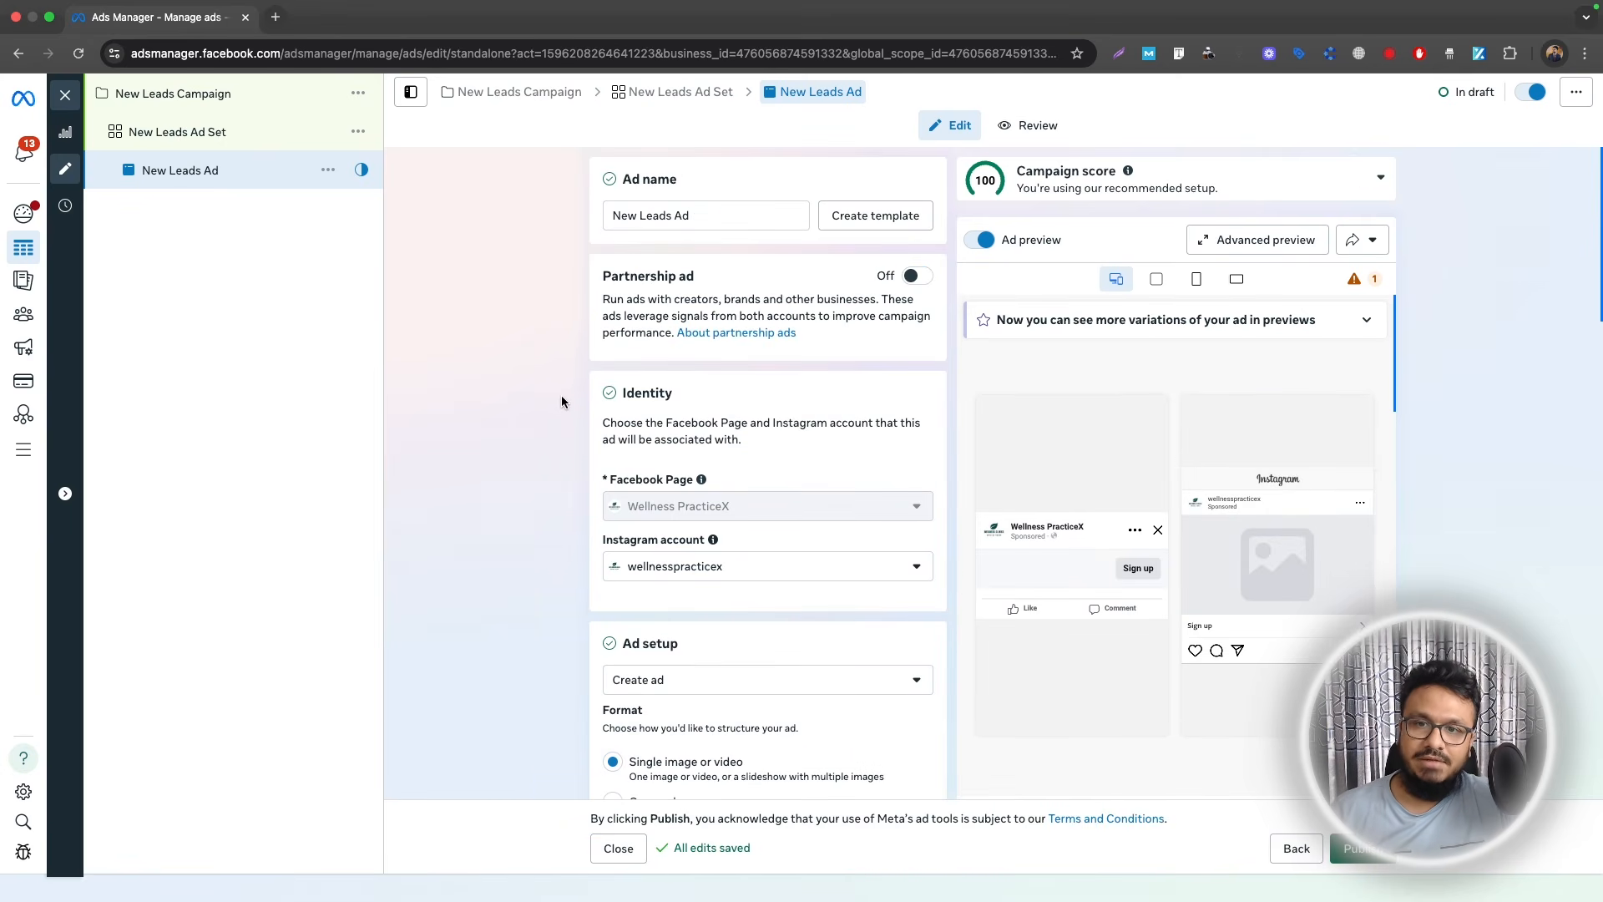
{"action": "scroll", "coordinate": [561, 401], "scroll_direction": "down", "scroll_amount": 10}
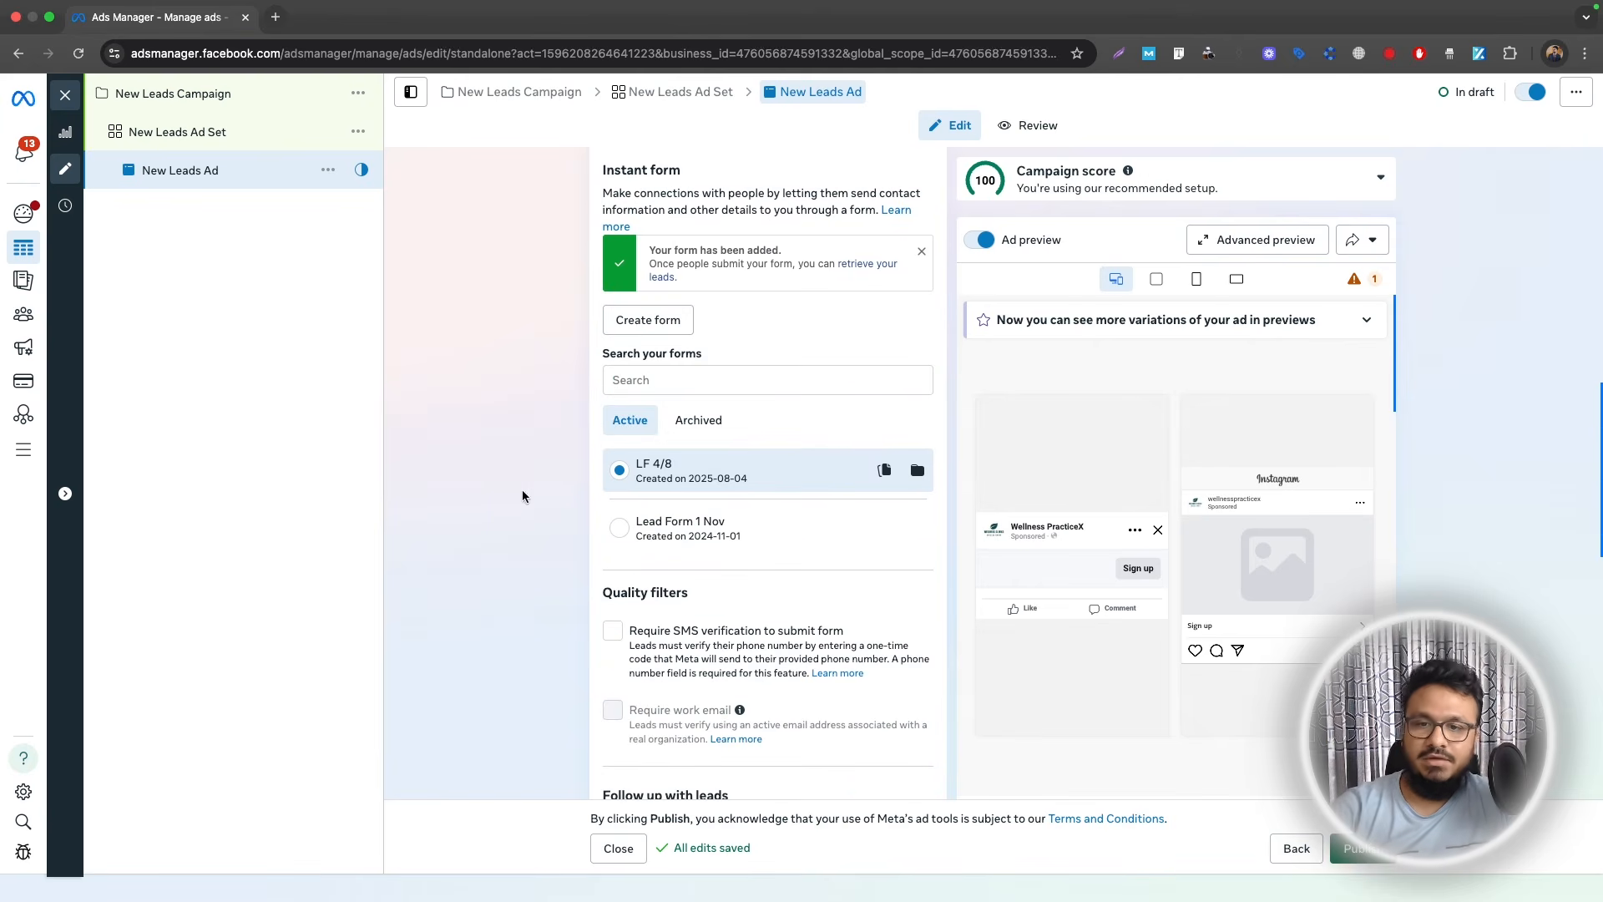